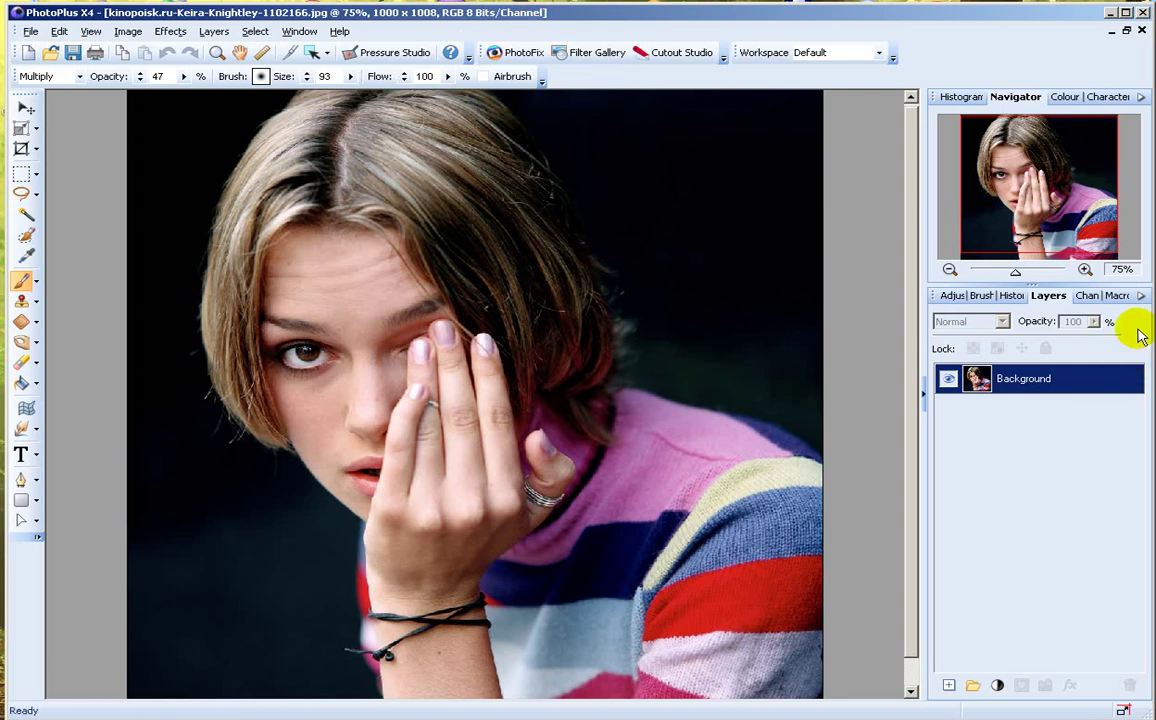
Duplicate the Background layer within the same document.
{"action": "left_click", "coordinate": [1015, 381]}
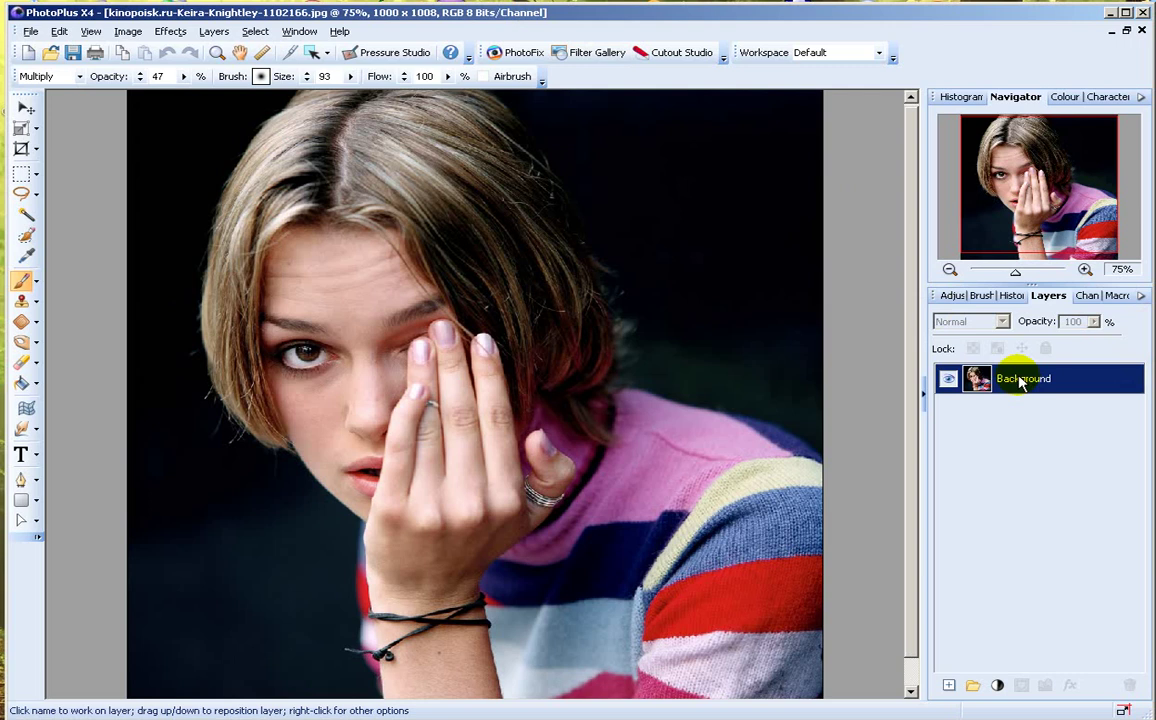
{"action": "right_click", "coordinate": [1021, 382]}
{"action": "left_click", "coordinate": [950, 397]}
{"action": "left_click", "coordinate": [700, 335]}
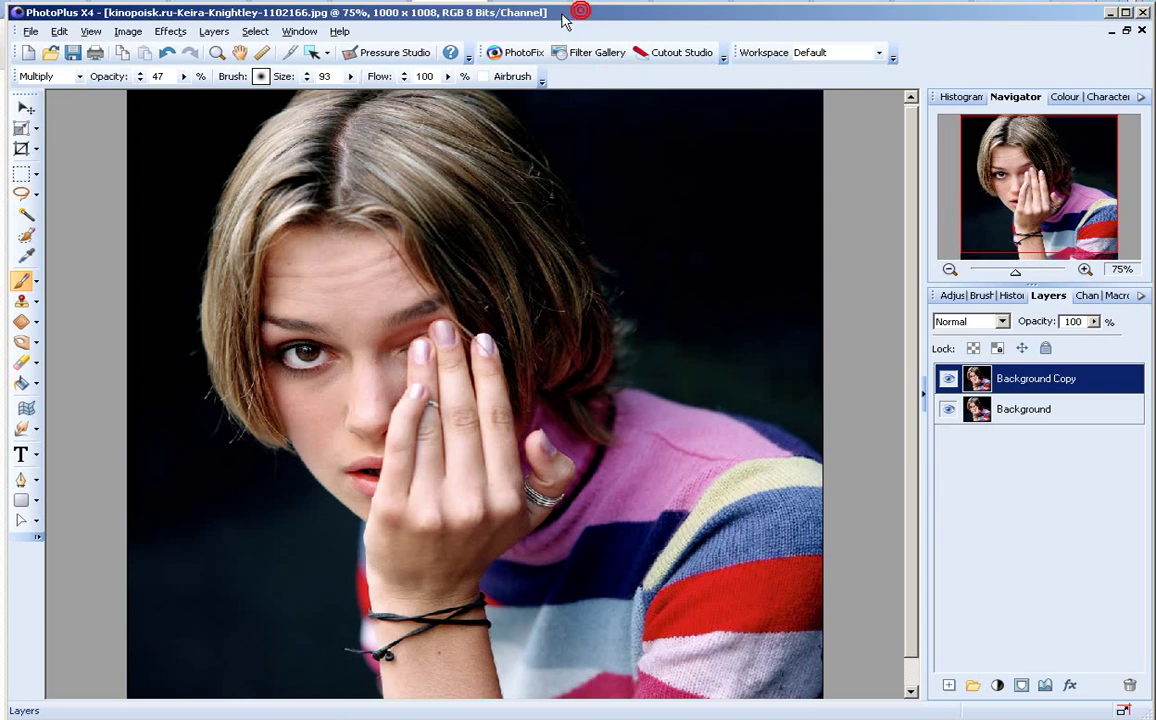
Apply an Intelligent Blur with radius 8 and threshold 70 to the duplicated layer.
{"action": "left_click", "coordinate": [171, 31]}
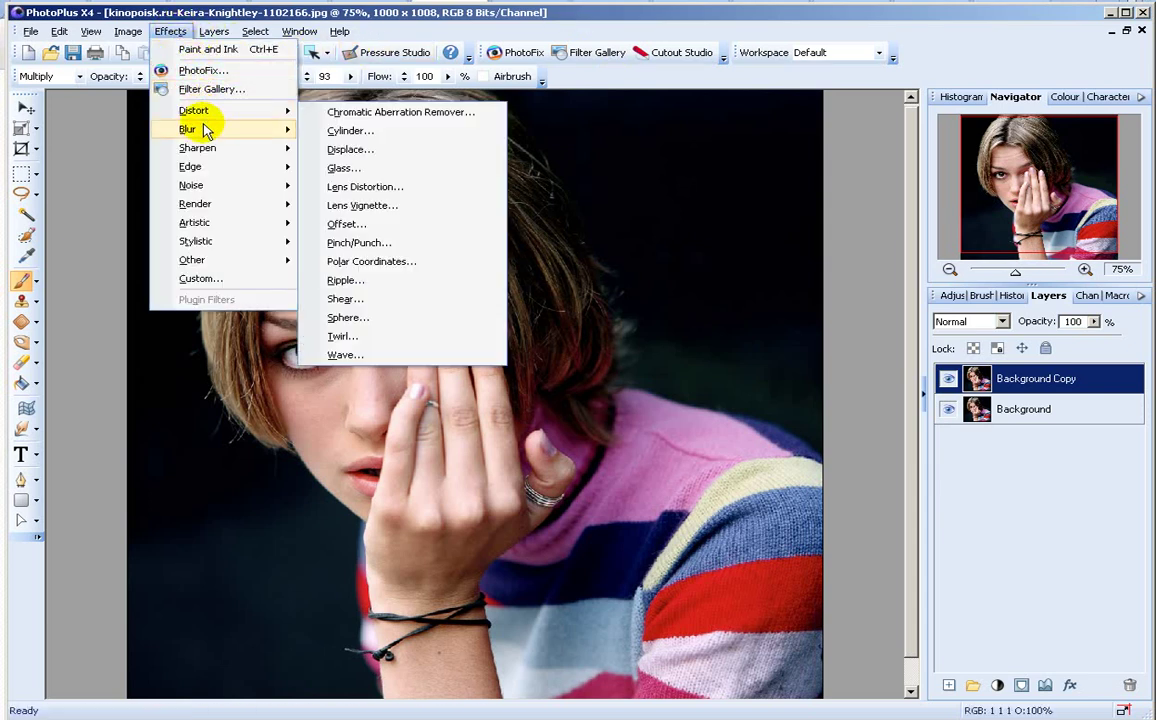
{"action": "mouse_move", "coordinate": [219, 134]}
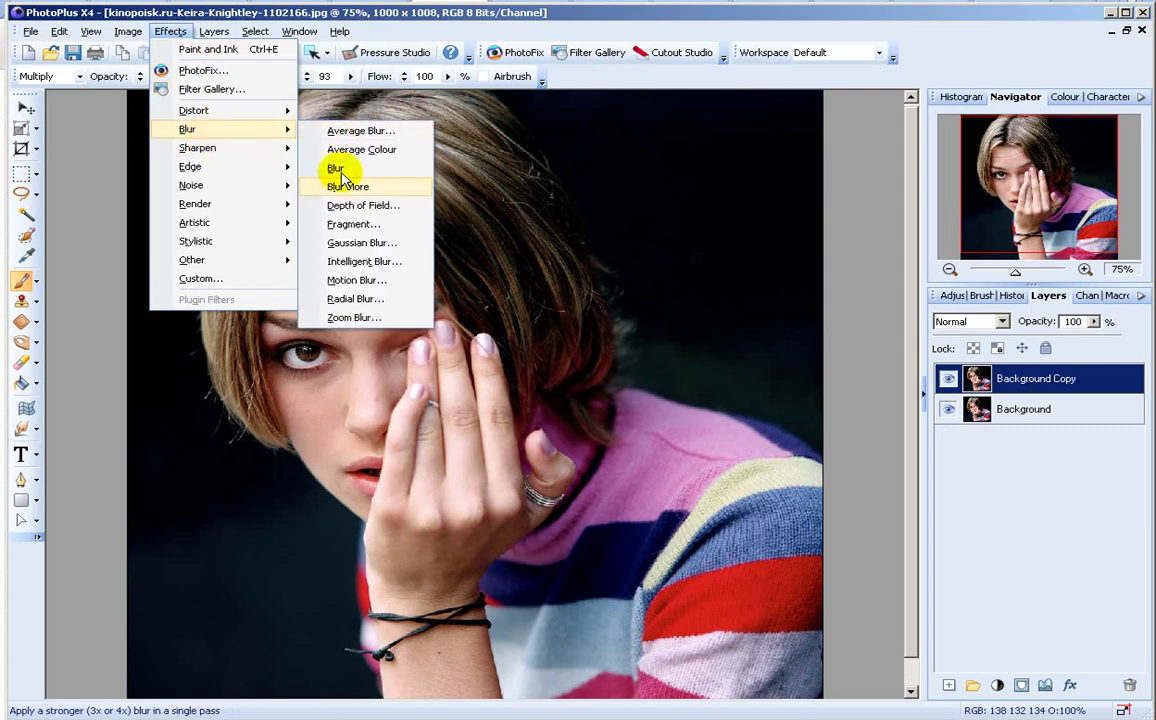
{"action": "left_click", "coordinate": [366, 263]}
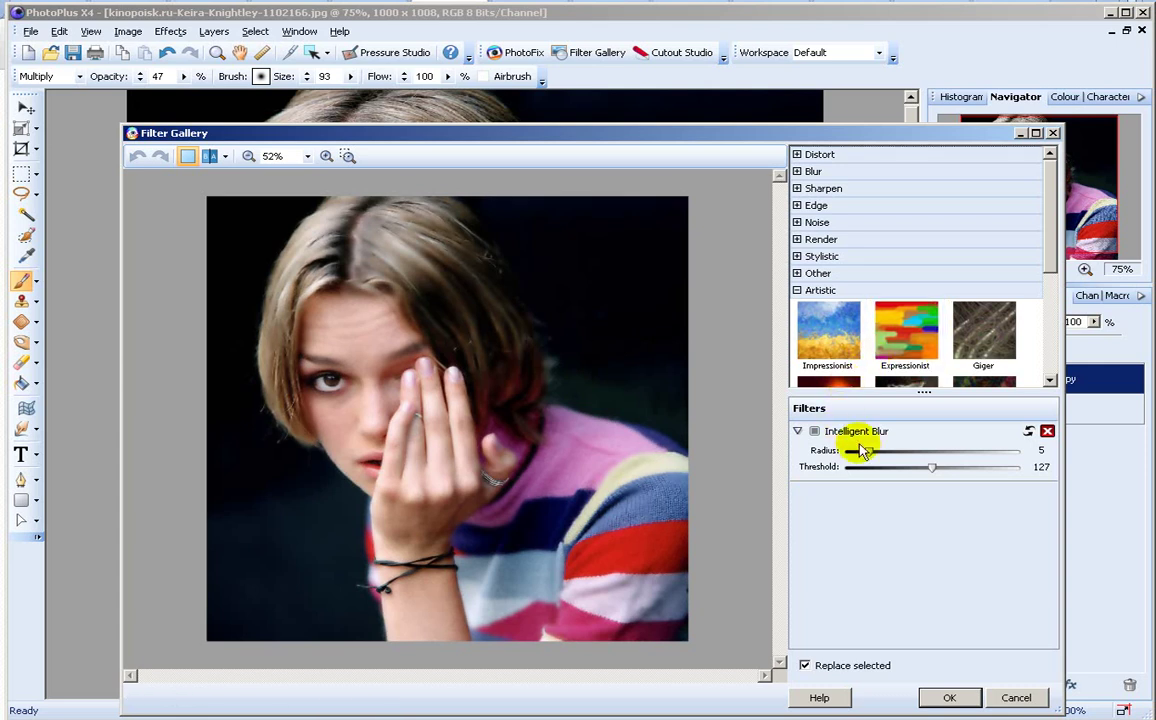
{"action": "left_click_drag", "start_coordinate": [930, 470], "coordinate": [886, 474]}
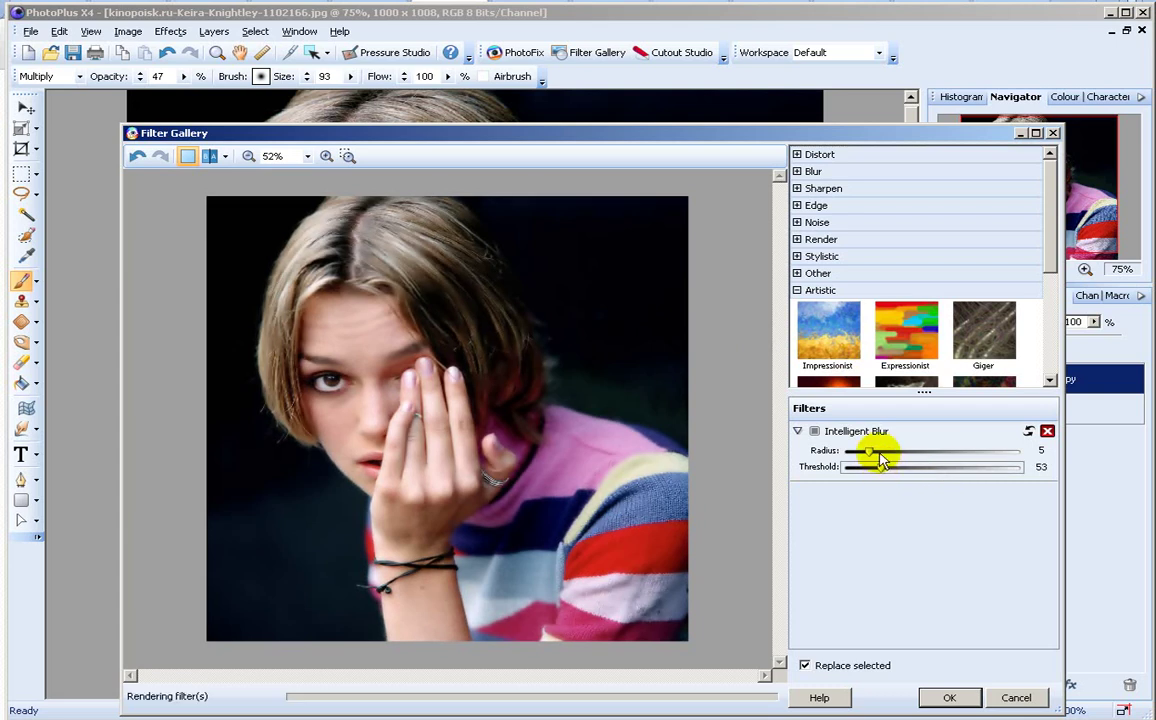
{"action": "mouse_move", "coordinate": [877, 467]}
{"action": "left_mouse_down"}
{"action": "mouse_move", "coordinate": [890, 470]}
{"action": "mouse_move", "coordinate": [883, 455]}
{"action": "left_mouse_up"}
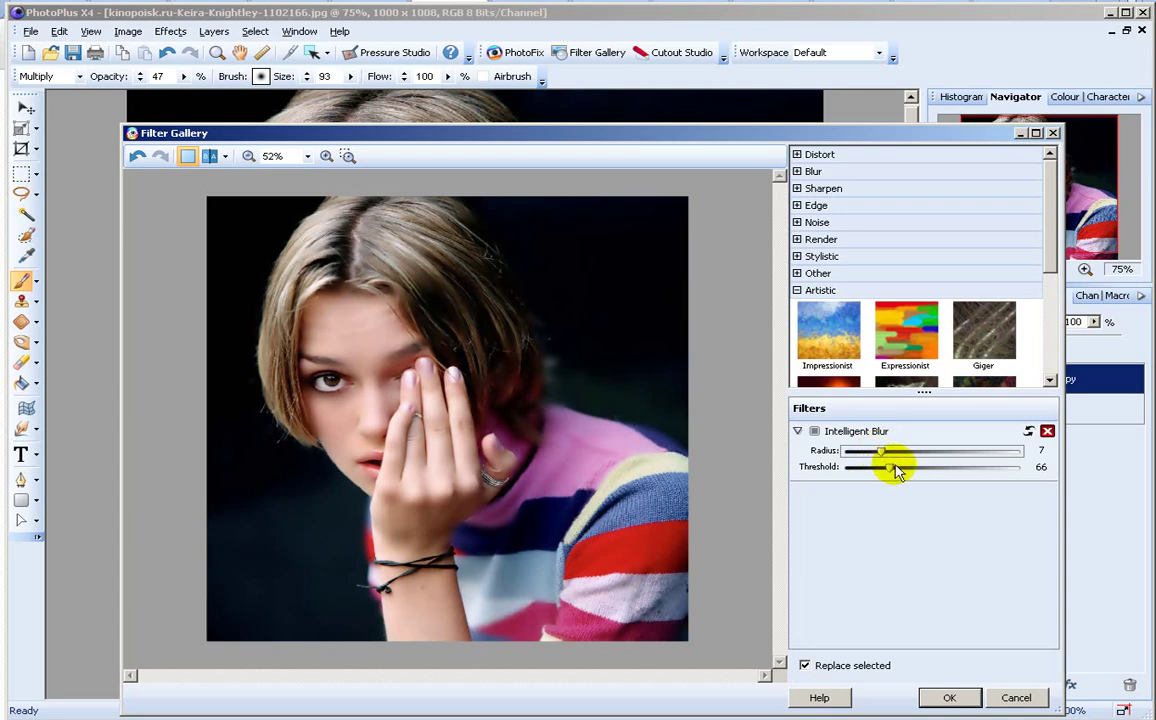
{"action": "left_click_drag", "start_coordinate": [893, 468], "coordinate": [896, 470]}
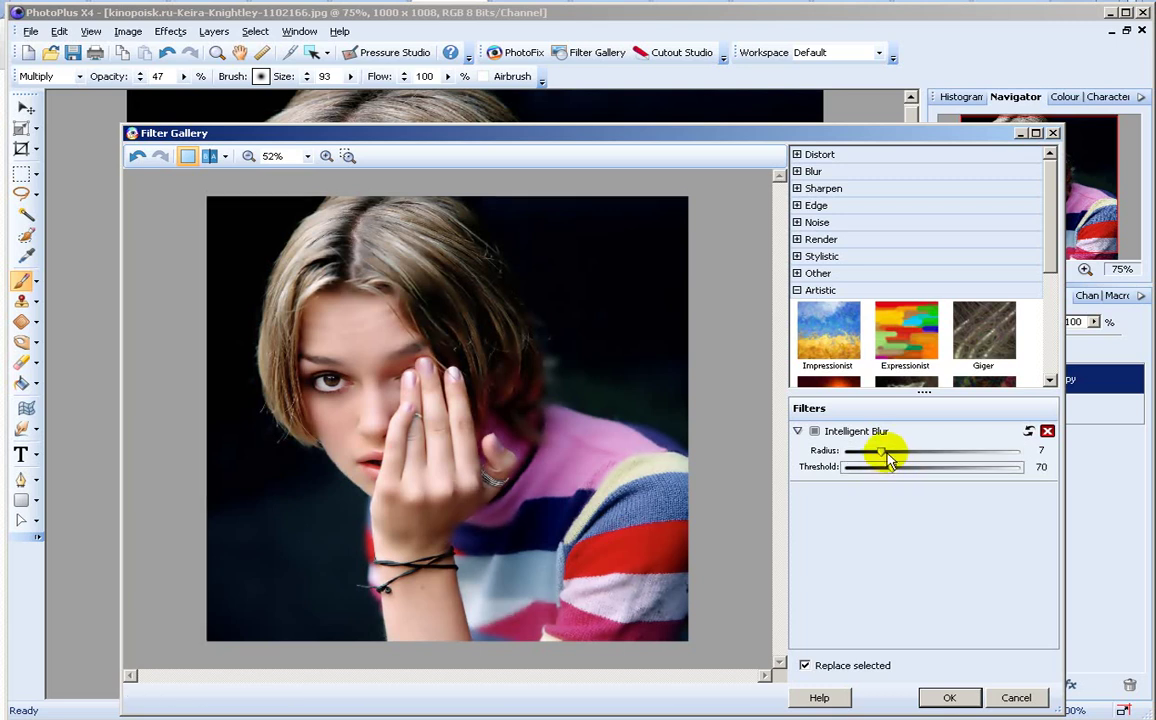
{"action": "left_click", "coordinate": [885, 452]}
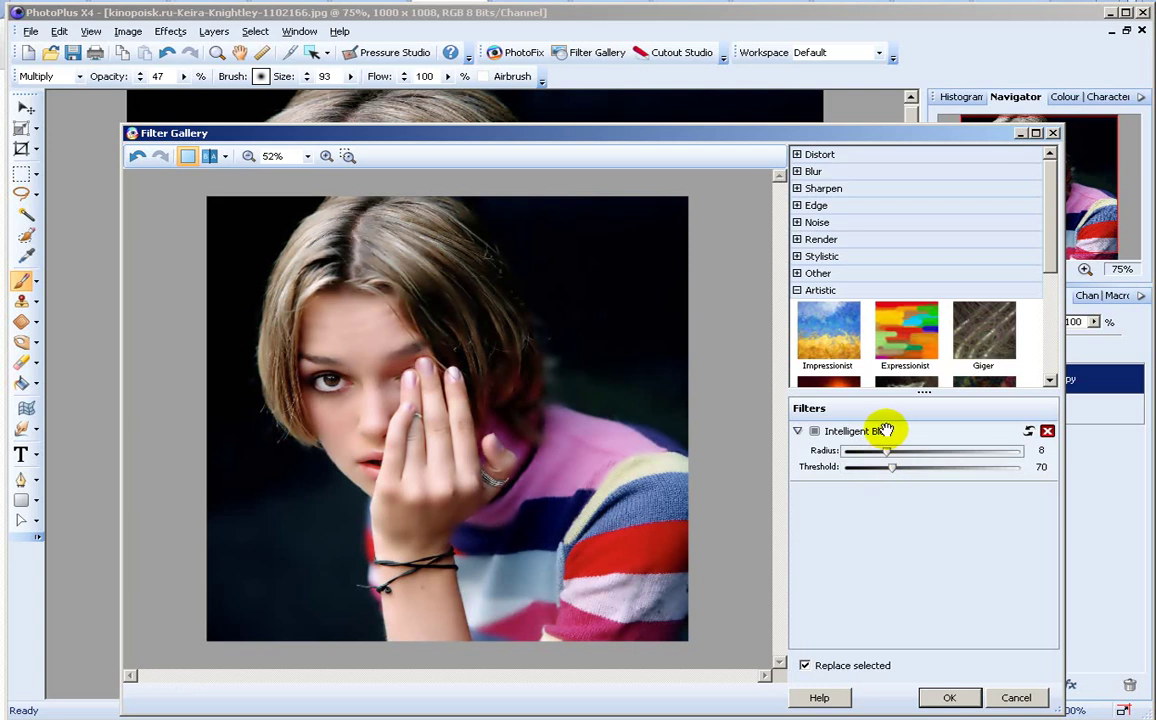
{"action": "left_click", "coordinate": [950, 698]}
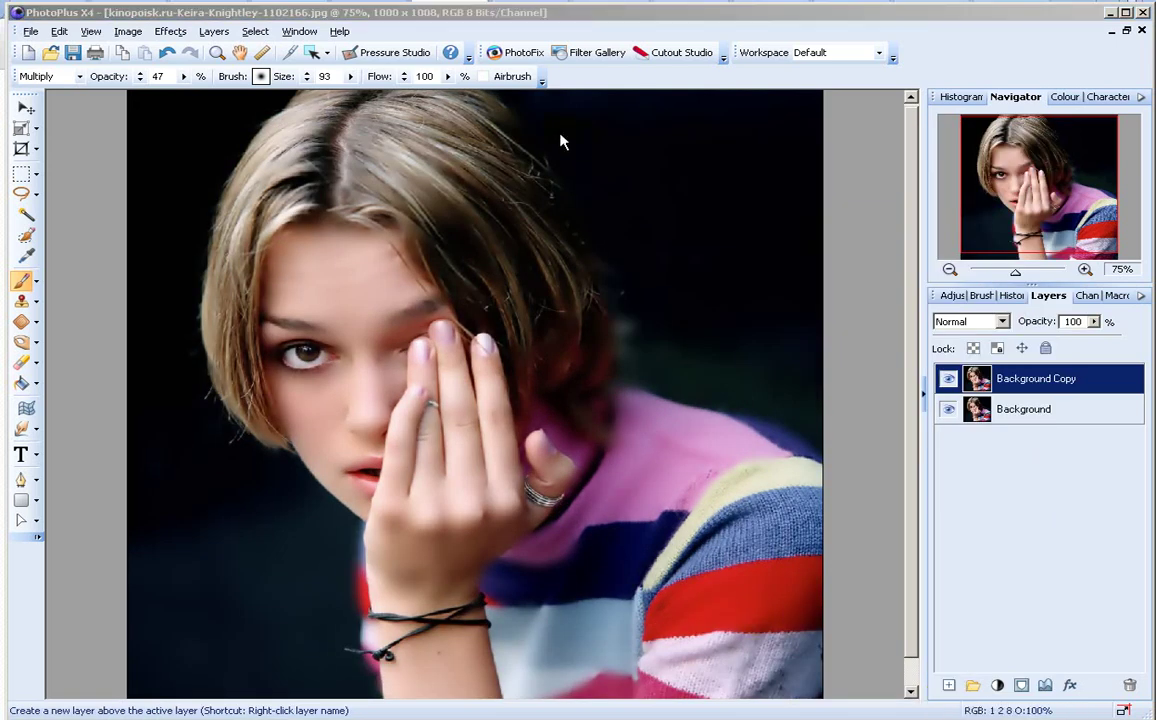
Duplicate the blurred Background Copy layer within the same document.
{"action": "right_click", "coordinate": [1027, 380]}
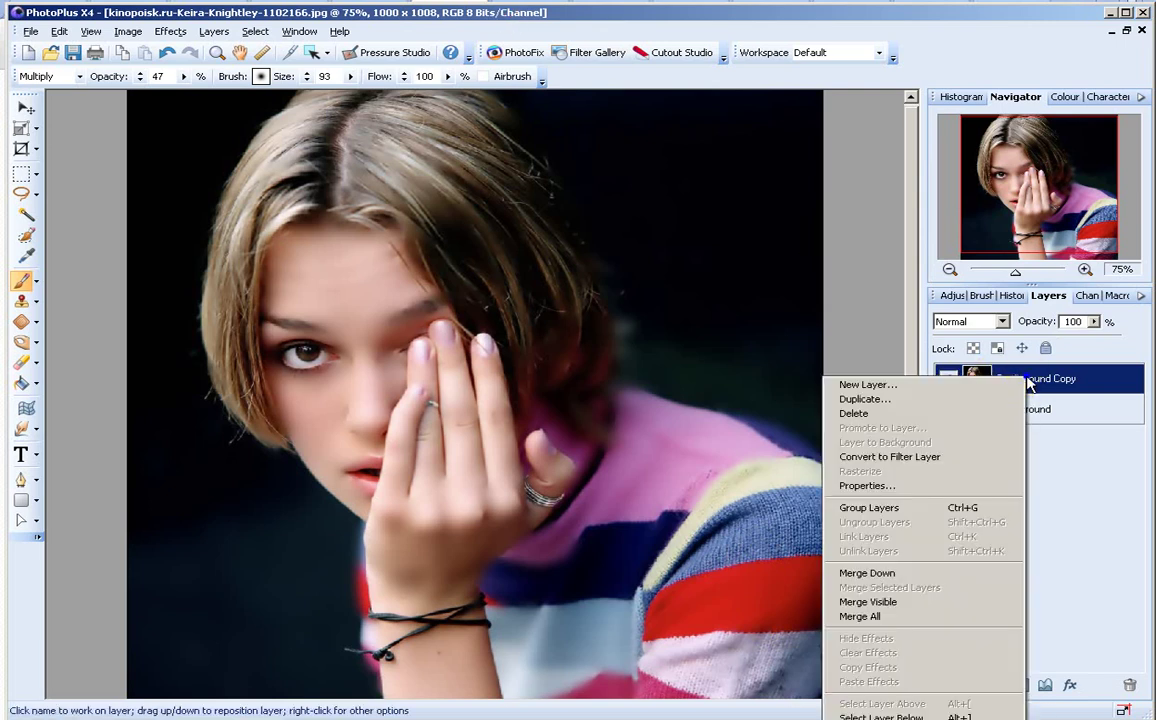
{"action": "left_click", "coordinate": [864, 398]}
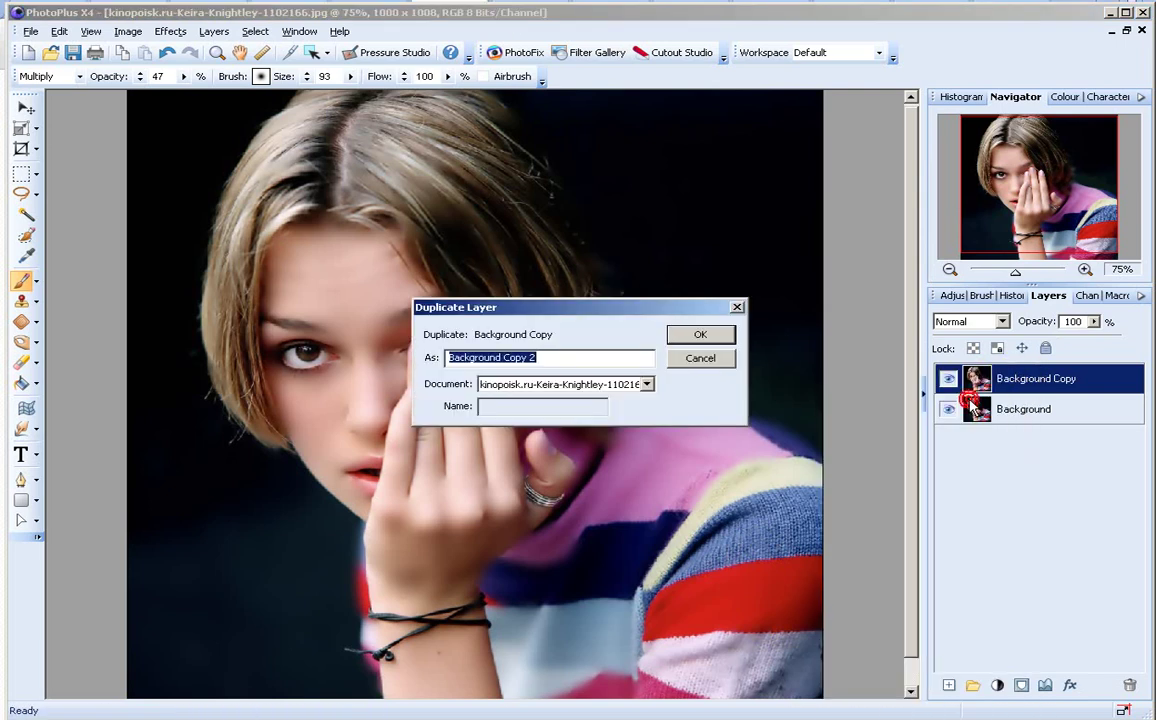
{"action": "left_click", "coordinate": [703, 336]}
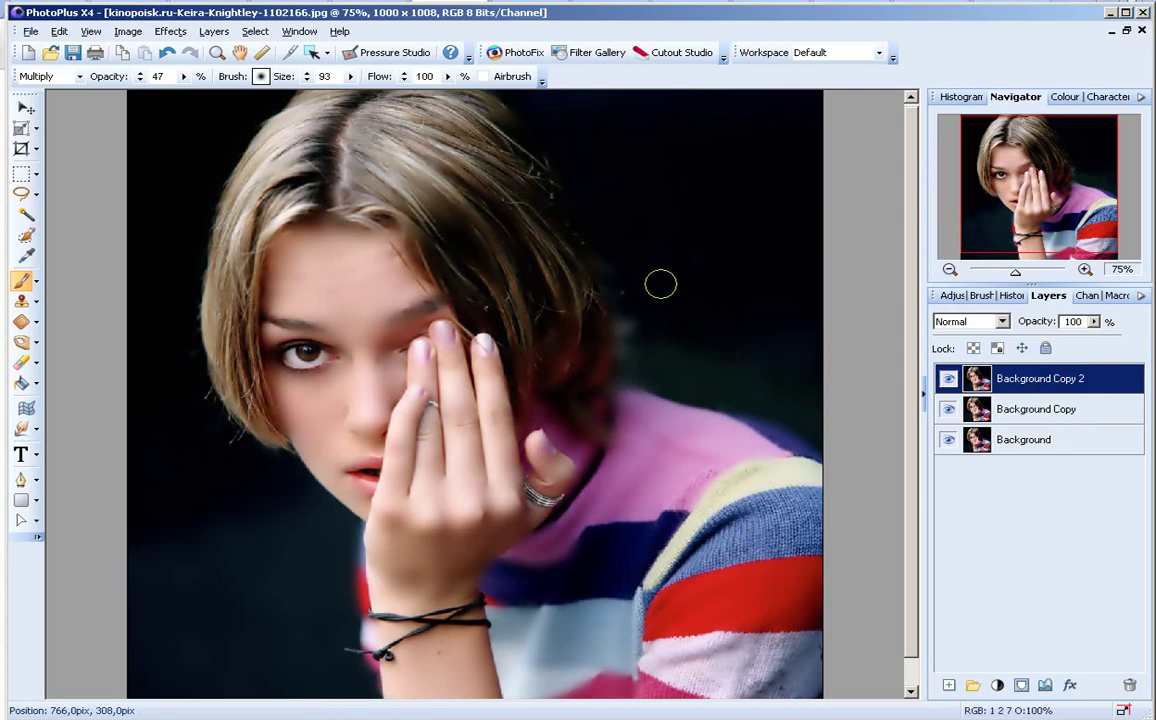
Apply the Glowing Edges filter from the Edge category to the Background Copy 2 layer, raising its brightness slightly.
{"action": "left_click", "coordinate": [170, 32]}
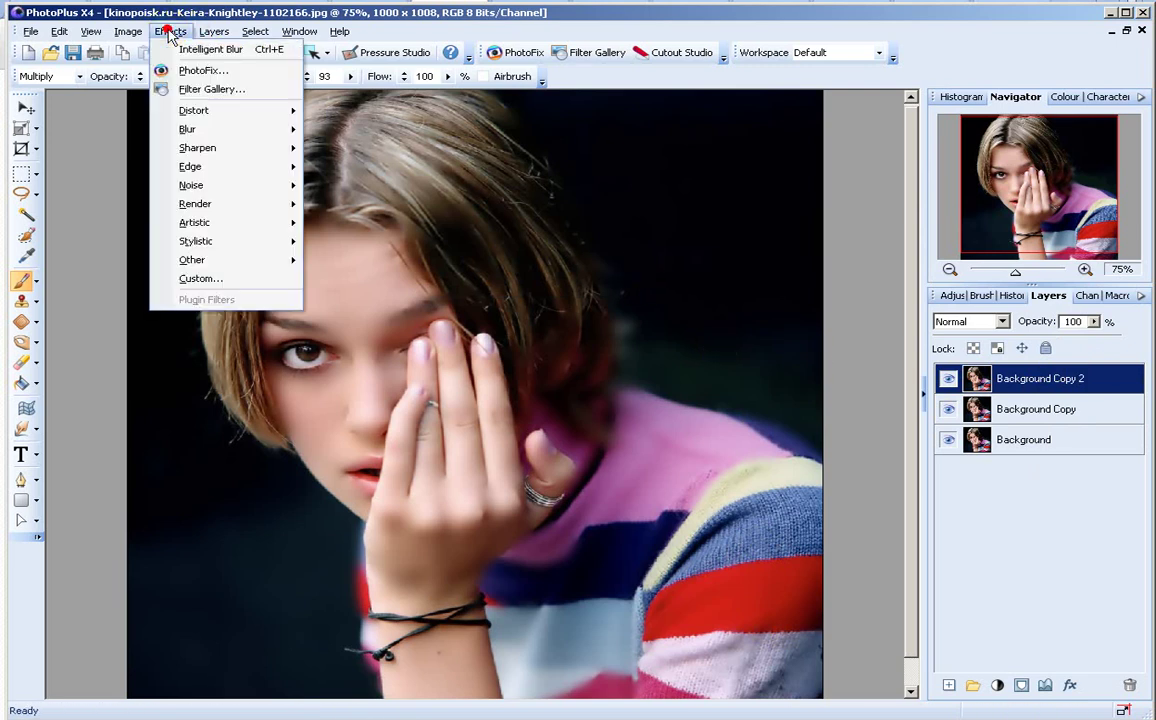
{"action": "left_click", "coordinate": [190, 92]}
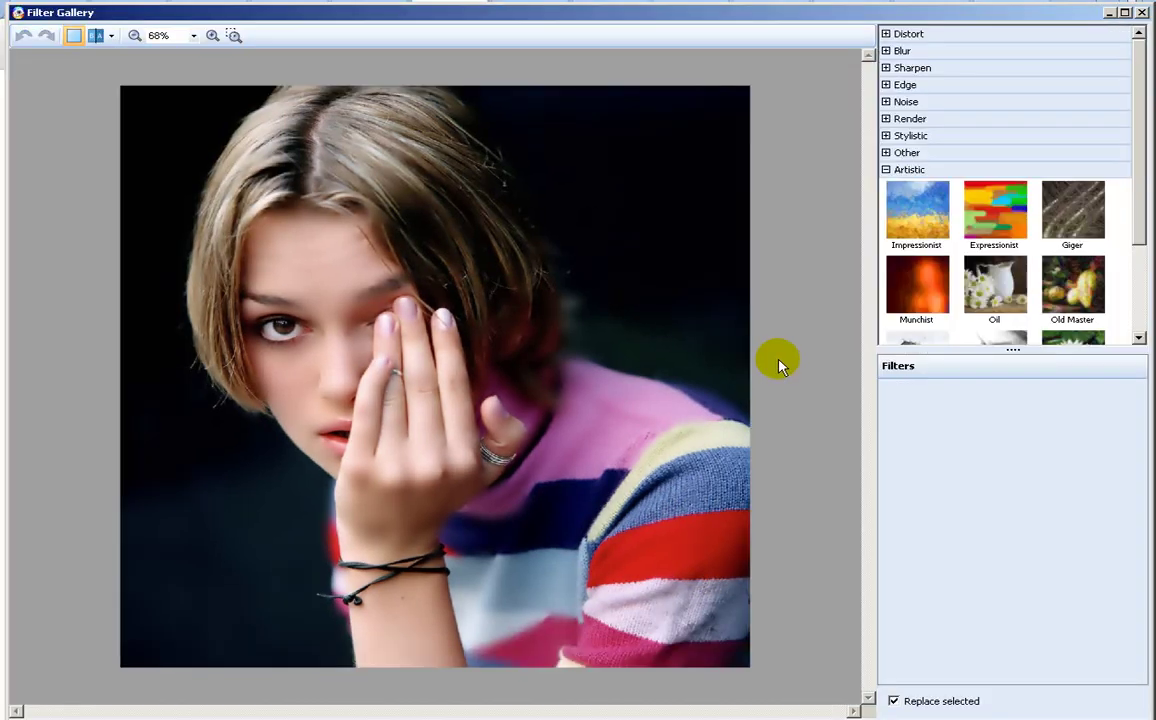
{"action": "left_click", "coordinate": [889, 85]}
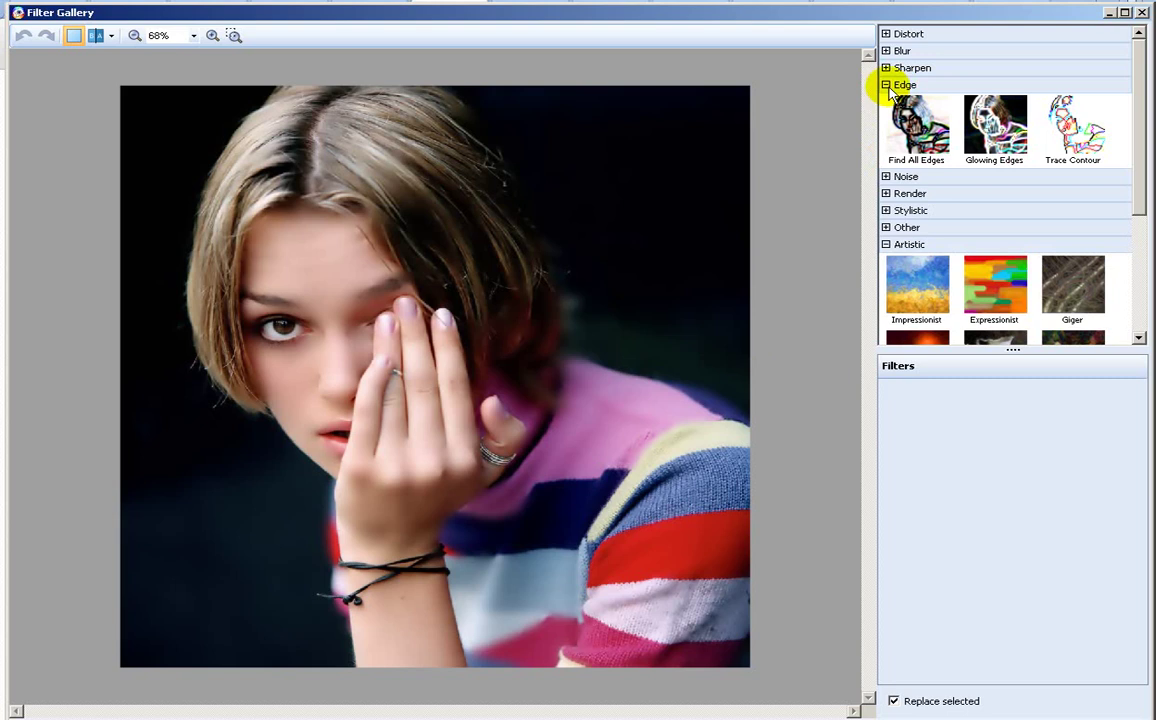
{"action": "left_click", "coordinate": [998, 130]}
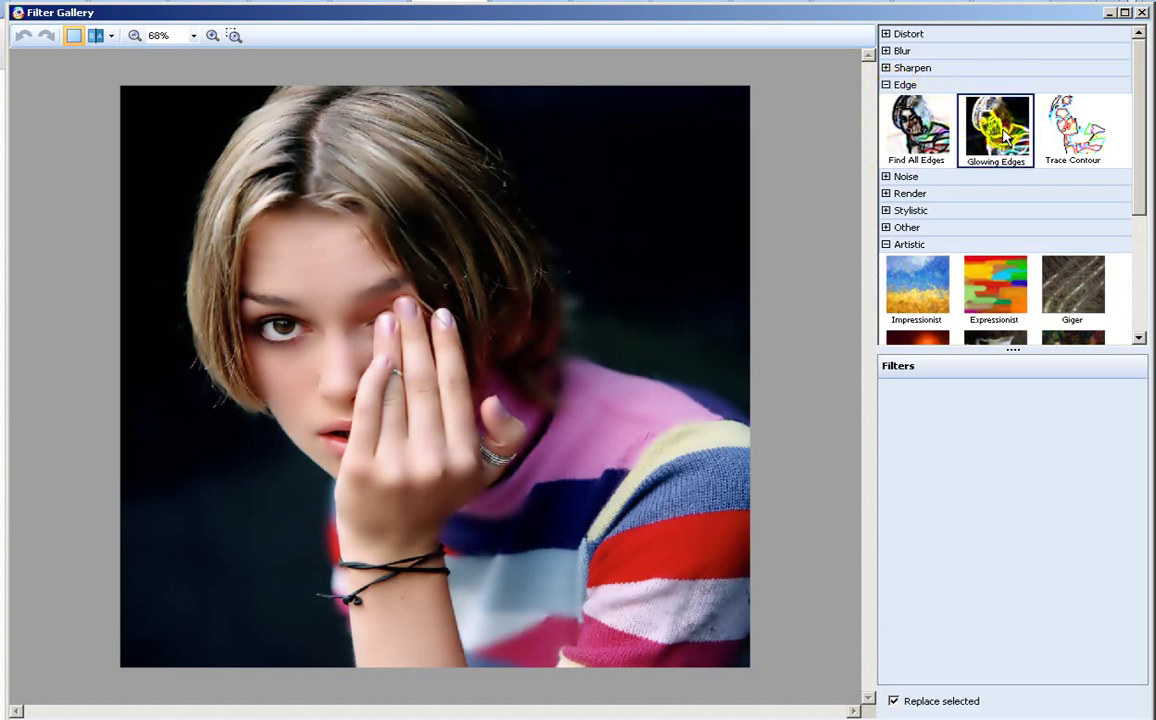
{"action": "left_click", "coordinate": [1005, 135]}
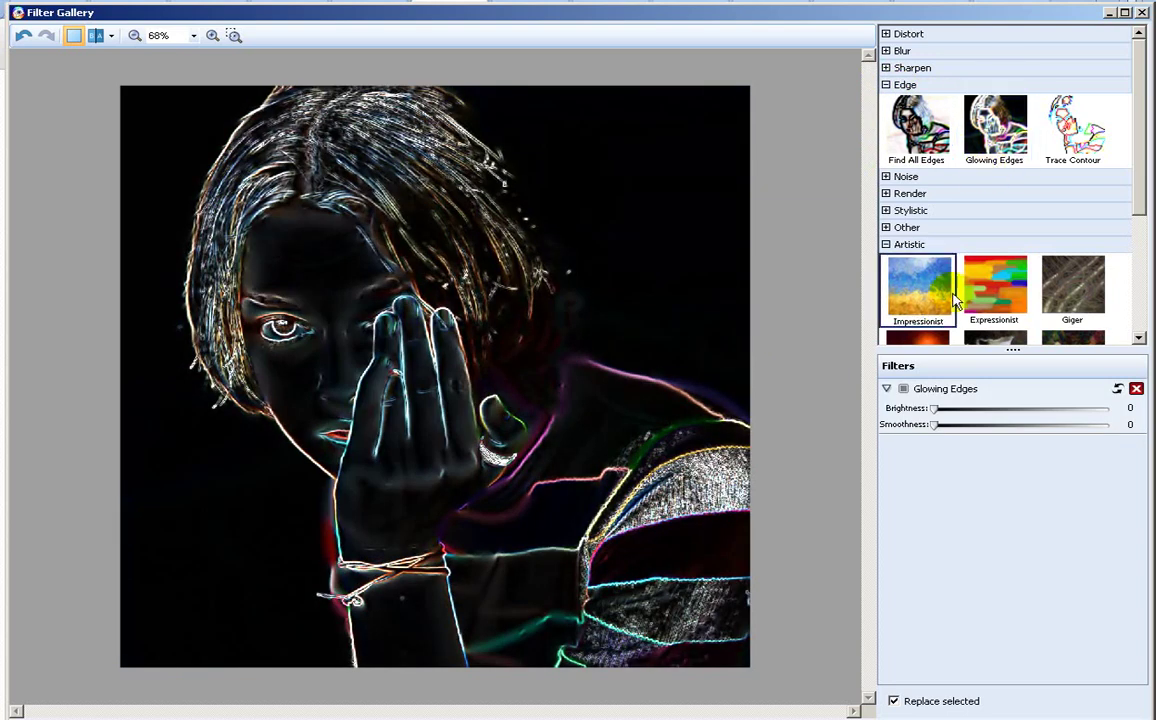
{"action": "left_click_drag", "start_coordinate": [935, 409], "coordinate": [965, 418]}
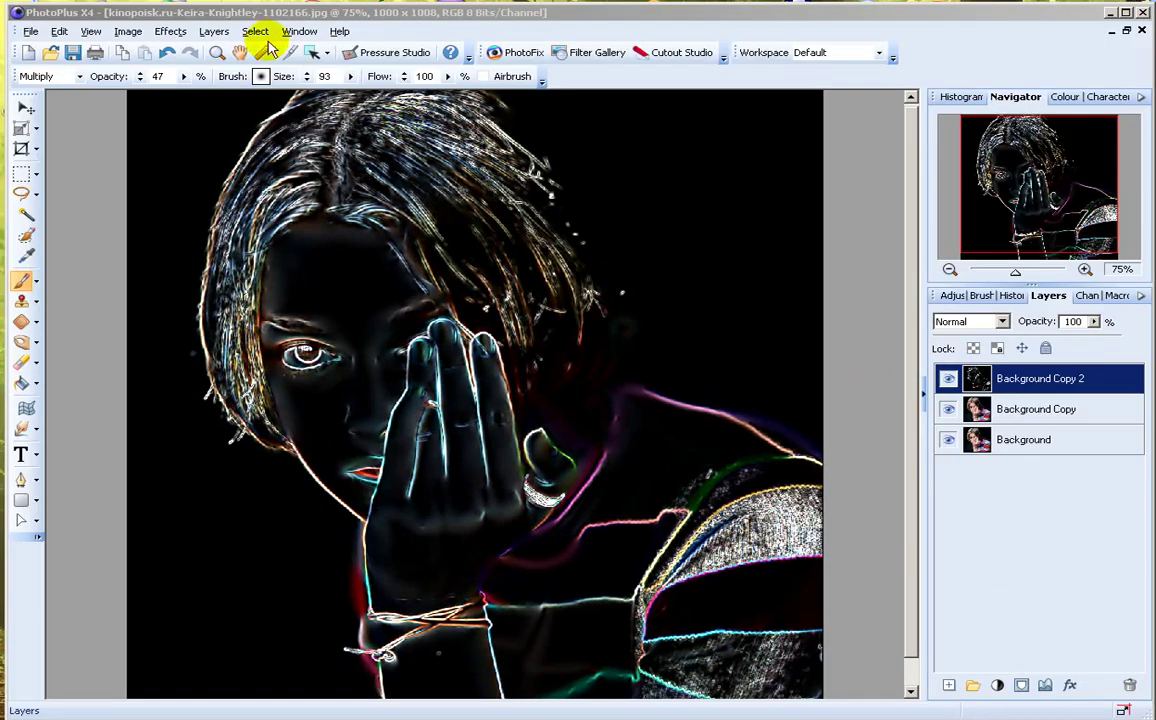
Invert the glowing-edges layer into a negative image to get dark outlines on white.
{"action": "left_click", "coordinate": [131, 32]}
{"action": "mouse_move", "coordinate": [147, 50]}
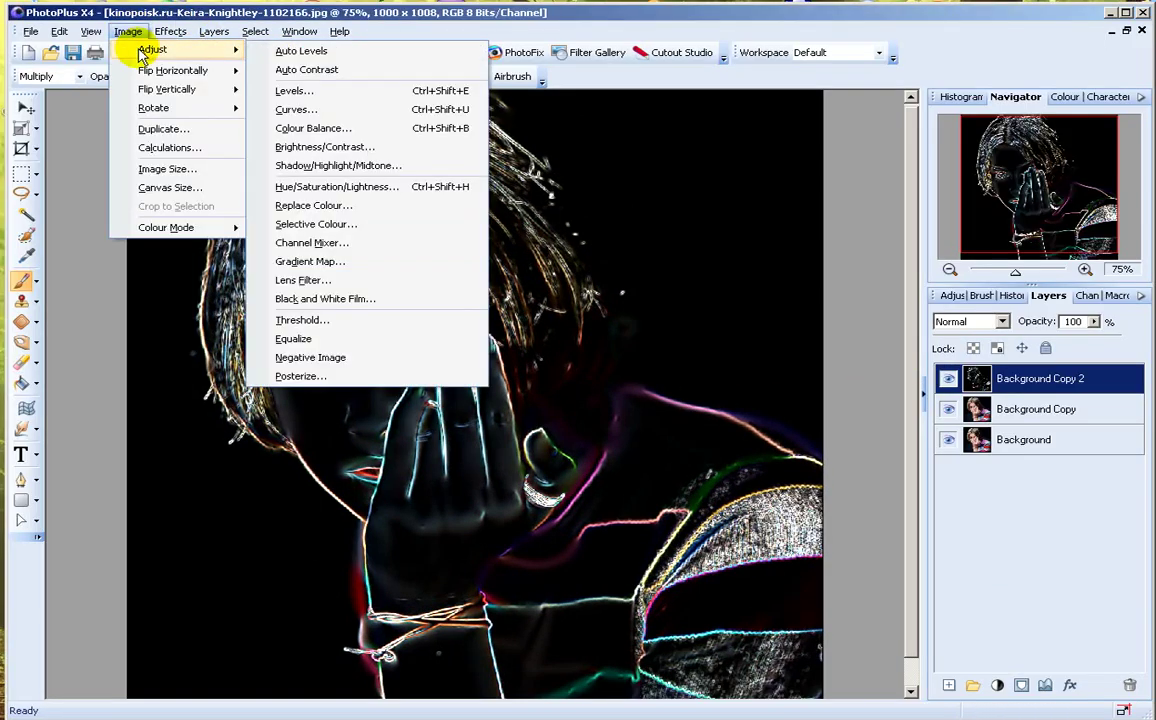
{"action": "left_click", "coordinate": [325, 359]}
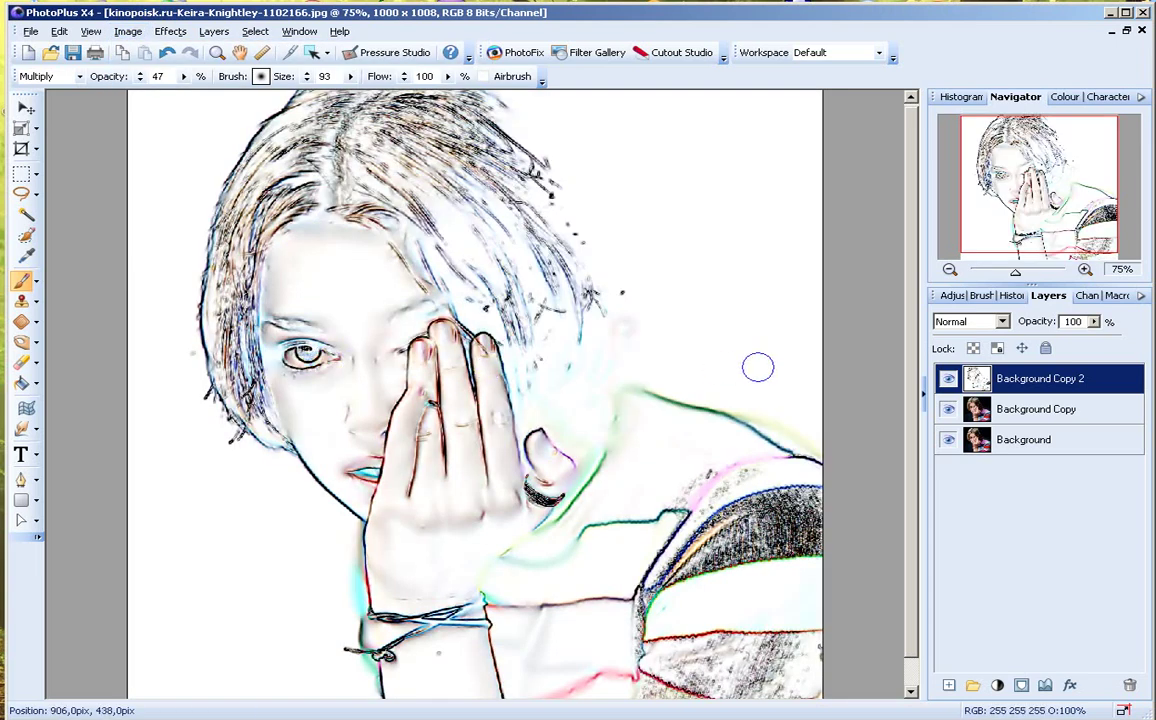
Remove the colour from the outline layer by setting its saturation to -100.
{"action": "left_click", "coordinate": [131, 32]}
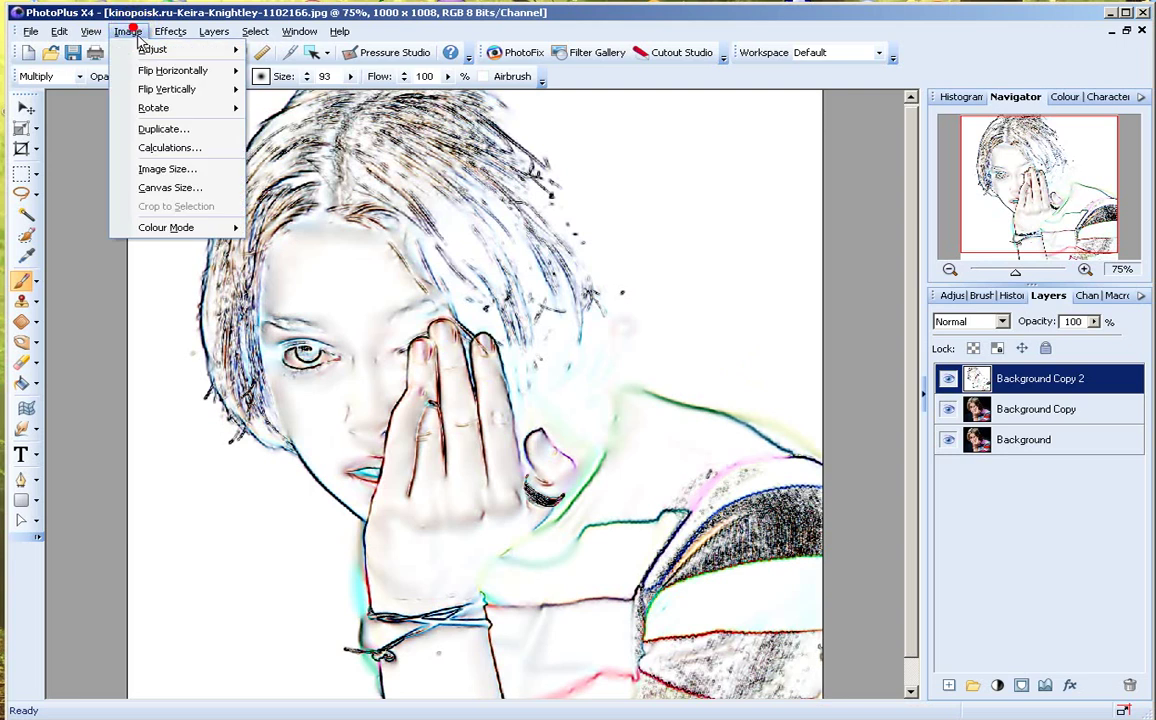
{"action": "mouse_move", "coordinate": [155, 50]}
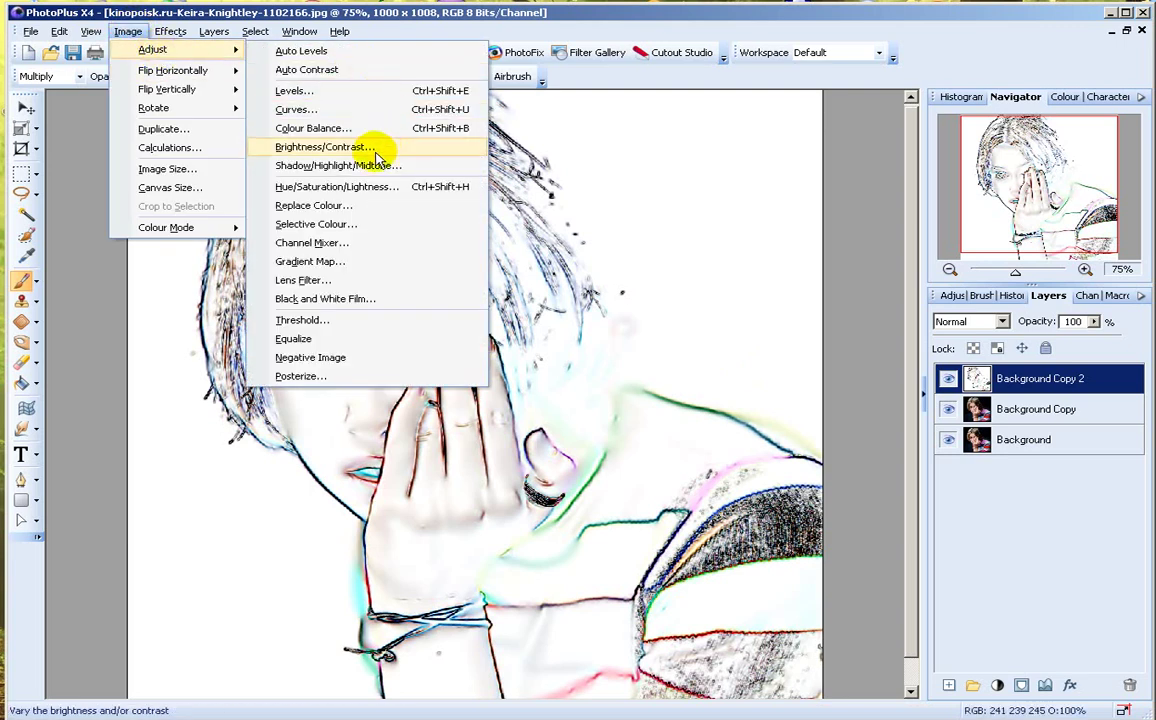
{"action": "left_click", "coordinate": [340, 187]}
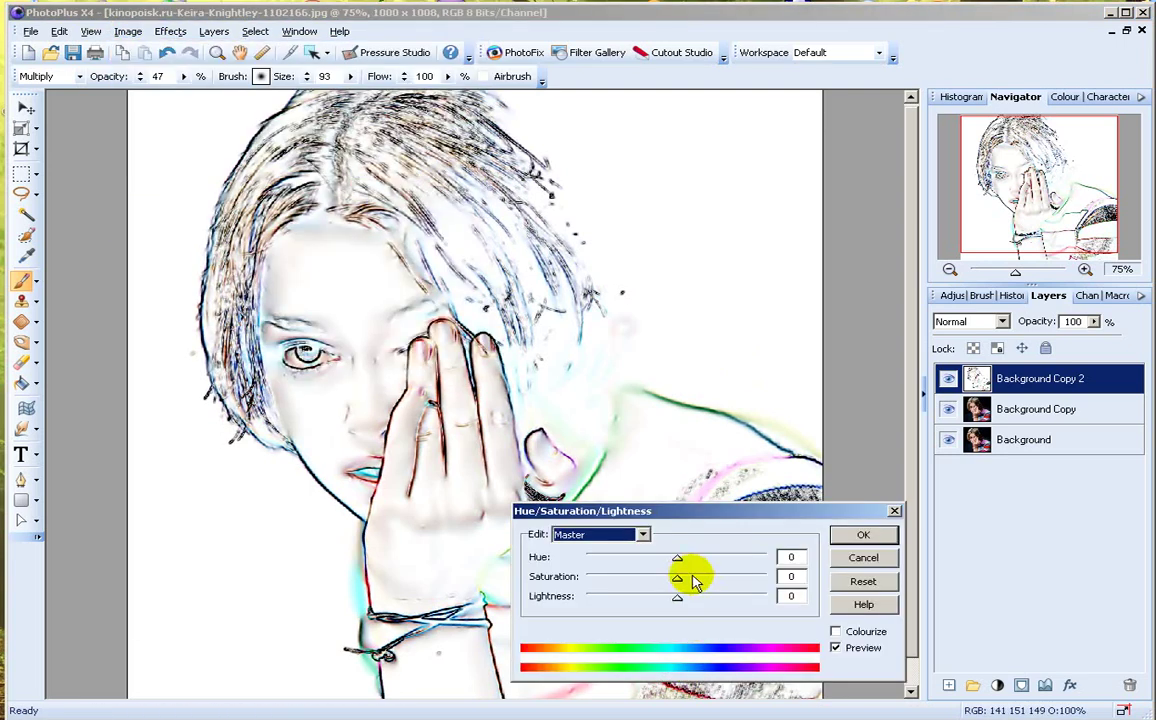
{"action": "left_click_drag", "start_coordinate": [677, 580], "coordinate": [590, 585]}
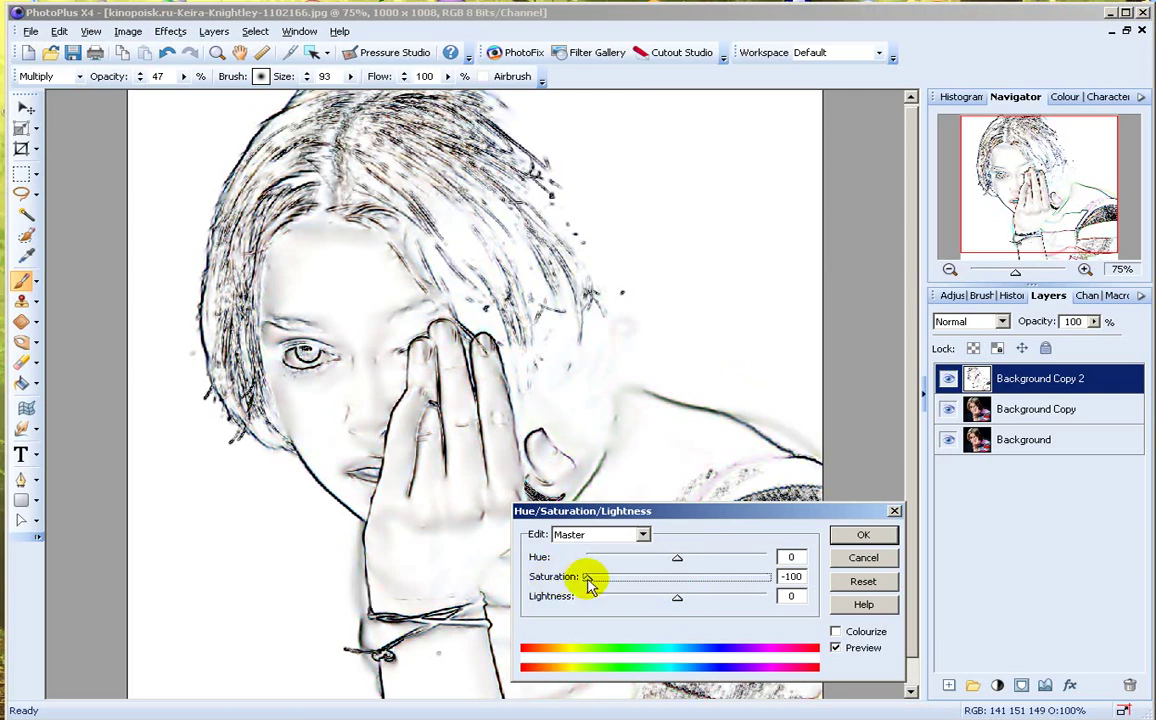
{"action": "left_click", "coordinate": [866, 535]}
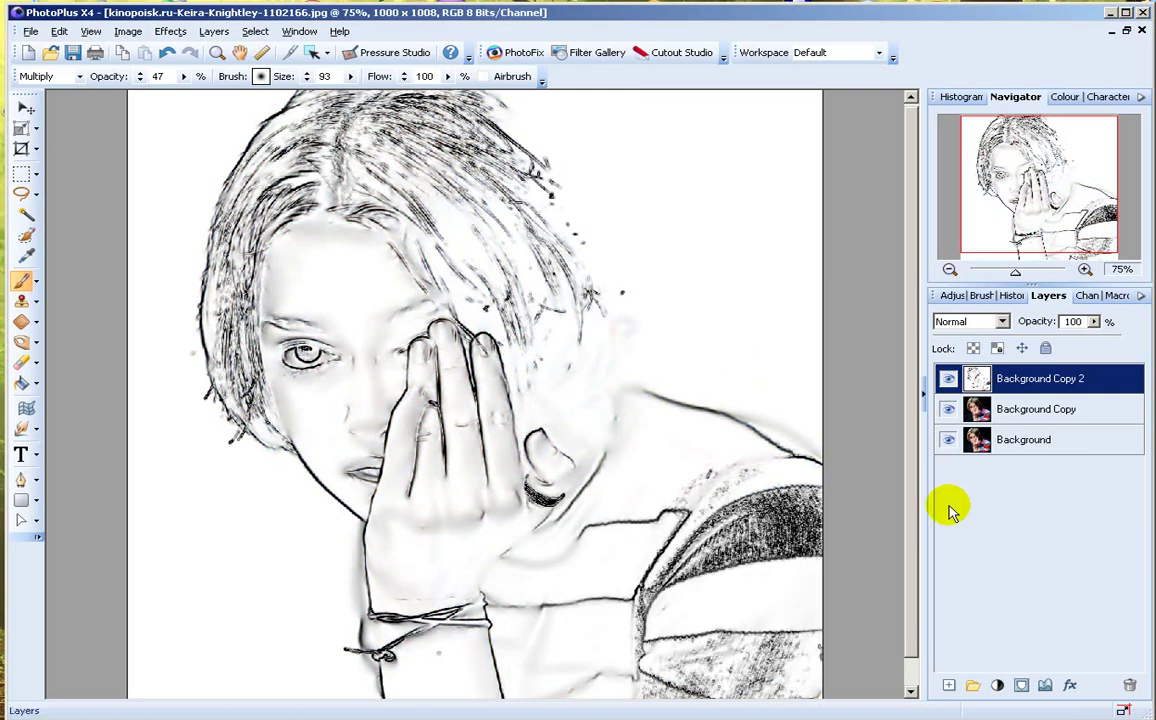
Set the outline layer's blend mode to Multiply and its opacity to 57%.
{"action": "left_click", "coordinate": [1003, 322]}
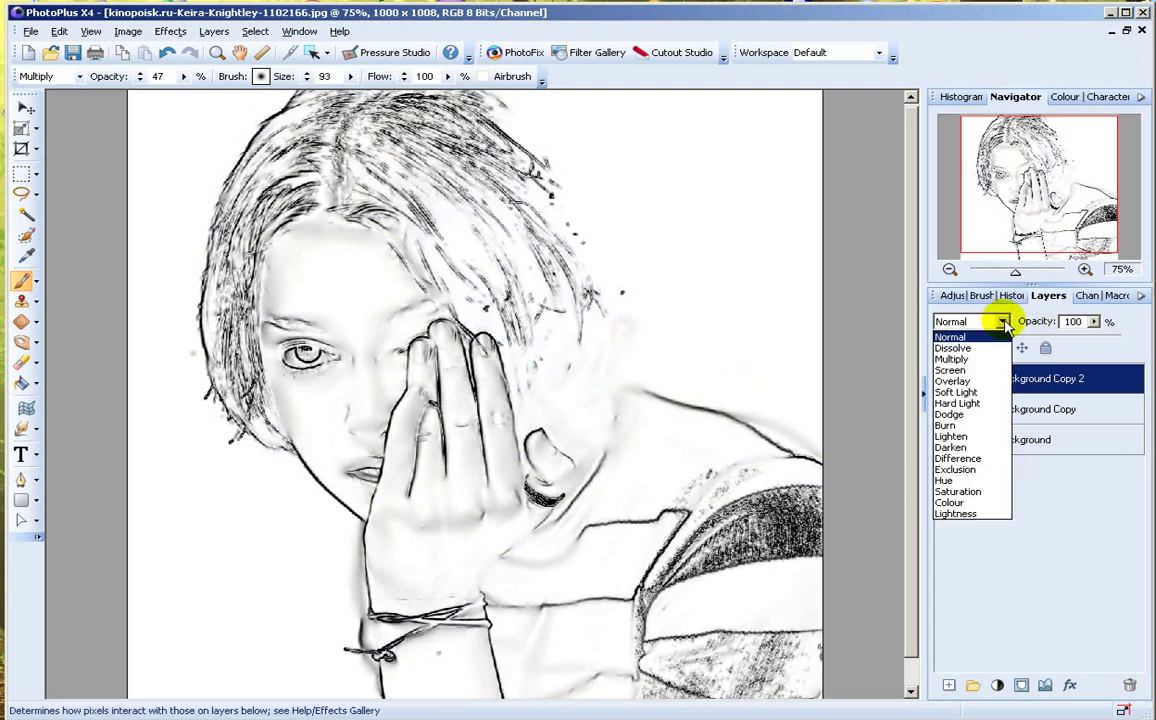
{"action": "left_click", "coordinate": [958, 359]}
{"action": "left_click", "coordinate": [1094, 321]}
{"action": "left_click_drag", "start_coordinate": [1094, 330], "coordinate": [1058, 342]}
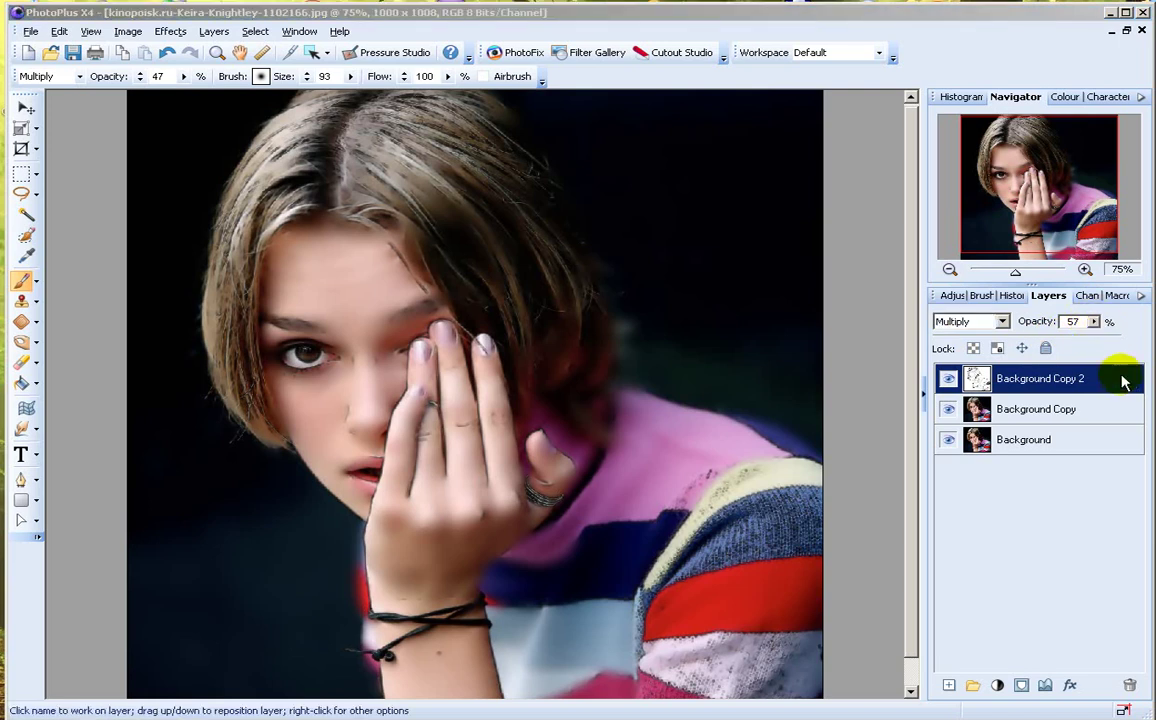
Compare the image with and without the outline layer, and duplicate the blurred Background Copy layer beneath it.
{"action": "left_click", "coordinate": [1094, 412]}
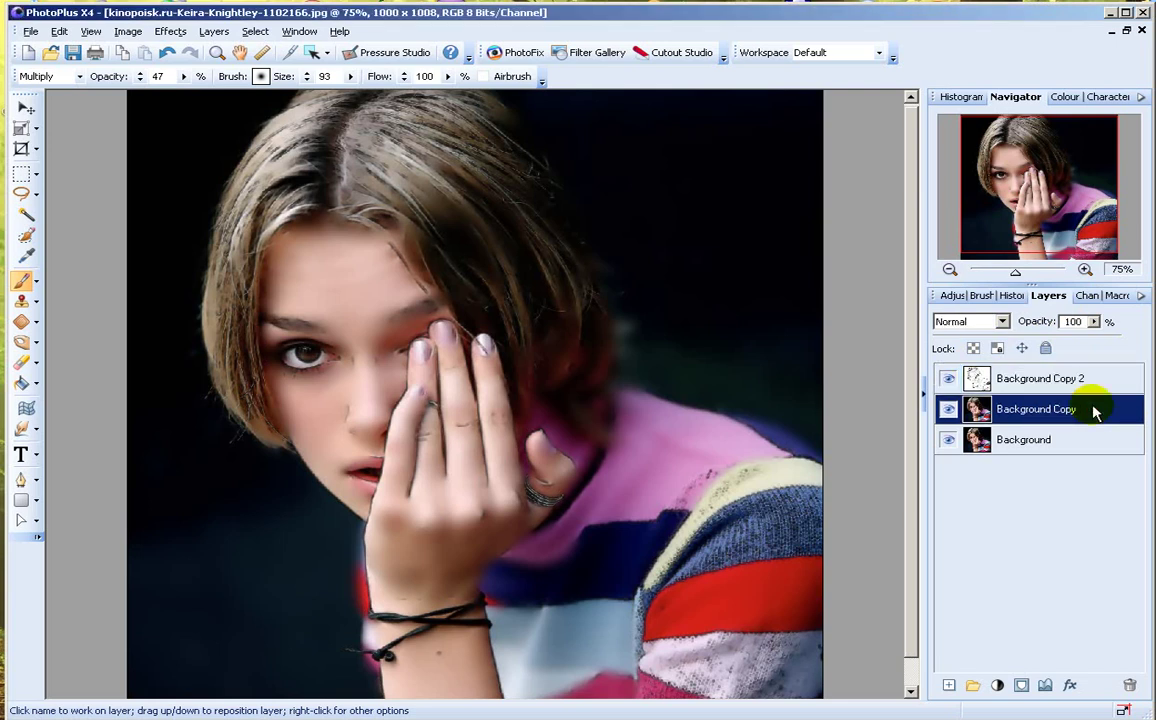
{"action": "left_click", "coordinate": [948, 379]}
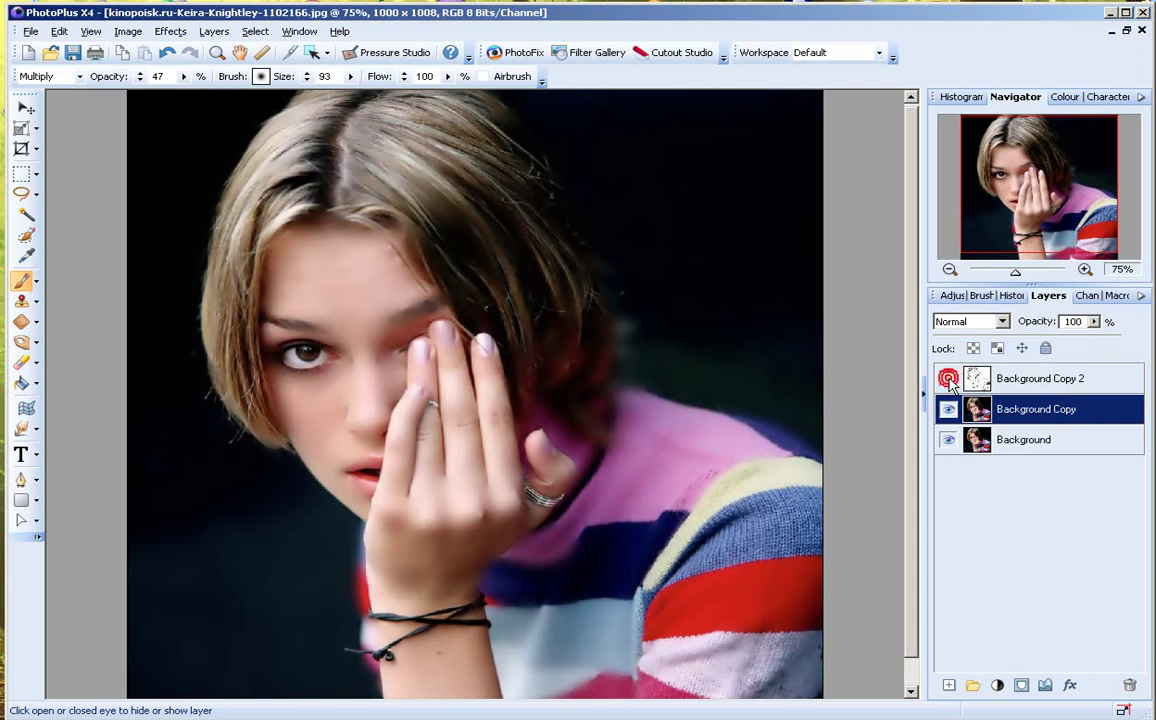
{"action": "left_click", "coordinate": [948, 379]}
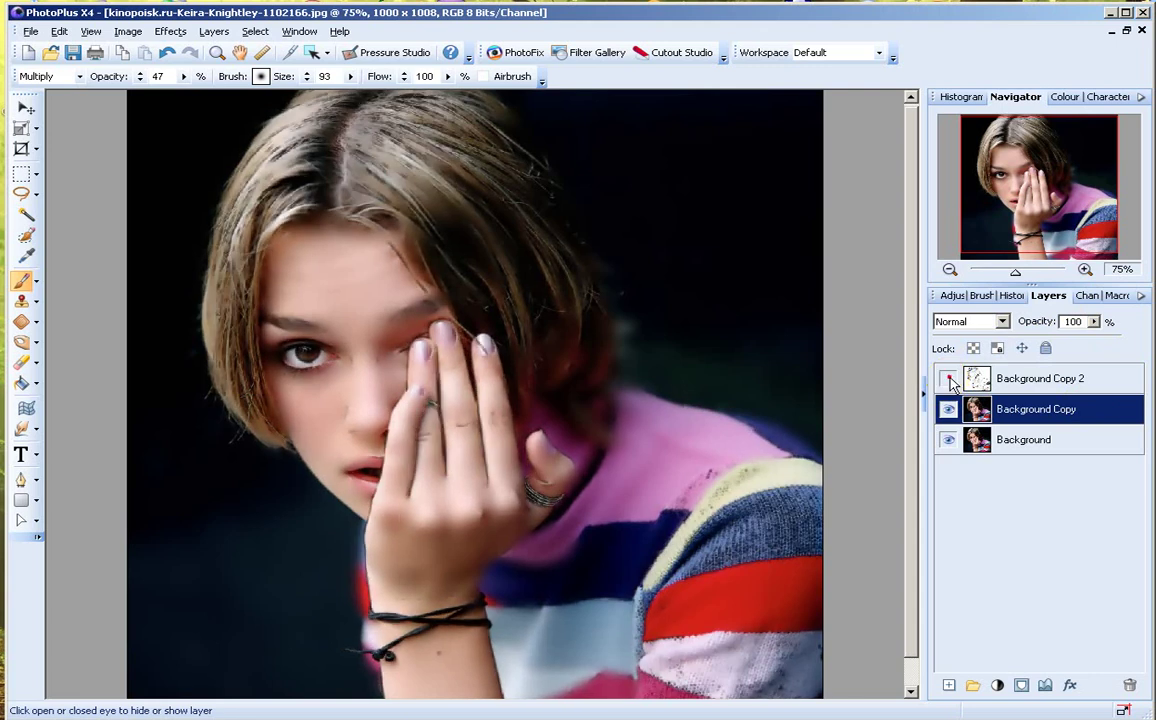
{"action": "right_click", "coordinate": [1090, 412]}
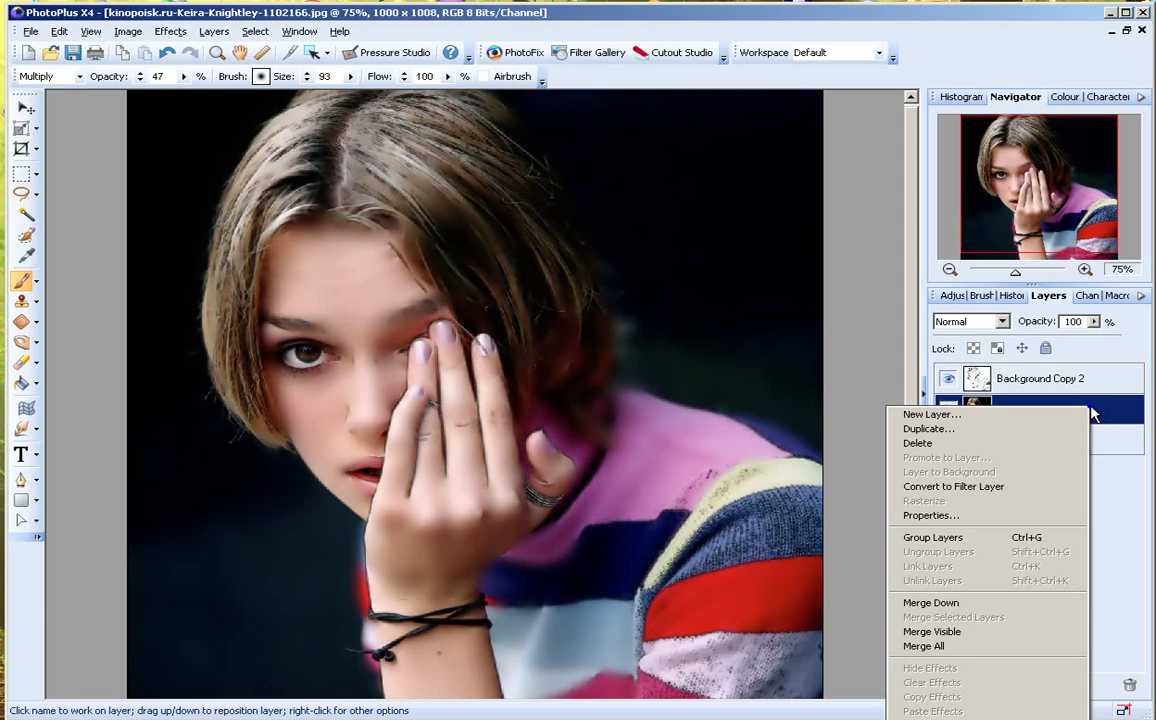
{"action": "left_click", "coordinate": [1027, 430]}
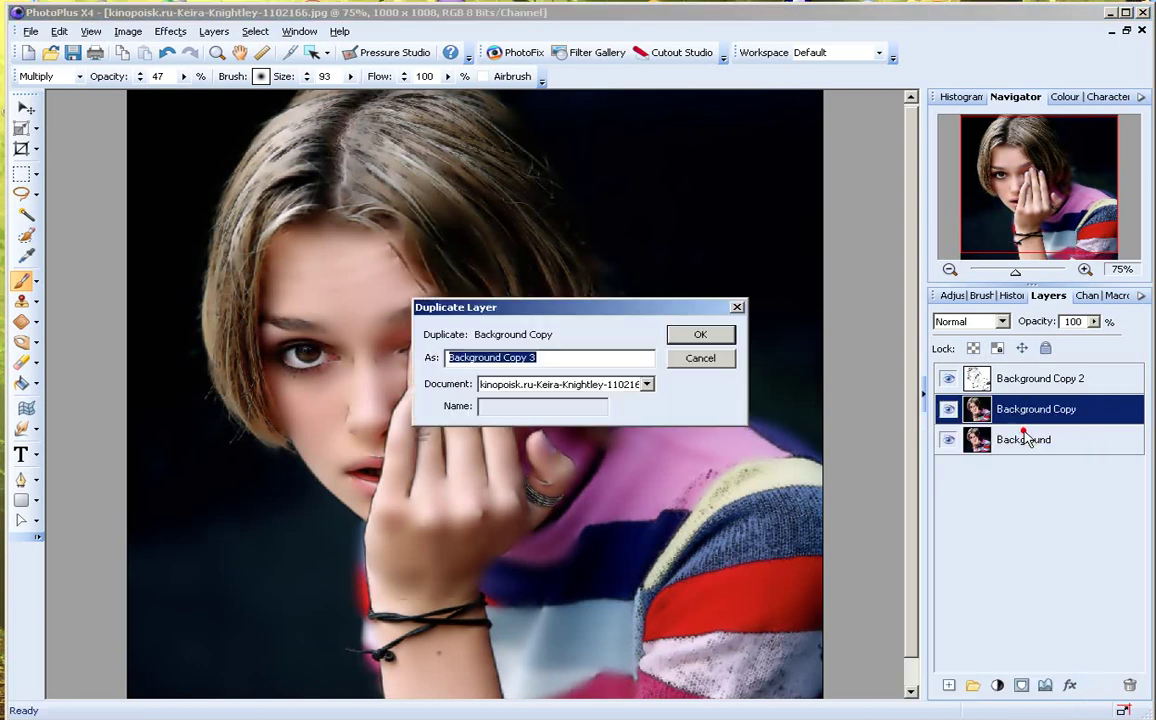
{"action": "left_click", "coordinate": [701, 336]}
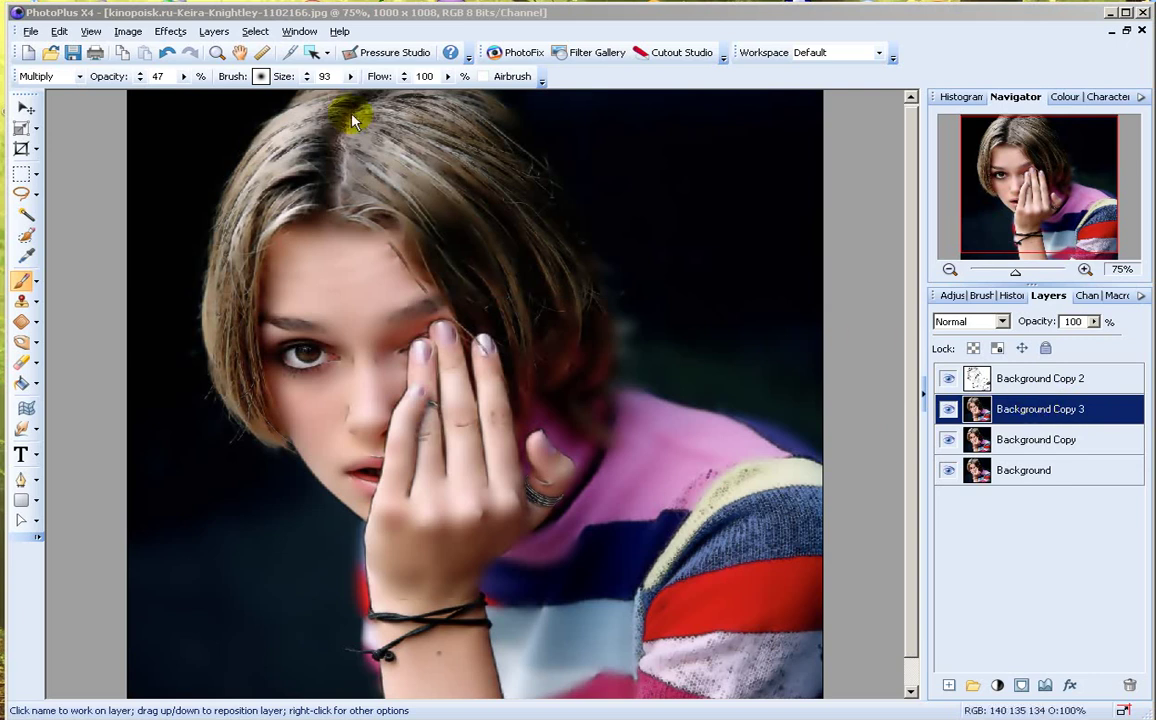
Invert the Background Copy 3 layer into a negative image and set its blend mode to Dodge.
{"action": "left_click", "coordinate": [128, 32]}
{"action": "mouse_move", "coordinate": [150, 50]}
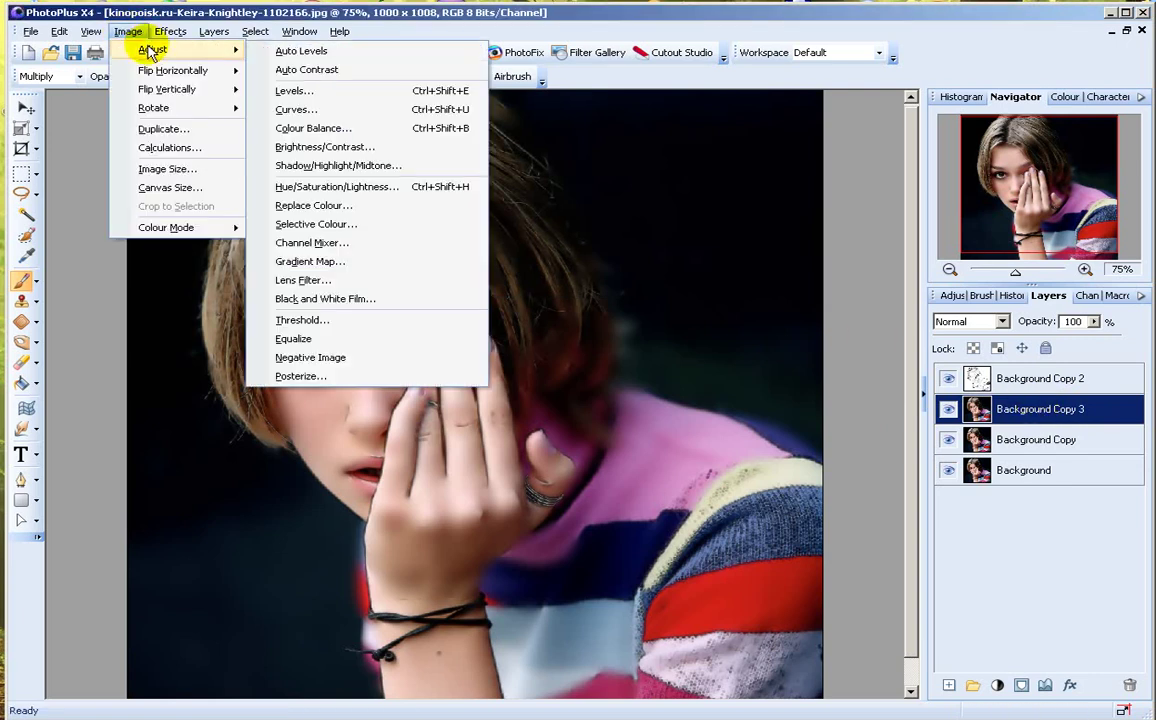
{"action": "left_click", "coordinate": [320, 358]}
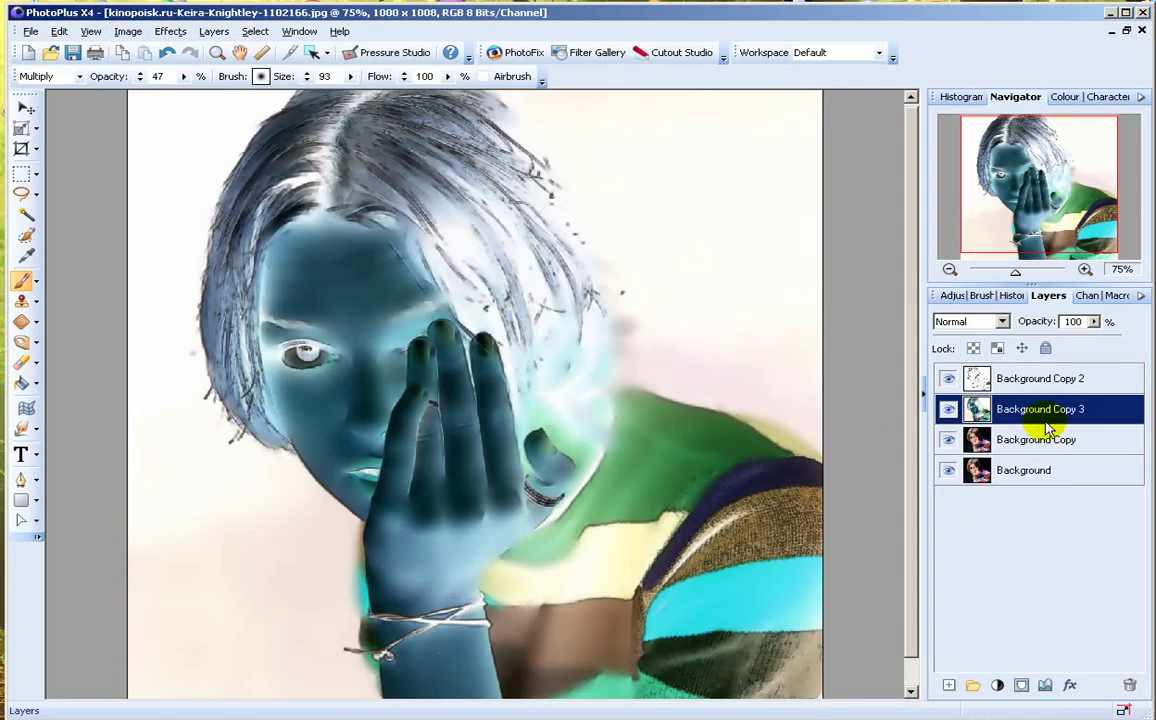
{"action": "left_click", "coordinate": [1003, 321]}
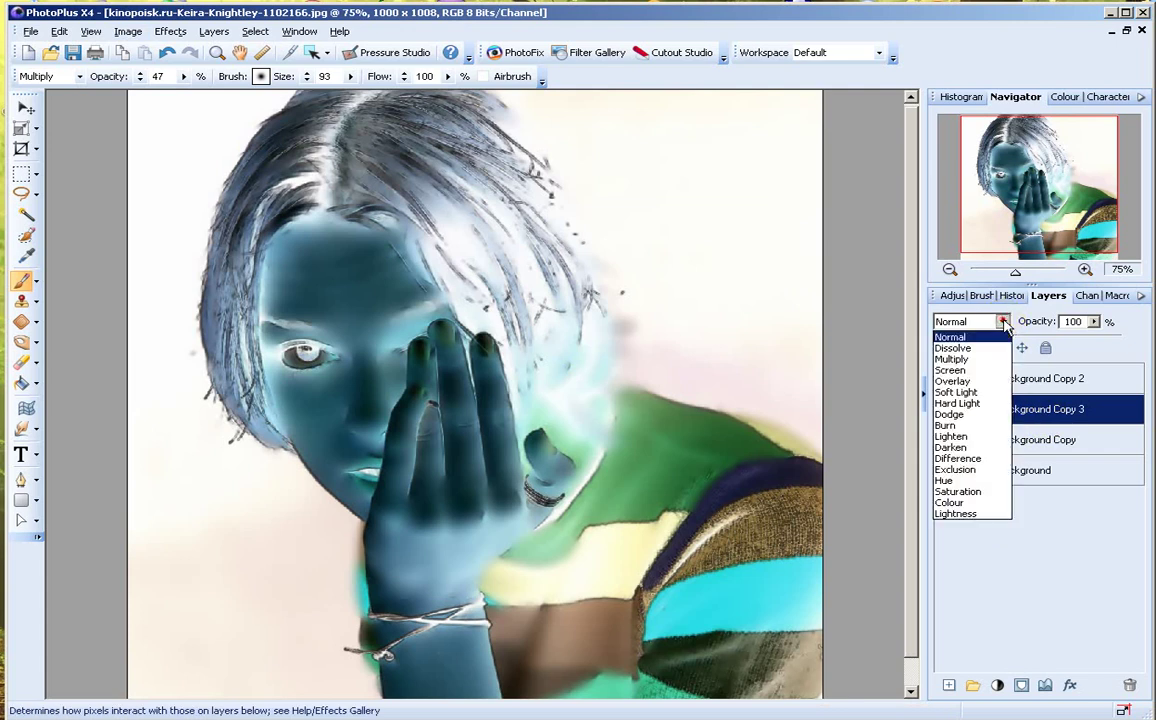
{"action": "left_click", "coordinate": [950, 414]}
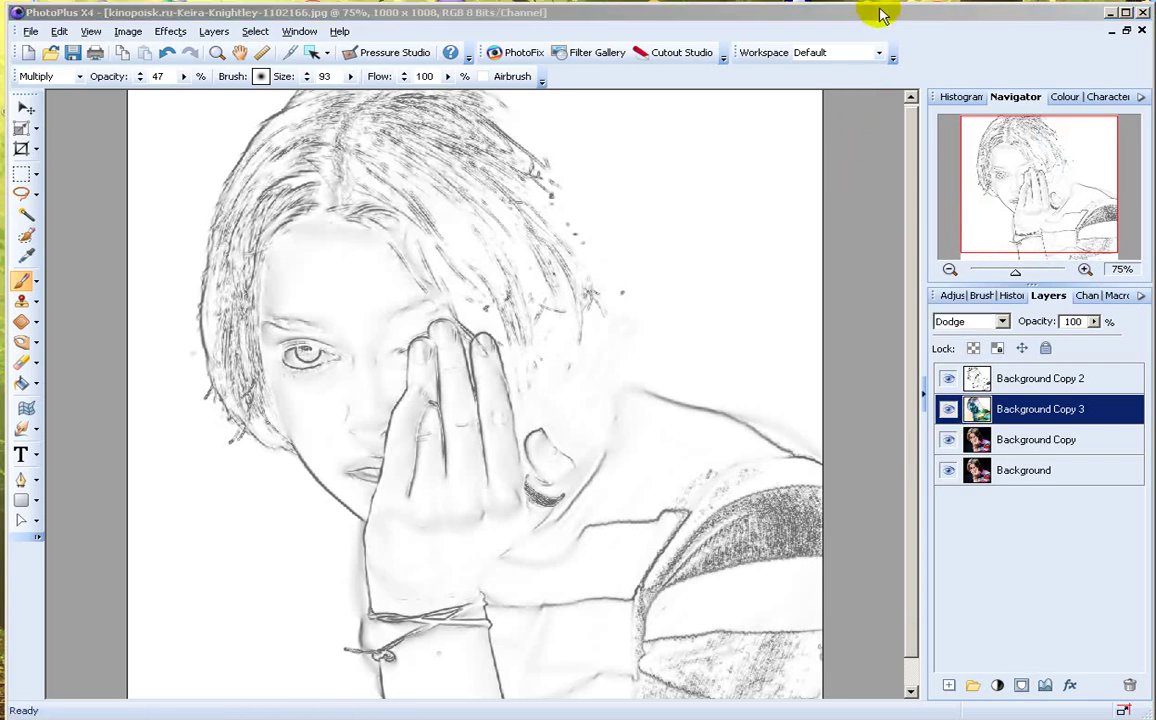
{"action": "left_click", "coordinate": [879, 13]}
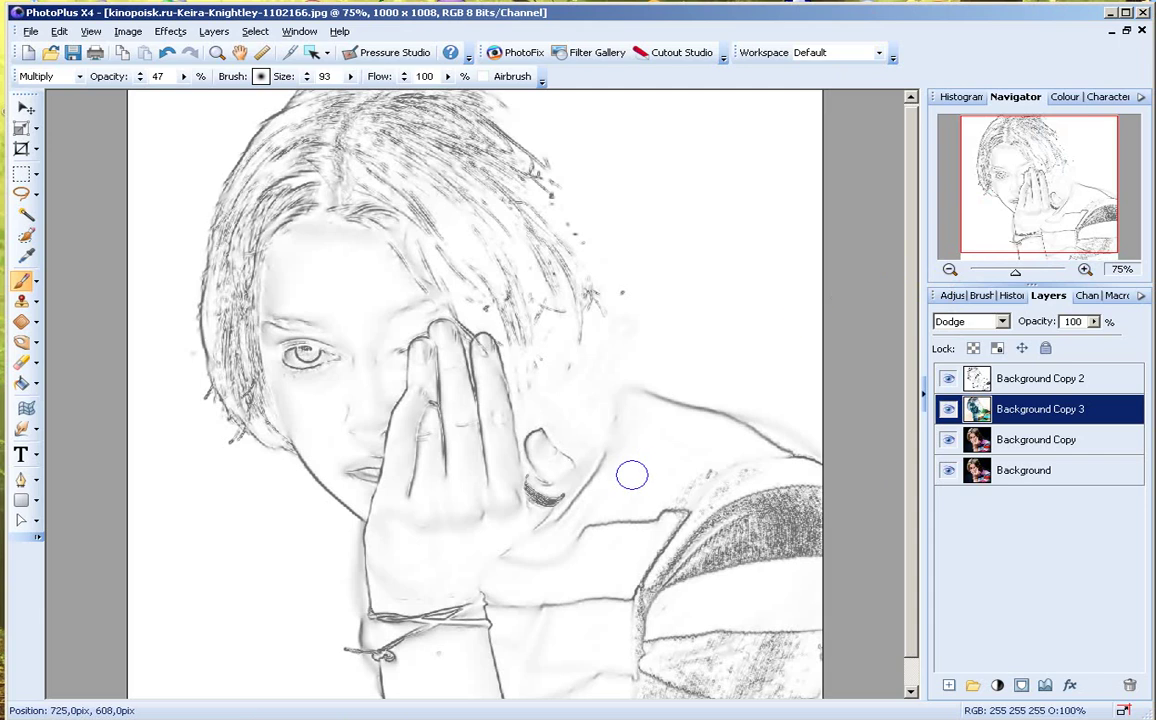
Make black (#000000) the foreground painting colour.
{"action": "left_click", "coordinate": [1066, 97]}
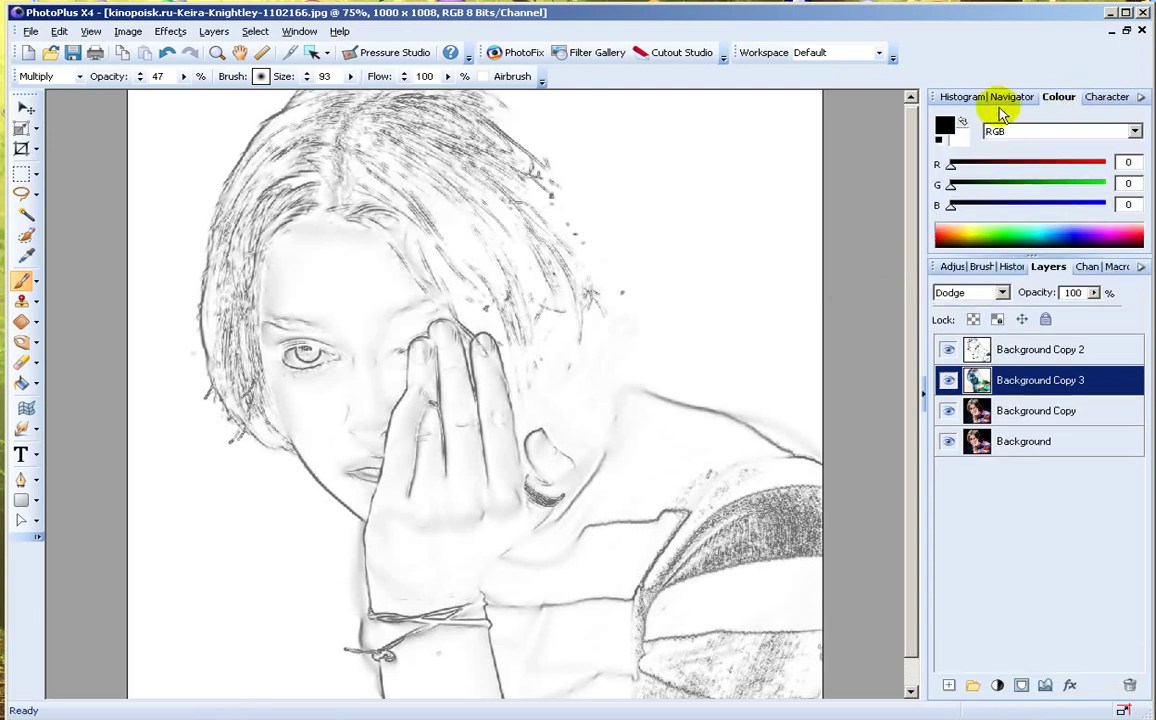
{"action": "left_click", "coordinate": [964, 124]}
{"action": "left_click", "coordinate": [964, 123]}
{"action": "left_click", "coordinate": [954, 128]}
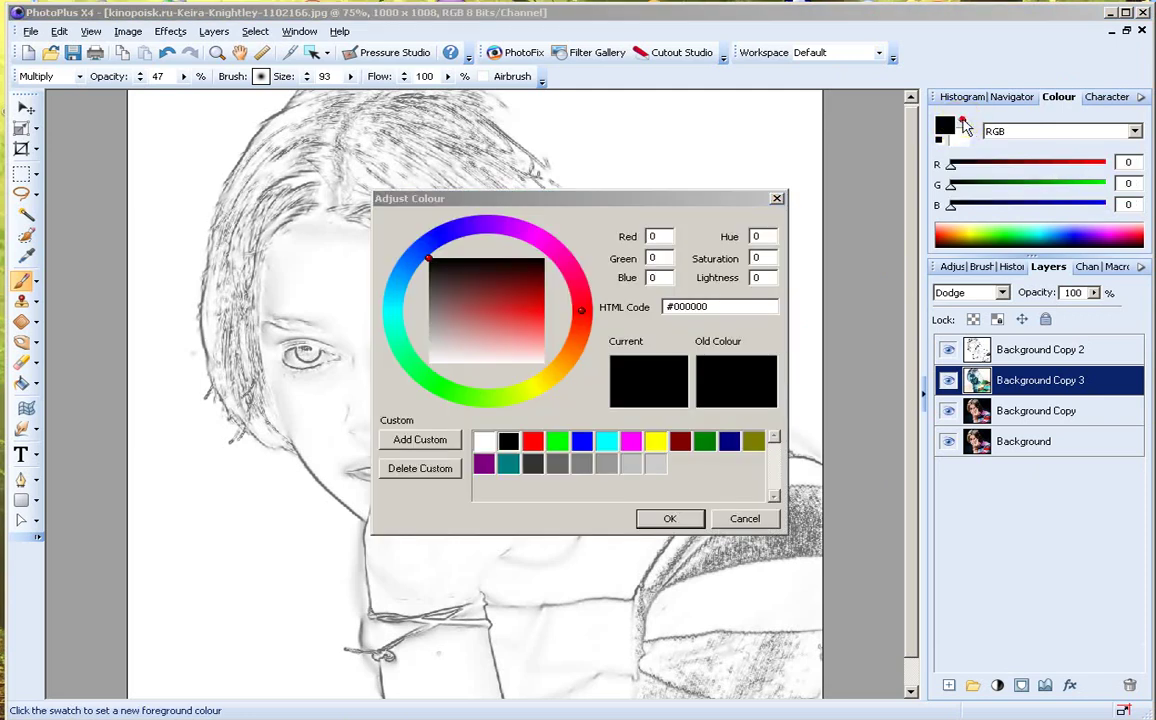
{"action": "left_click", "coordinate": [668, 517]}
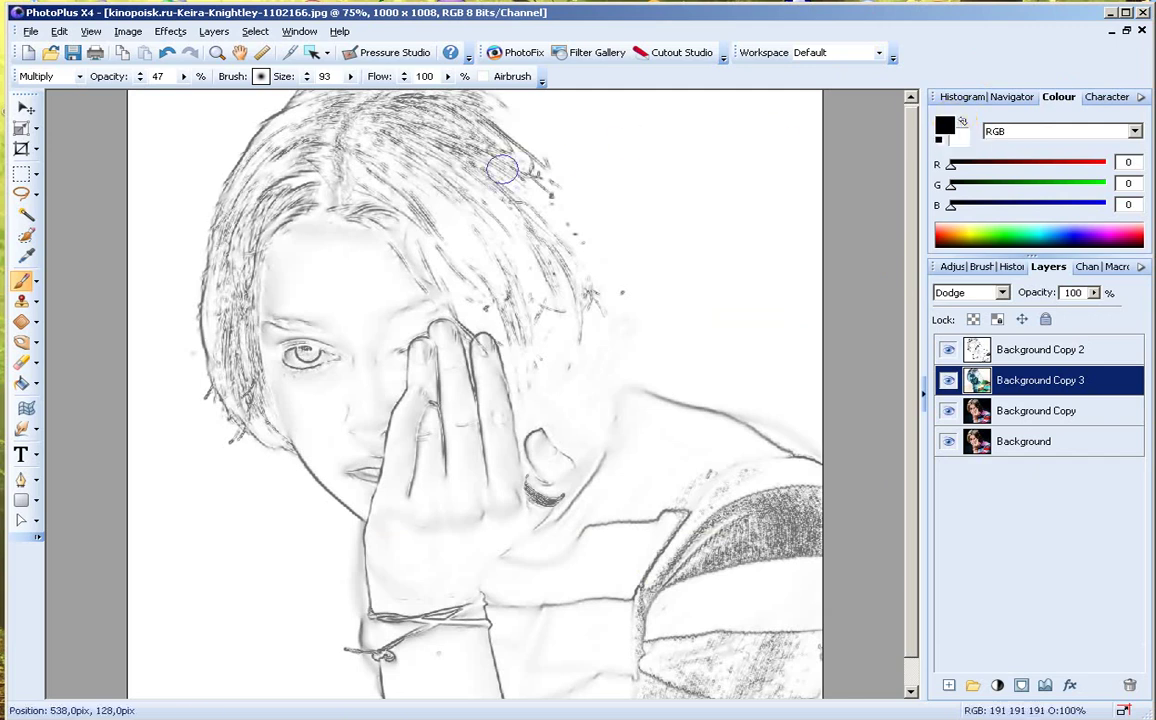
Set the Paintbrush to 15% opacity and a size of 78.
{"action": "left_click", "coordinate": [22, 285]}
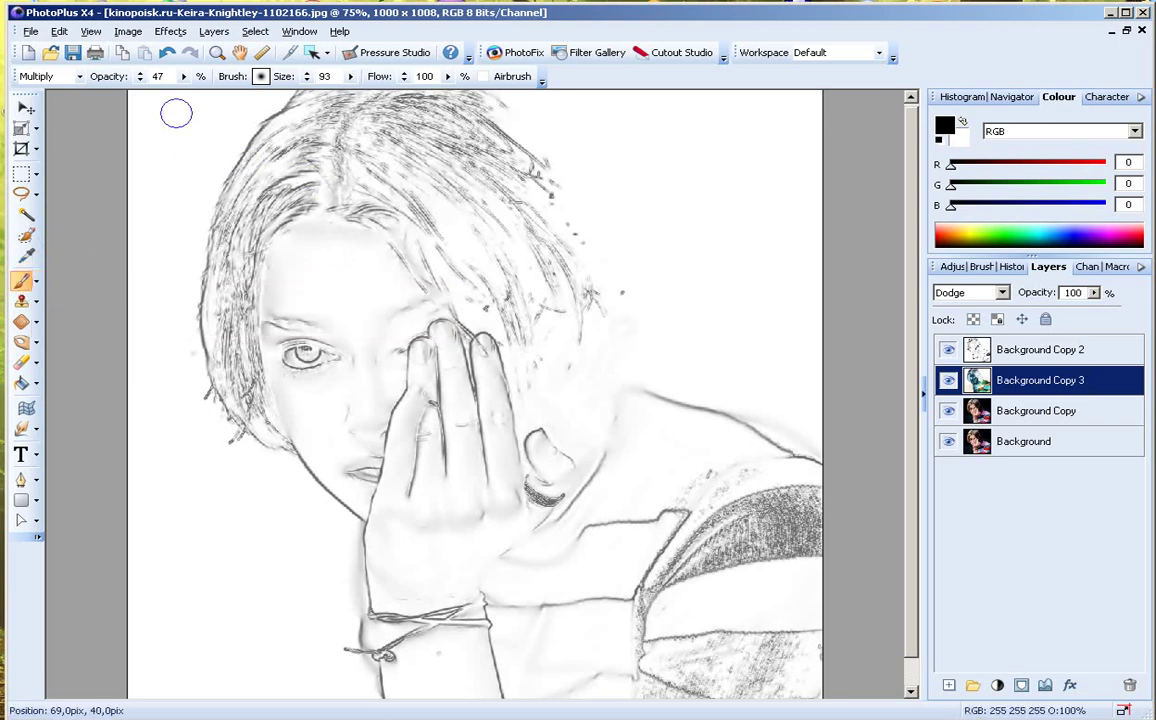
{"action": "left_click", "coordinate": [184, 77]}
{"action": "left_click_drag", "start_coordinate": [172, 90], "coordinate": [155, 88]}
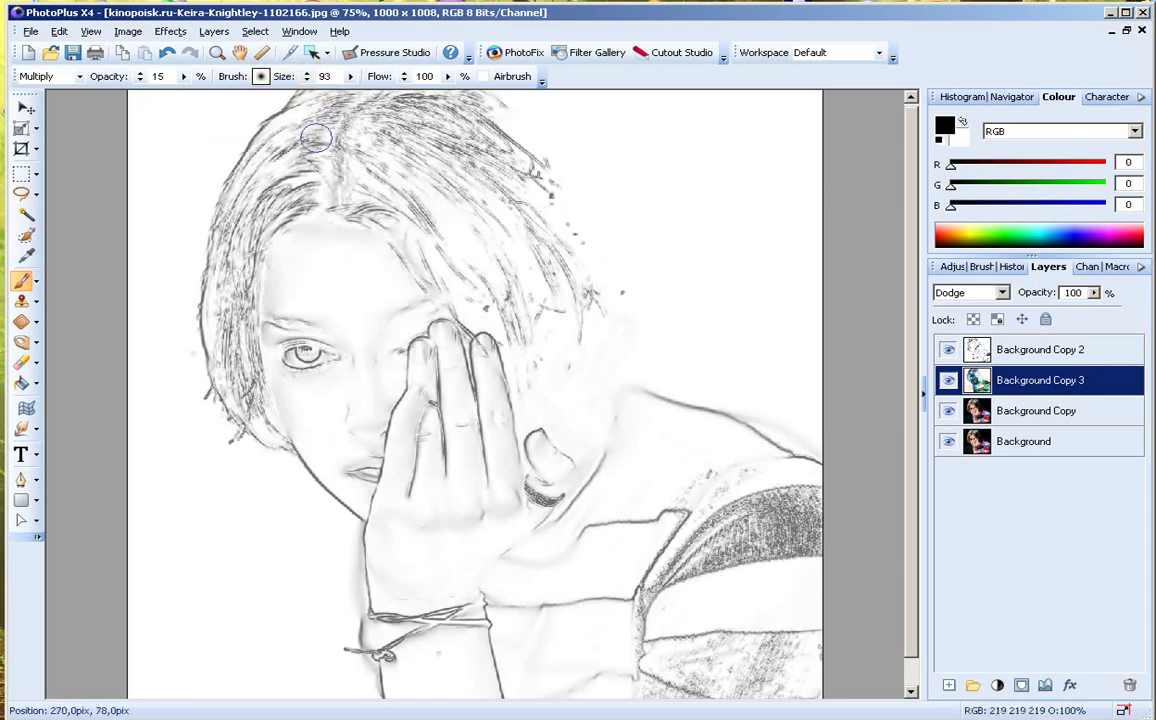
{"action": "left_click", "coordinate": [350, 76]}
{"action": "mouse_move", "coordinate": [348, 93]}
{"action": "left_mouse_down"}
{"action": "mouse_move", "coordinate": [325, 100]}
{"action": "mouse_move", "coordinate": [336, 100]}
{"action": "left_mouse_up"}
{"action": "left_click", "coordinate": [349, 76]}
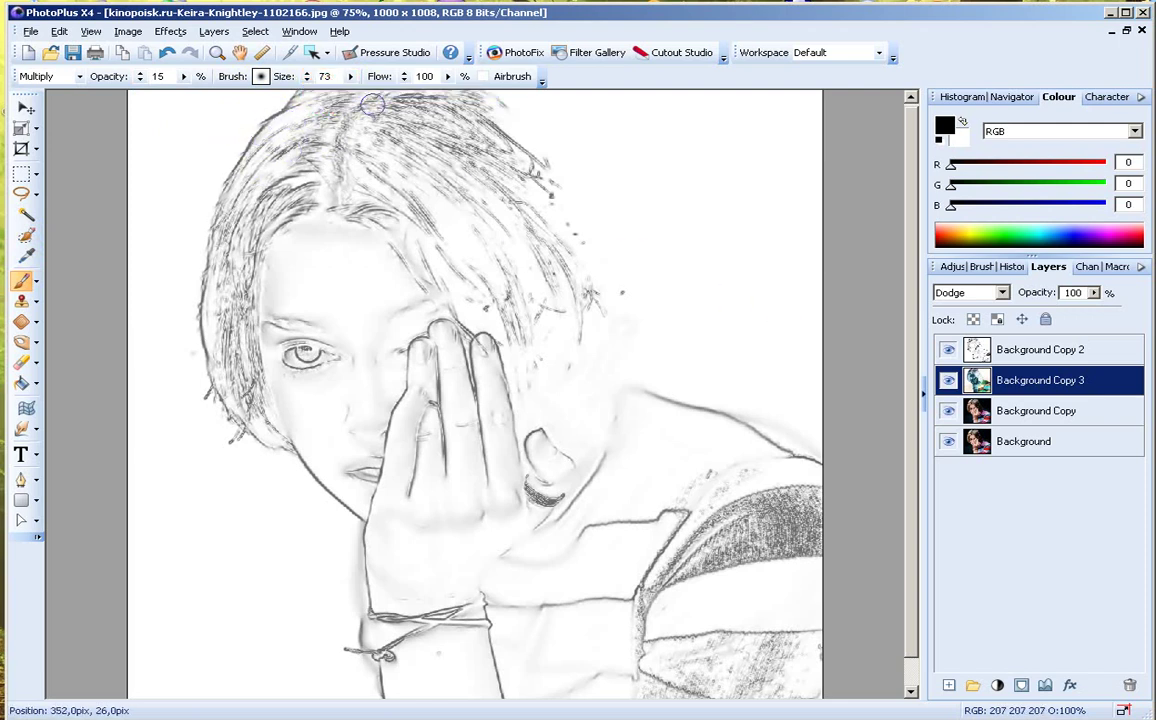
{"action": "left_click", "coordinate": [350, 76]}
{"action": "left_click_drag", "start_coordinate": [333, 98], "coordinate": [338, 100]}
Set the brush's shape hardness to 0 for a soft edge.
{"action": "left_click", "coordinate": [261, 76]}
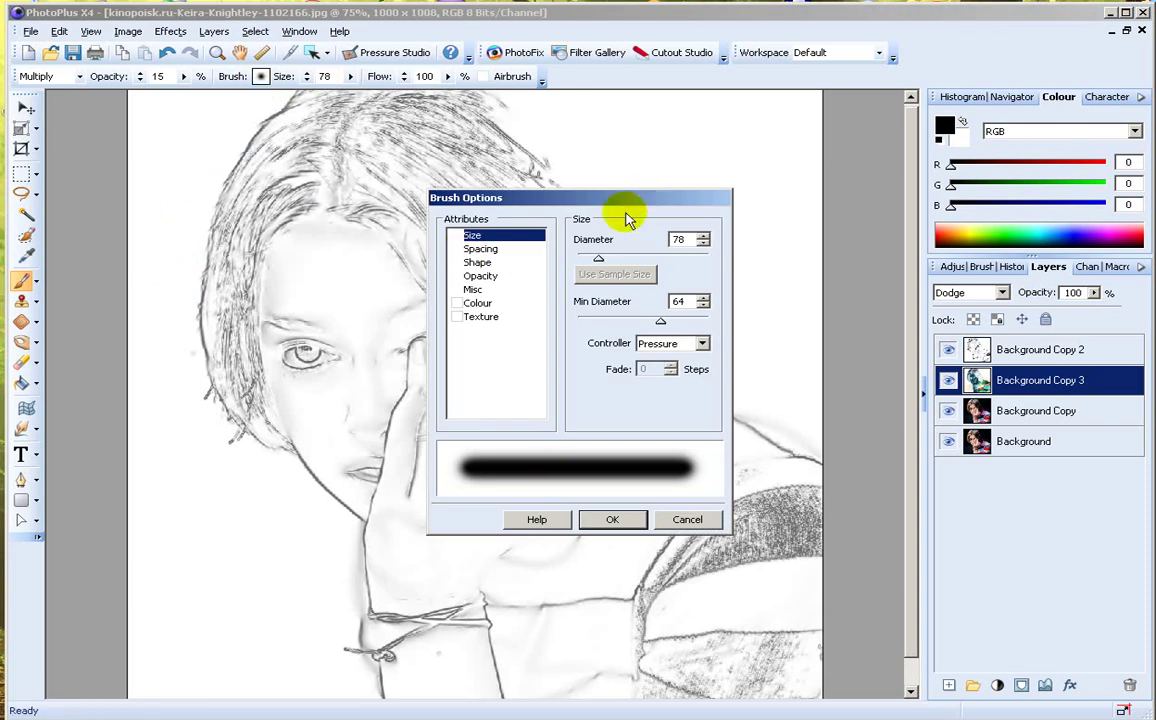
{"action": "left_click", "coordinate": [480, 248]}
{"action": "left_click", "coordinate": [477, 262]}
{"action": "mouse_move", "coordinate": [650, 256]}
{"action": "left_mouse_down"}
{"action": "mouse_move", "coordinate": [697, 256]}
{"action": "mouse_move", "coordinate": [587, 260]}
{"action": "mouse_move", "coordinate": [708, 262]}
{"action": "mouse_move", "coordinate": [557, 267]}
{"action": "left_mouse_up"}
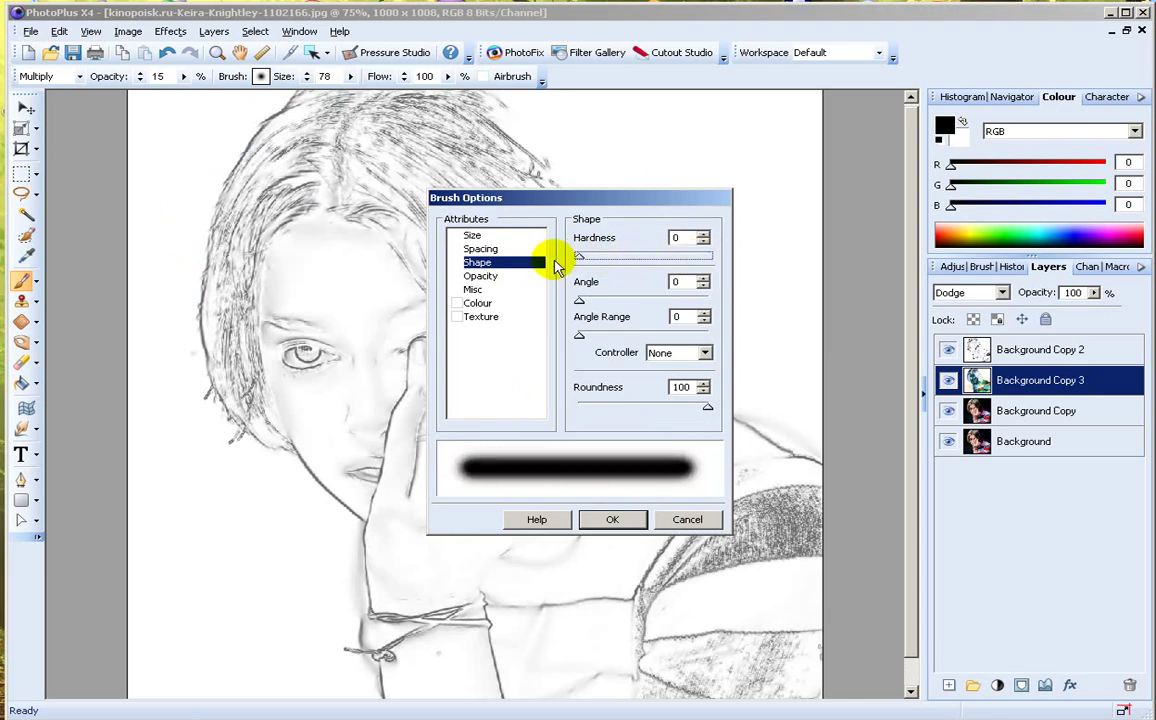
{"action": "left_click", "coordinate": [610, 519]}
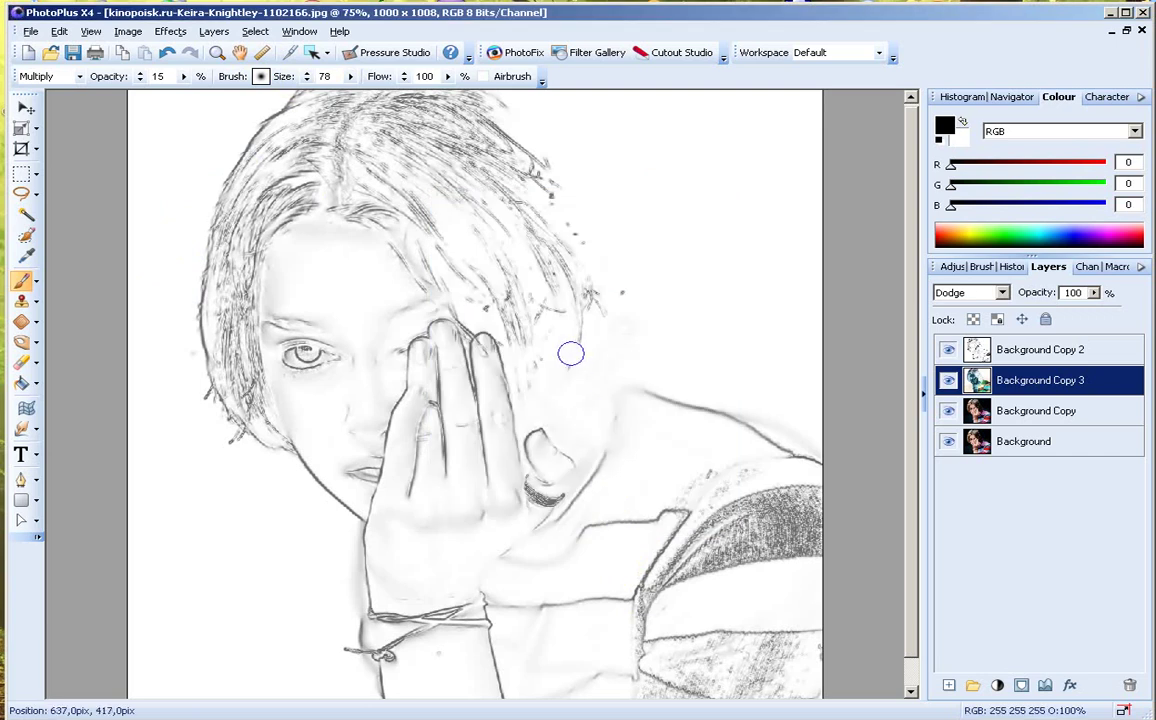
Brush black in horizontal strokes over the upper half of Background Copy 3, covering the backdrop, hair and face to bring back colour.
{"action": "left_click", "coordinate": [1009, 101]}
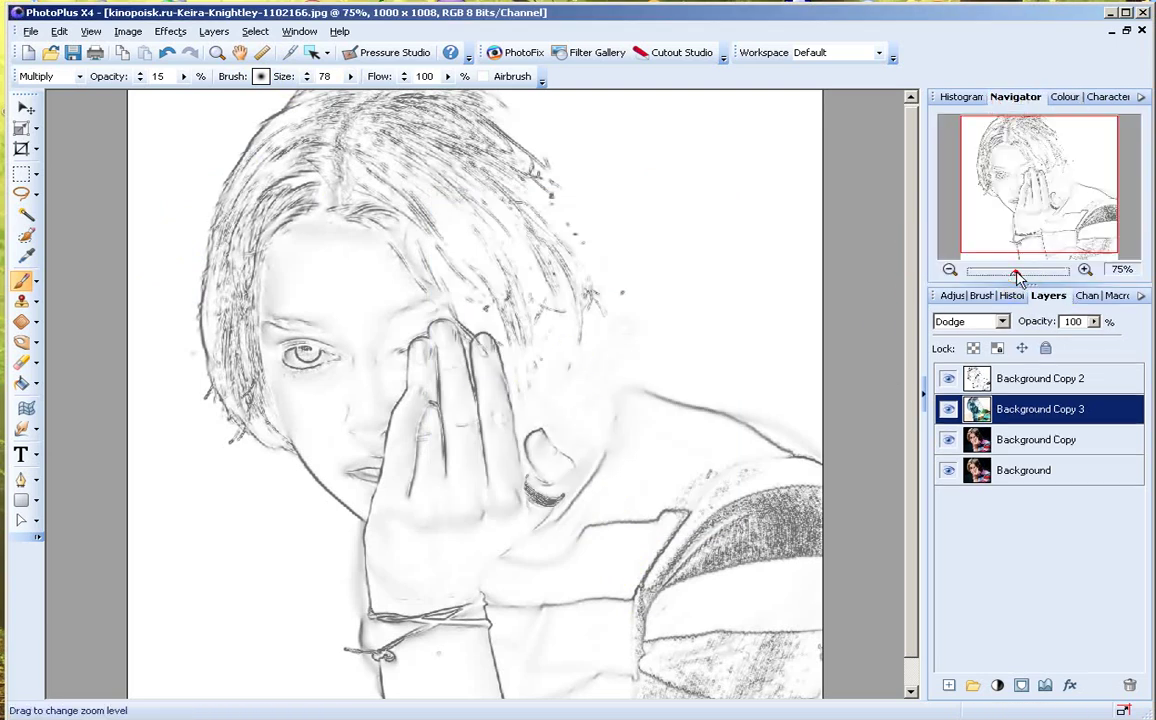
{"action": "left_click_drag", "start_coordinate": [1015, 276], "coordinate": [1010, 274]}
{"action": "mouse_move", "coordinate": [259, 183]}
{"action": "left_mouse_down"}
{"action": "mouse_move", "coordinate": [332, 188]}
{"action": "mouse_move", "coordinate": [381, 162]}
{"action": "mouse_move", "coordinate": [403, 170]}
{"action": "mouse_move", "coordinate": [410, 192]}
{"action": "mouse_move", "coordinate": [547, 164]}
{"action": "mouse_move", "coordinate": [574, 178]}
{"action": "mouse_move", "coordinate": [640, 175]}
{"action": "mouse_move", "coordinate": [639, 190]}
{"action": "mouse_move", "coordinate": [749, 186]}
{"action": "mouse_move", "coordinate": [663, 209]}
{"action": "mouse_move", "coordinate": [357, 200]}
{"action": "mouse_move", "coordinate": [238, 238]}
{"action": "mouse_move", "coordinate": [314, 210]}
{"action": "mouse_move", "coordinate": [426, 210]}
{"action": "mouse_move", "coordinate": [543, 241]}
{"action": "mouse_move", "coordinate": [700, 233]}
{"action": "mouse_move", "coordinate": [699, 245]}
{"action": "mouse_move", "coordinate": [627, 226]}
{"action": "left_mouse_up"}
{"action": "mouse_move", "coordinate": [258, 235]}
{"action": "left_mouse_down"}
{"action": "mouse_move", "coordinate": [316, 243]}
{"action": "mouse_move", "coordinate": [285, 210]}
{"action": "mouse_move", "coordinate": [455, 220]}
{"action": "mouse_move", "coordinate": [530, 254]}
{"action": "mouse_move", "coordinate": [705, 245]}
{"action": "mouse_move", "coordinate": [690, 255]}
{"action": "left_mouse_up"}
{"action": "mouse_move", "coordinate": [243, 305]}
{"action": "left_mouse_down"}
{"action": "mouse_move", "coordinate": [365, 262]}
{"action": "mouse_move", "coordinate": [455, 258]}
{"action": "mouse_move", "coordinate": [525, 262]}
{"action": "mouse_move", "coordinate": [676, 306]}
{"action": "left_mouse_up"}
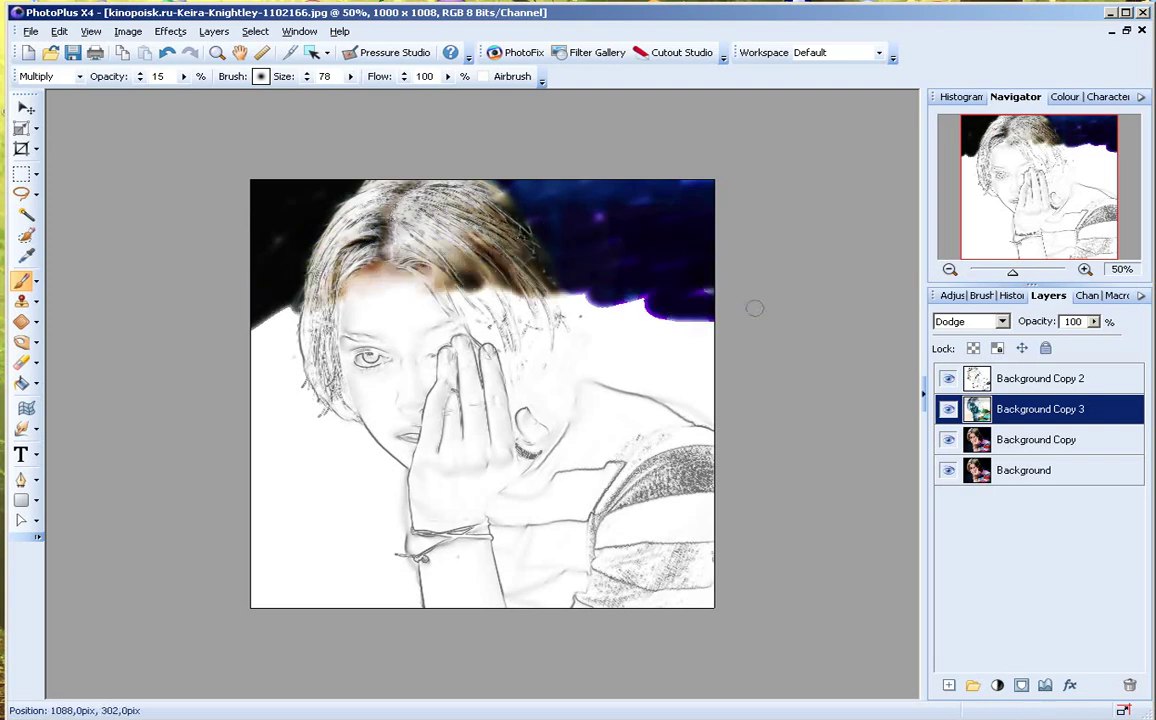
{"action": "mouse_move", "coordinate": [254, 328]}
{"action": "left_mouse_down"}
{"action": "mouse_move", "coordinate": [500, 282]}
{"action": "mouse_move", "coordinate": [645, 295]}
{"action": "mouse_move", "coordinate": [620, 305]}
{"action": "mouse_move", "coordinate": [405, 292]}
{"action": "mouse_move", "coordinate": [243, 310]}
{"action": "mouse_move", "coordinate": [299, 323]}
{"action": "mouse_move", "coordinate": [546, 320]}
{"action": "mouse_move", "coordinate": [652, 277]}
{"action": "left_mouse_up"}
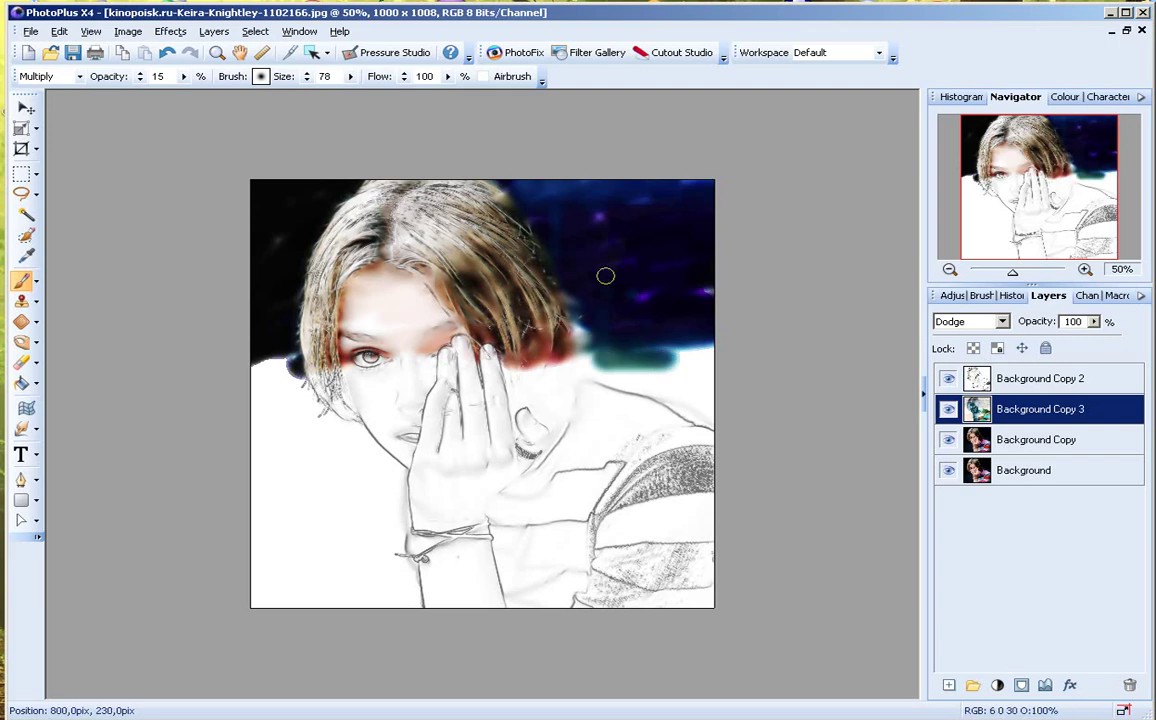
{"action": "mouse_move", "coordinate": [261, 365]}
{"action": "left_mouse_down"}
{"action": "mouse_move", "coordinate": [309, 403]}
{"action": "mouse_move", "coordinate": [460, 343]}
{"action": "mouse_move", "coordinate": [466, 382]}
{"action": "mouse_move", "coordinate": [620, 383]}
{"action": "left_mouse_up"}
{"action": "mouse_move", "coordinate": [306, 381]}
{"action": "left_mouse_down"}
{"action": "mouse_move", "coordinate": [254, 403]}
{"action": "mouse_move", "coordinate": [439, 367]}
{"action": "mouse_move", "coordinate": [395, 410]}
{"action": "mouse_move", "coordinate": [643, 371]}
{"action": "mouse_move", "coordinate": [681, 415]}
{"action": "mouse_move", "coordinate": [600, 365]}
{"action": "mouse_move", "coordinate": [603, 346]}
{"action": "mouse_move", "coordinate": [603, 401]}
{"action": "left_mouse_up"}
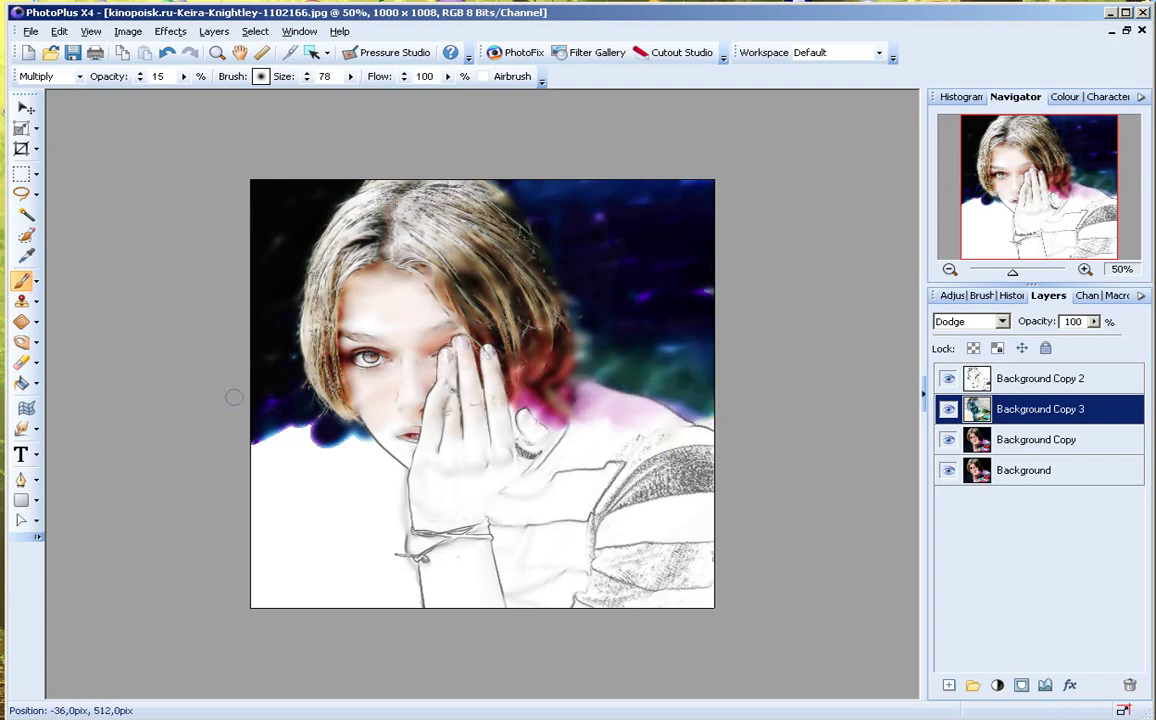
Brush black over the hand, sweater and lower backdrop of Background Copy 3, and even out the remaining light patches.
{"action": "mouse_move", "coordinate": [261, 448]}
{"action": "left_mouse_down"}
{"action": "mouse_move", "coordinate": [371, 391]}
{"action": "mouse_move", "coordinate": [360, 446]}
{"action": "mouse_move", "coordinate": [422, 476]}
{"action": "mouse_move", "coordinate": [517, 419]}
{"action": "mouse_move", "coordinate": [542, 454]}
{"action": "mouse_move", "coordinate": [597, 441]}
{"action": "mouse_move", "coordinate": [640, 457]}
{"action": "mouse_move", "coordinate": [730, 438]}
{"action": "left_mouse_up"}
{"action": "mouse_move", "coordinate": [254, 456]}
{"action": "left_mouse_down"}
{"action": "mouse_move", "coordinate": [341, 487]}
{"action": "mouse_move", "coordinate": [439, 490]}
{"action": "mouse_move", "coordinate": [254, 501]}
{"action": "mouse_move", "coordinate": [260, 488]}
{"action": "mouse_move", "coordinate": [303, 512]}
{"action": "mouse_move", "coordinate": [245, 555]}
{"action": "mouse_move", "coordinate": [341, 555]}
{"action": "mouse_move", "coordinate": [407, 575]}
{"action": "mouse_move", "coordinate": [477, 465]}
{"action": "mouse_move", "coordinate": [402, 540]}
{"action": "left_mouse_up"}
{"action": "mouse_move", "coordinate": [413, 592]}
{"action": "left_mouse_down"}
{"action": "mouse_move", "coordinate": [593, 569]}
{"action": "mouse_move", "coordinate": [720, 563]}
{"action": "mouse_move", "coordinate": [676, 630]}
{"action": "mouse_move", "coordinate": [608, 586]}
{"action": "mouse_move", "coordinate": [622, 426]}
{"action": "mouse_move", "coordinate": [549, 447]}
{"action": "mouse_move", "coordinate": [442, 503]}
{"action": "mouse_move", "coordinate": [556, 512]}
{"action": "mouse_move", "coordinate": [553, 465]}
{"action": "mouse_move", "coordinate": [512, 546]}
{"action": "mouse_move", "coordinate": [609, 554]}
{"action": "left_mouse_up"}
{"action": "mouse_move", "coordinate": [681, 511]}
{"action": "left_mouse_down"}
{"action": "mouse_move", "coordinate": [660, 466]}
{"action": "mouse_move", "coordinate": [676, 323]}
{"action": "mouse_move", "coordinate": [580, 268]}
{"action": "mouse_move", "coordinate": [591, 221]}
{"action": "left_mouse_up"}
{"action": "mouse_move", "coordinate": [599, 351]}
{"action": "left_mouse_down"}
{"action": "mouse_move", "coordinate": [568, 361]}
{"action": "mouse_move", "coordinate": [488, 300]}
{"action": "mouse_move", "coordinate": [557, 432]}
{"action": "mouse_move", "coordinate": [485, 534]}
{"action": "mouse_move", "coordinate": [428, 544]}
{"action": "mouse_move", "coordinate": [470, 601]}
{"action": "mouse_move", "coordinate": [540, 505]}
{"action": "mouse_move", "coordinate": [600, 535]}
{"action": "mouse_move", "coordinate": [640, 515]}
{"action": "mouse_move", "coordinate": [610, 372]}
{"action": "mouse_move", "coordinate": [456, 343]}
{"action": "left_mouse_up"}
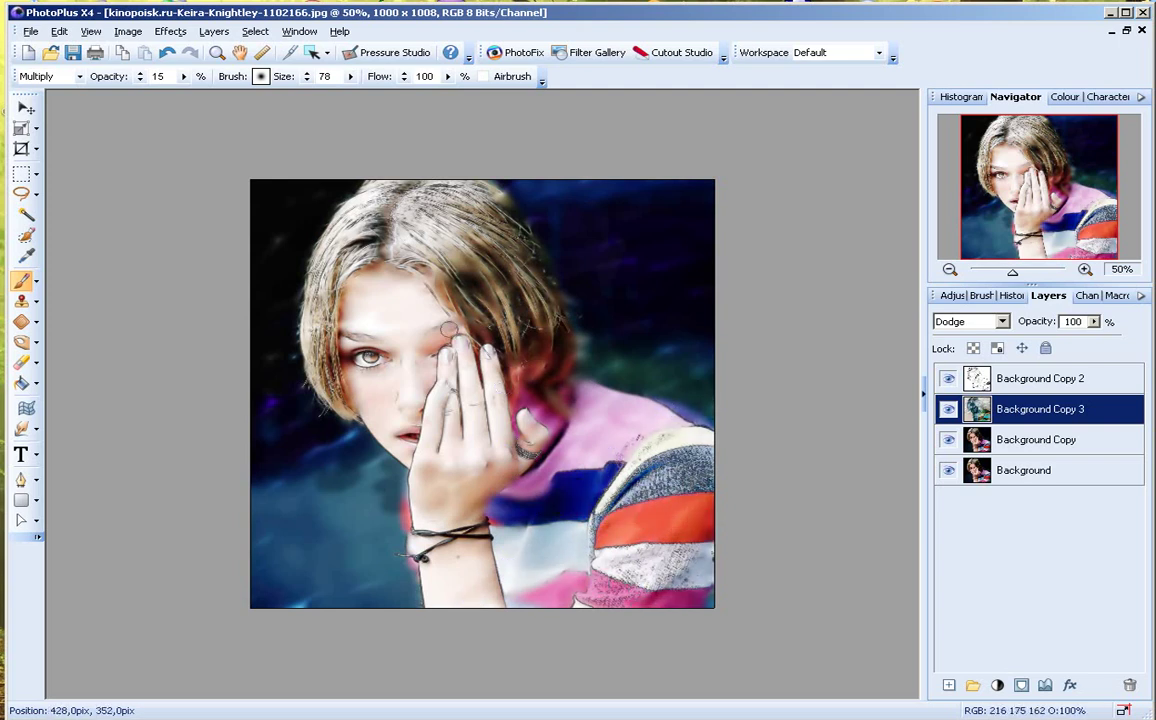
{"action": "mouse_move", "coordinate": [317, 231]}
{"action": "left_mouse_down"}
{"action": "mouse_move", "coordinate": [288, 300]}
{"action": "mouse_move", "coordinate": [315, 433]}
{"action": "mouse_move", "coordinate": [345, 440]}
{"action": "mouse_move", "coordinate": [392, 556]}
{"action": "mouse_move", "coordinate": [258, 588]}
{"action": "mouse_move", "coordinate": [317, 490]}
{"action": "mouse_move", "coordinate": [372, 495]}
{"action": "mouse_move", "coordinate": [383, 609]}
{"action": "left_mouse_up"}
{"action": "mouse_move", "coordinate": [270, 606]}
{"action": "left_mouse_down"}
{"action": "mouse_move", "coordinate": [320, 498]}
{"action": "mouse_move", "coordinate": [343, 552]}
{"action": "mouse_move", "coordinate": [413, 583]}
{"action": "left_mouse_up"}
{"action": "left_click_drag", "start_coordinate": [360, 479], "coordinate": [339, 580]}
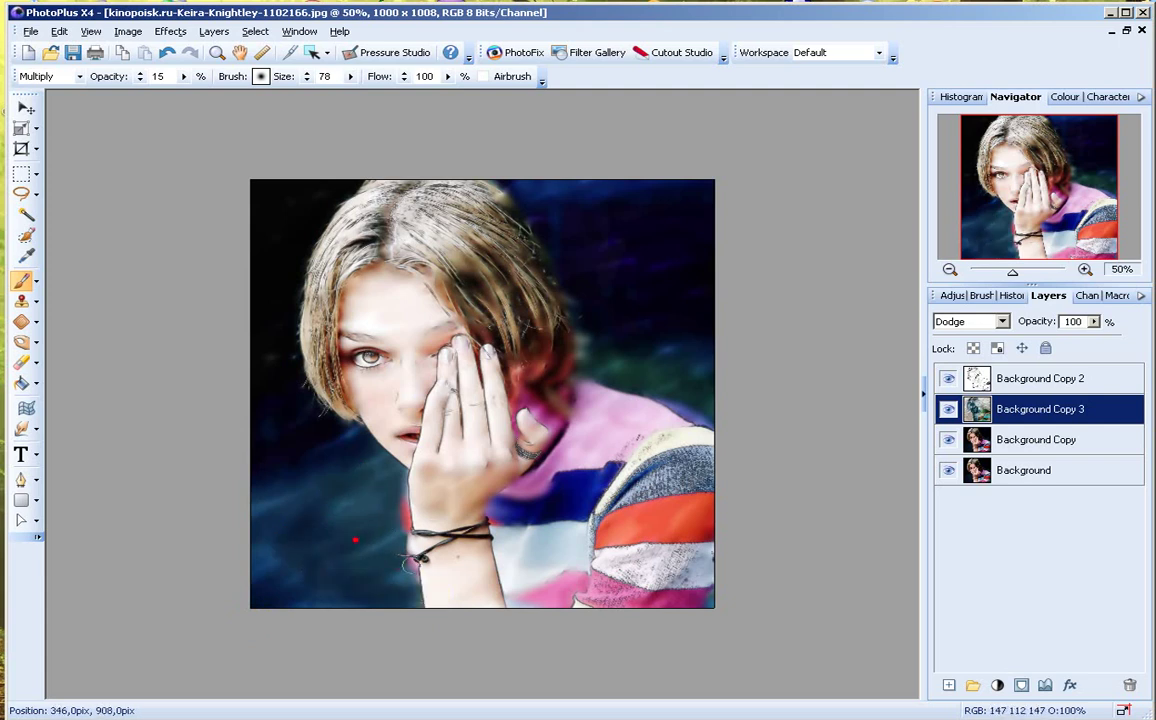
{"action": "left_click_drag", "start_coordinate": [485, 568], "coordinate": [472, 581]}
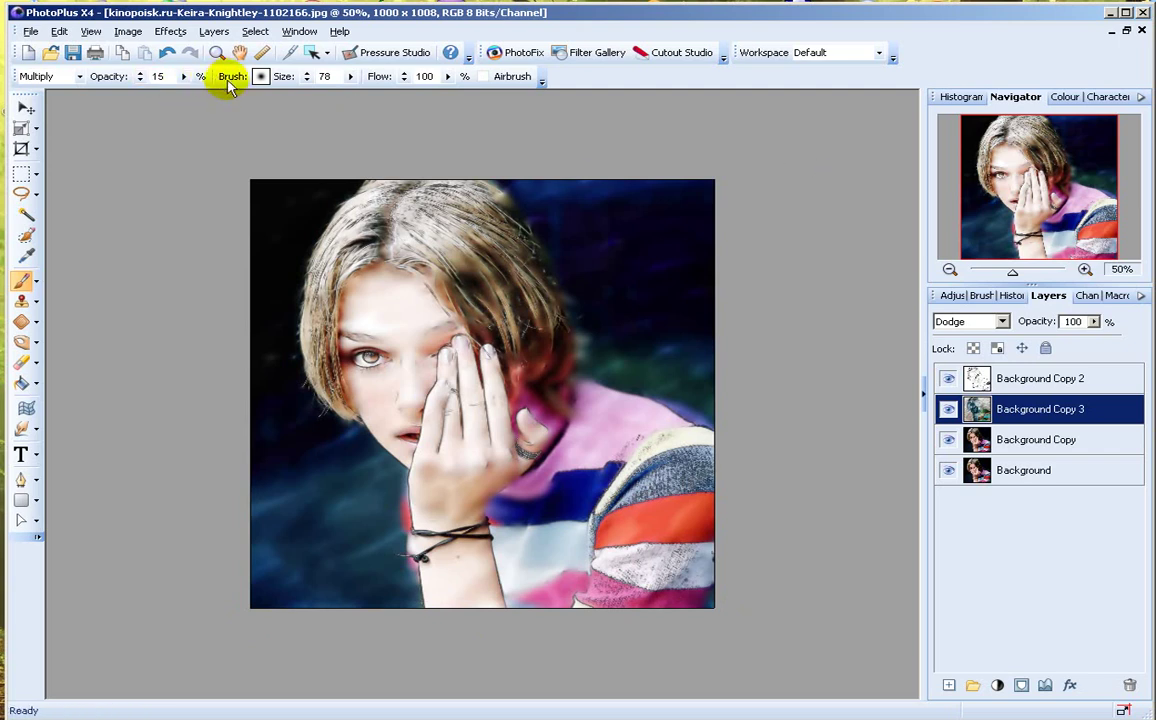
Set the brush opacity to 50% and paint over the hair, face and hand to deepen their tones.
{"action": "left_click", "coordinate": [184, 78]}
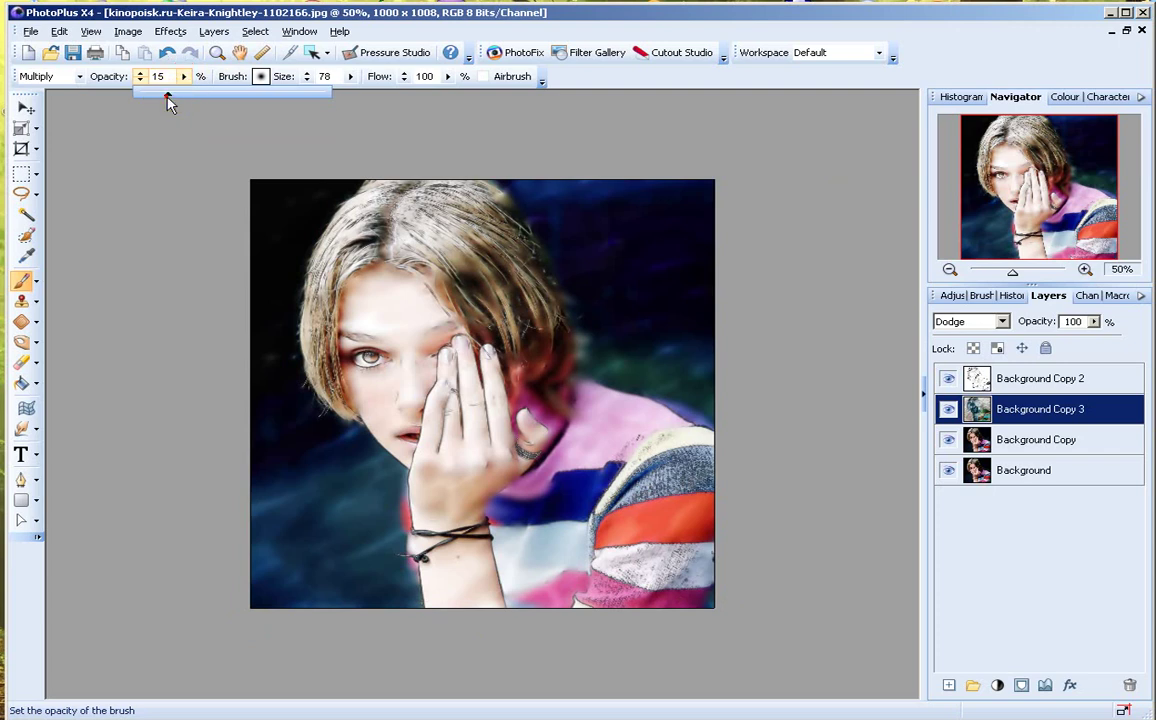
{"action": "left_click_drag", "start_coordinate": [182, 97], "coordinate": [217, 97]}
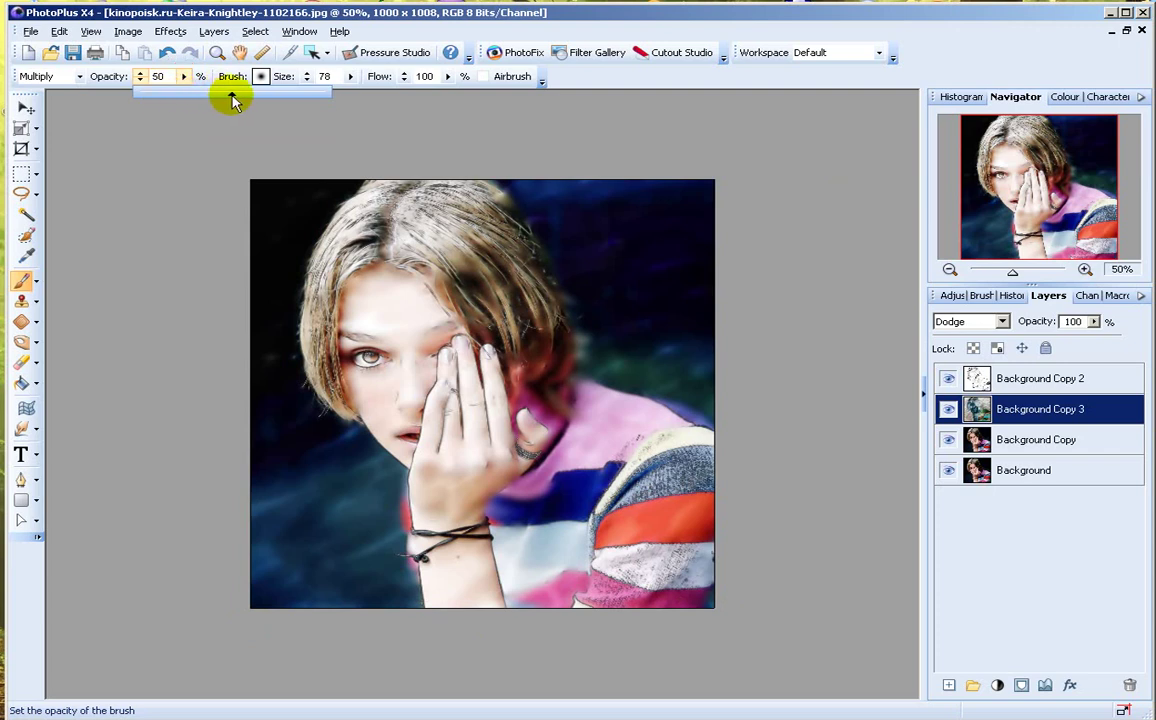
{"action": "left_click_drag", "start_coordinate": [232, 100], "coordinate": [232, 100]}
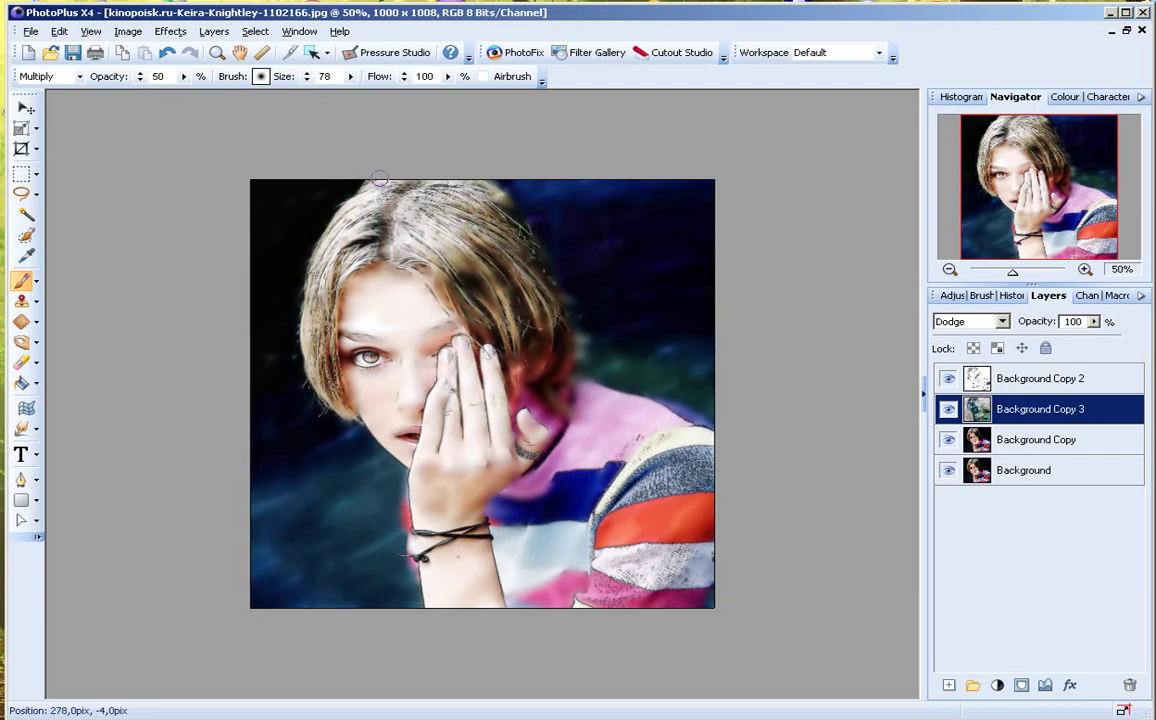
{"action": "mouse_move", "coordinate": [362, 190]}
{"action": "left_mouse_down"}
{"action": "mouse_move", "coordinate": [335, 178]}
{"action": "mouse_move", "coordinate": [345, 195]}
{"action": "mouse_move", "coordinate": [427, 206]}
{"action": "mouse_move", "coordinate": [368, 215]}
{"action": "mouse_move", "coordinate": [312, 198]}
{"action": "mouse_move", "coordinate": [312, 255]}
{"action": "mouse_move", "coordinate": [350, 328]}
{"action": "mouse_move", "coordinate": [400, 175]}
{"action": "mouse_move", "coordinate": [500, 178]}
{"action": "mouse_move", "coordinate": [430, 250]}
{"action": "mouse_move", "coordinate": [424, 310]}
{"action": "mouse_move", "coordinate": [423, 247]}
{"action": "left_mouse_up"}
{"action": "mouse_move", "coordinate": [310, 307]}
{"action": "left_mouse_down"}
{"action": "mouse_move", "coordinate": [282, 276]}
{"action": "mouse_move", "coordinate": [347, 310]}
{"action": "mouse_move", "coordinate": [425, 309]}
{"action": "mouse_move", "coordinate": [413, 321]}
{"action": "mouse_move", "coordinate": [419, 296]}
{"action": "left_mouse_up"}
{"action": "mouse_move", "coordinate": [430, 355]}
{"action": "left_mouse_down"}
{"action": "mouse_move", "coordinate": [376, 360]}
{"action": "mouse_move", "coordinate": [356, 316]}
{"action": "mouse_move", "coordinate": [332, 370]}
{"action": "mouse_move", "coordinate": [396, 414]}
{"action": "mouse_move", "coordinate": [388, 370]}
{"action": "mouse_move", "coordinate": [437, 360]}
{"action": "mouse_move", "coordinate": [505, 380]}
{"action": "left_mouse_up"}
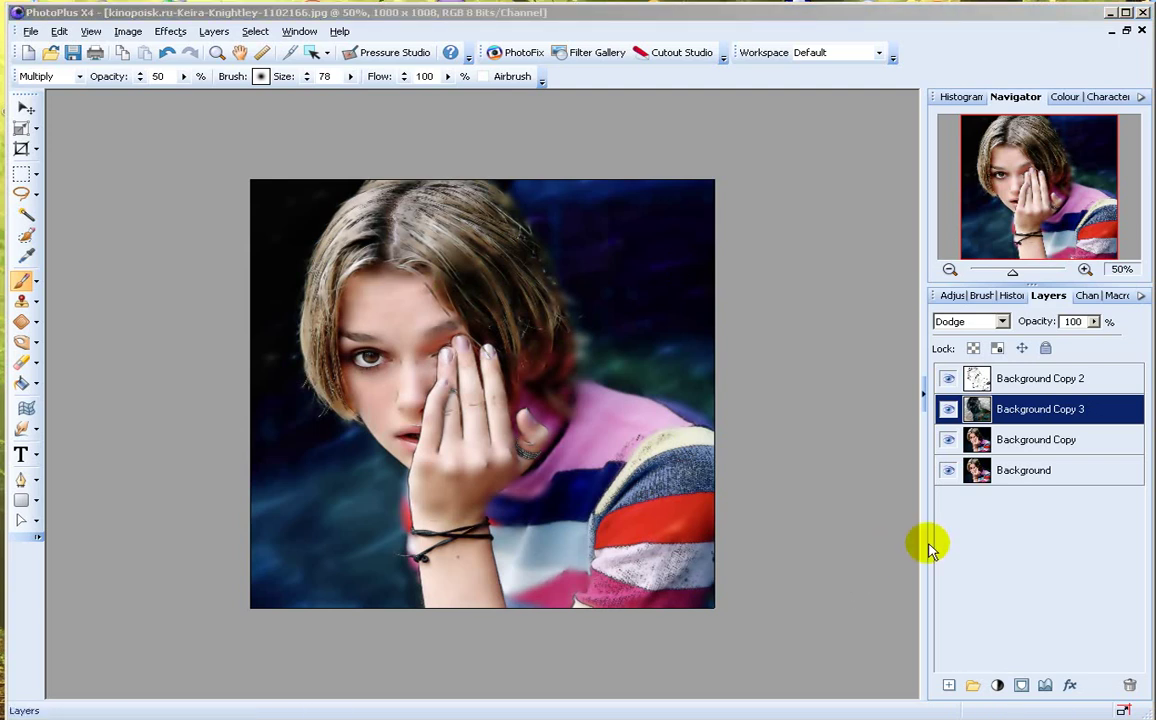
Duplicate the original Background layer and move the copy to the top of the layer stack.
{"action": "left_click", "coordinate": [965, 533]}
{"action": "left_click", "coordinate": [1081, 476]}
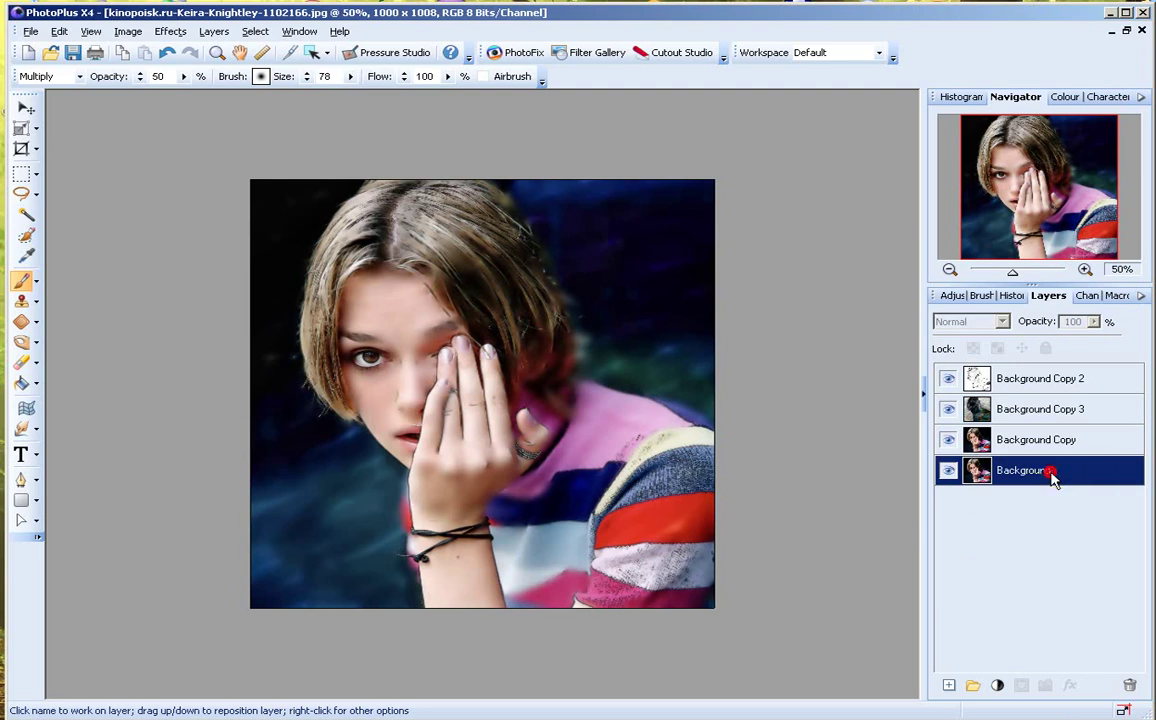
{"action": "right_click", "coordinate": [1052, 478]}
{"action": "left_click", "coordinate": [1052, 478]}
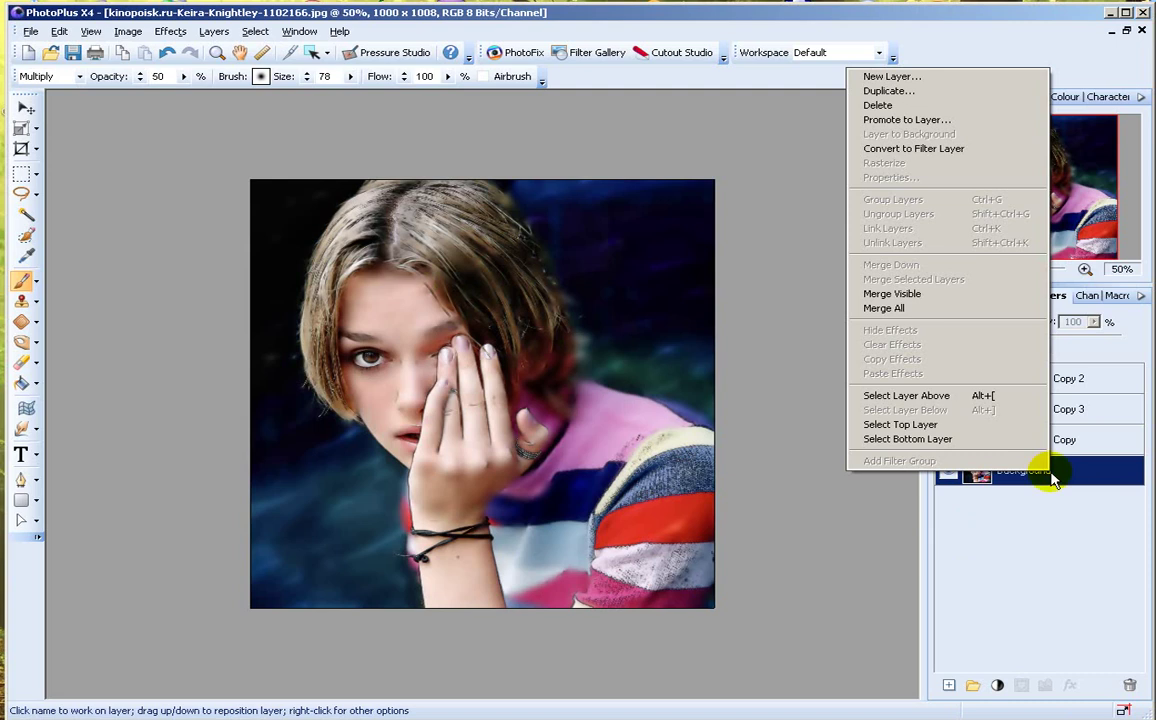
{"action": "left_click", "coordinate": [888, 91]}
{"action": "left_click", "coordinate": [722, 338]}
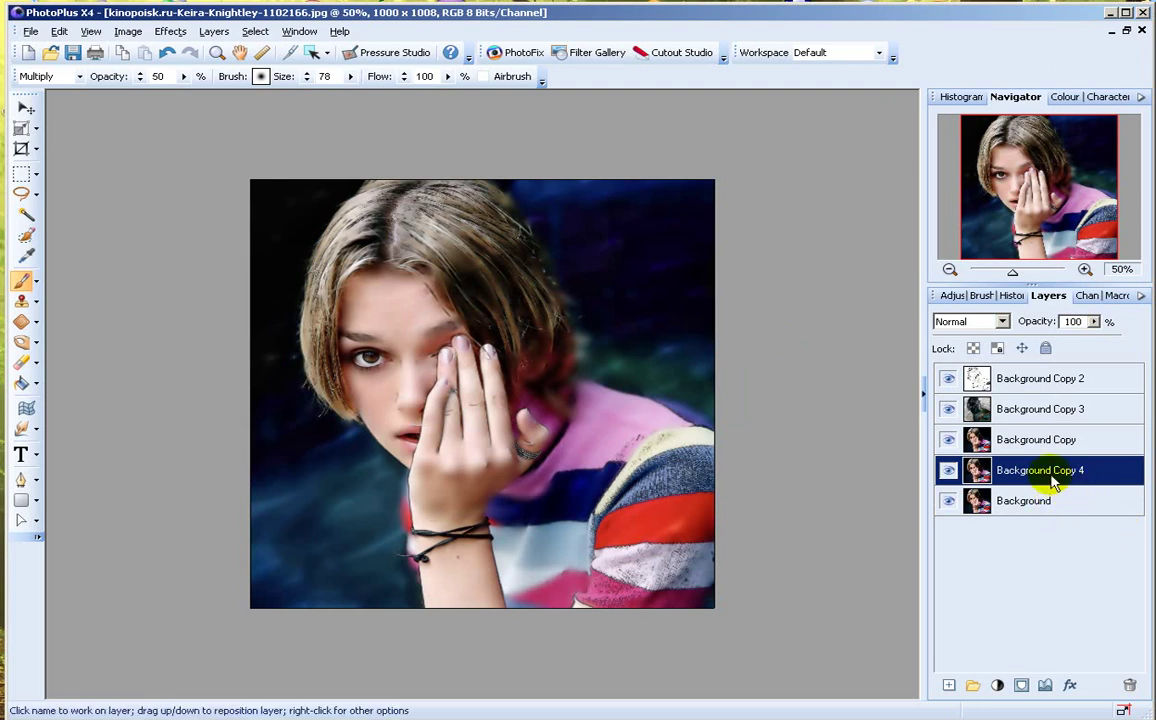
{"action": "left_click_drag", "start_coordinate": [1046, 478], "coordinate": [1046, 372]}
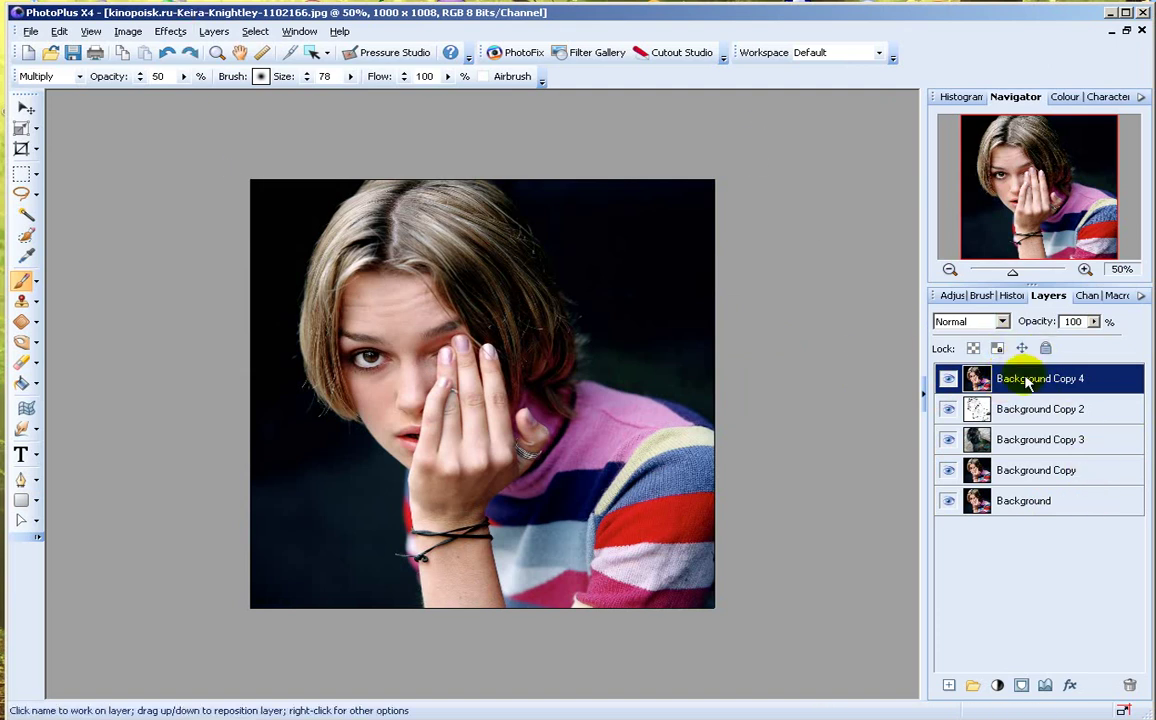
Apply the Paint and Ink filter to Background Copy 4 with ink level 3, paint detail 100 and brush size 6.
{"action": "left_click", "coordinate": [172, 33]}
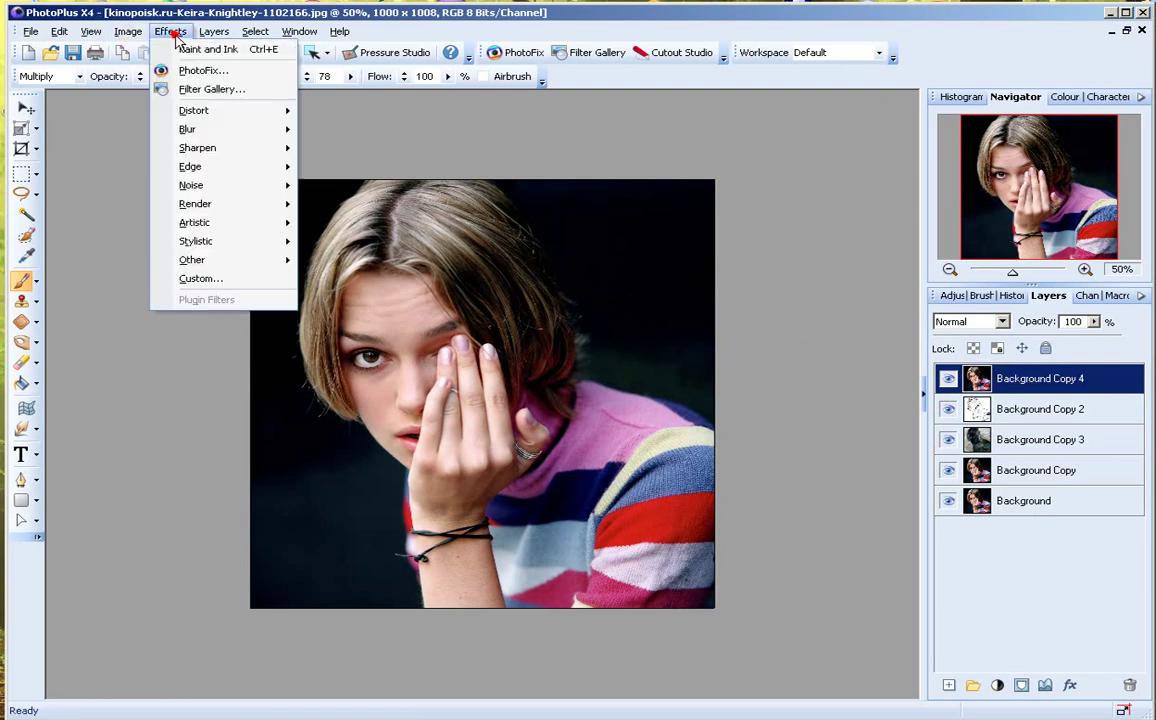
{"action": "left_click", "coordinate": [192, 89]}
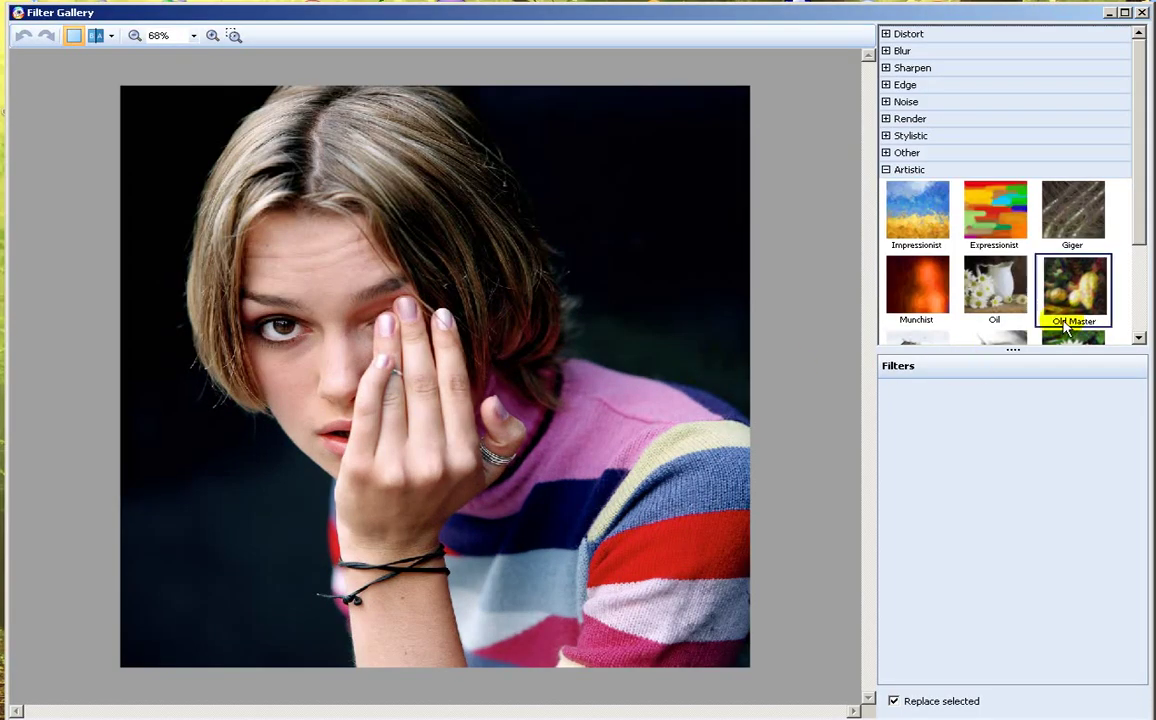
{"action": "left_click_drag", "start_coordinate": [1133, 230], "coordinate": [1135, 322]}
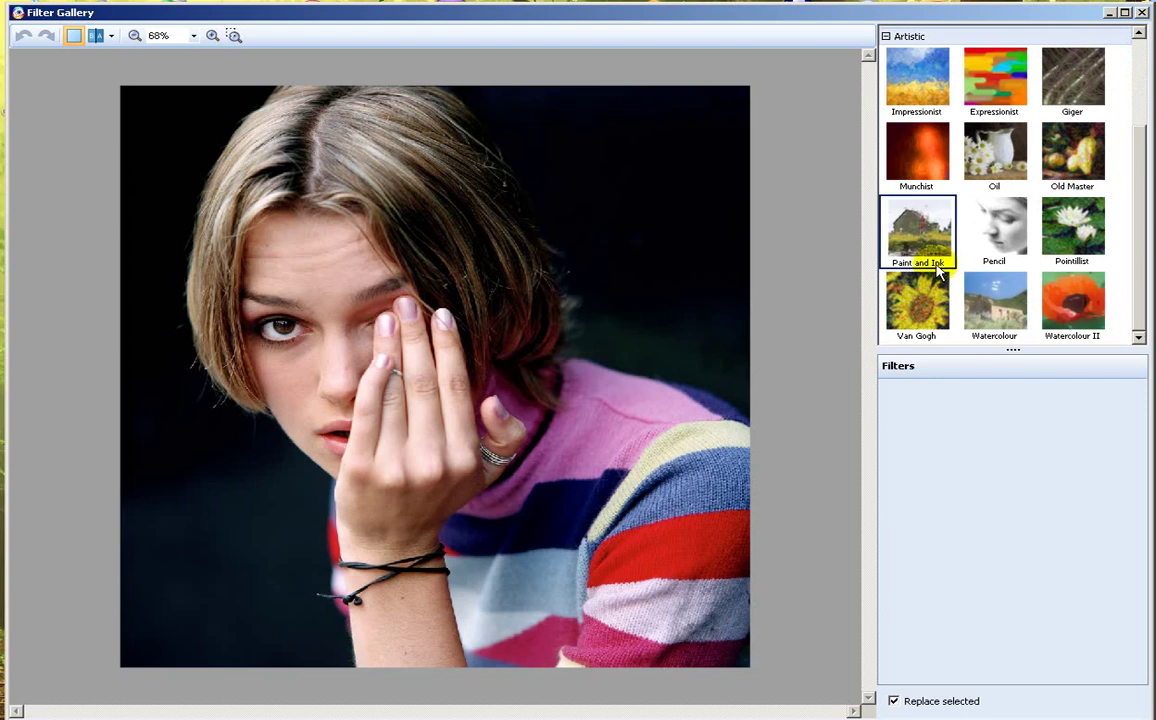
{"action": "left_click", "coordinate": [910, 240]}
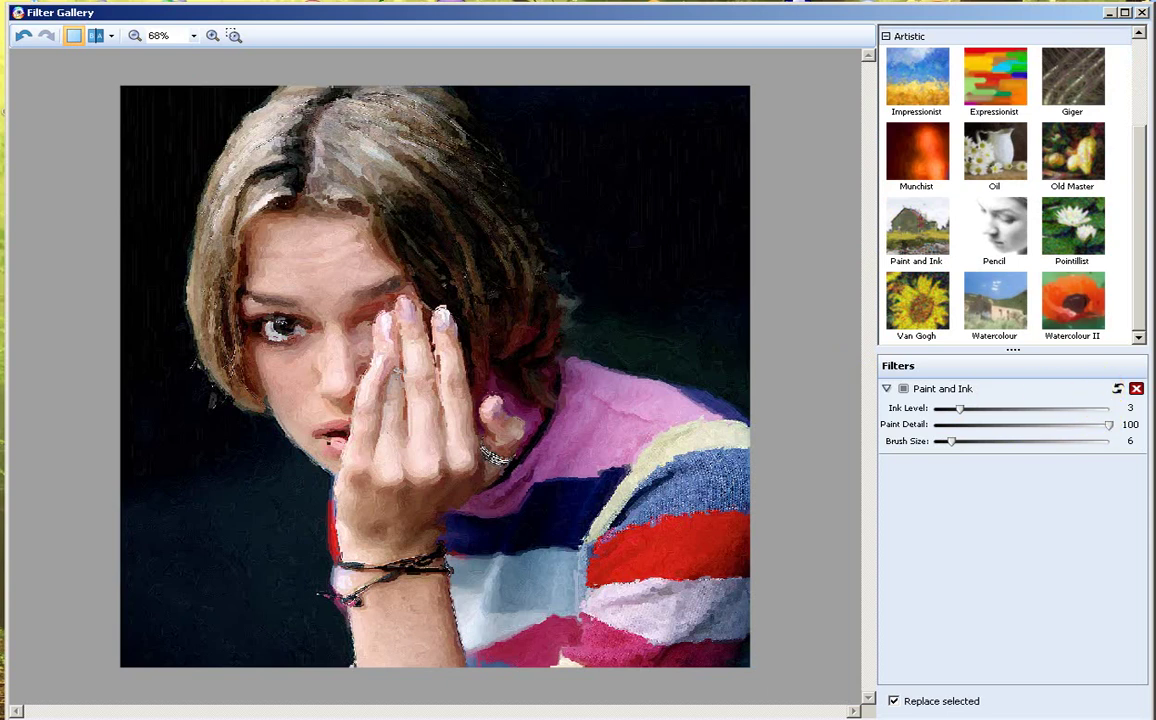
{"action": "key", "text": "Return"}
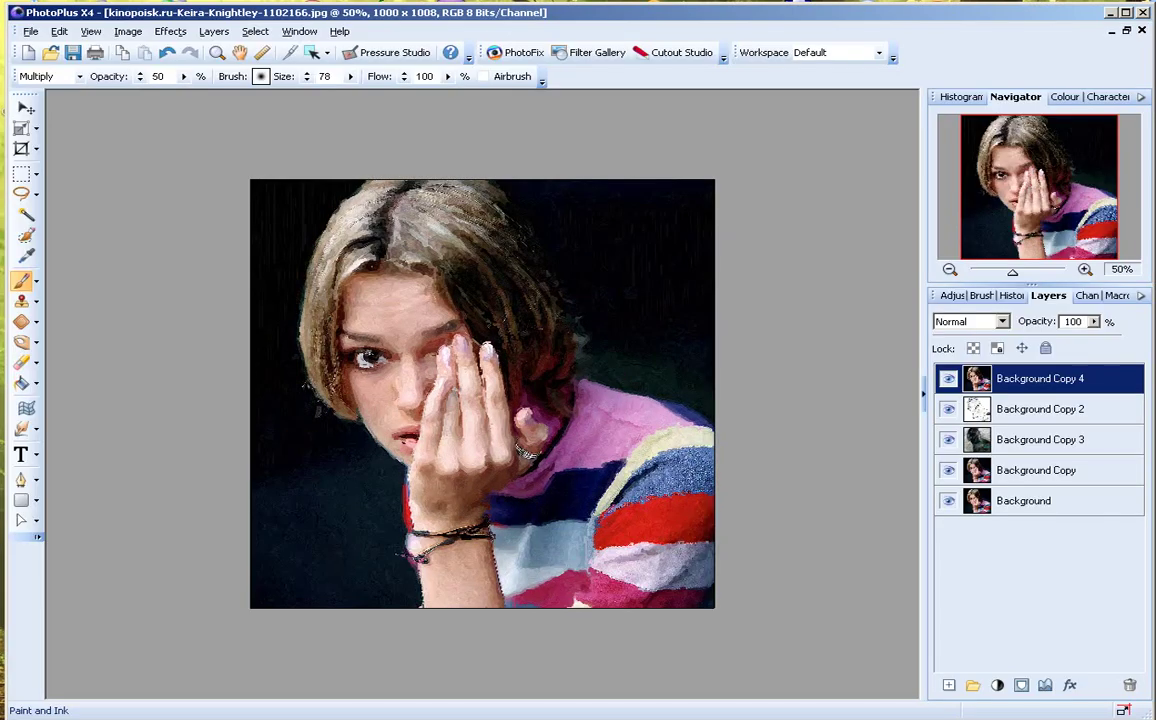
{"action": "left_click", "coordinate": [1032, 385]}
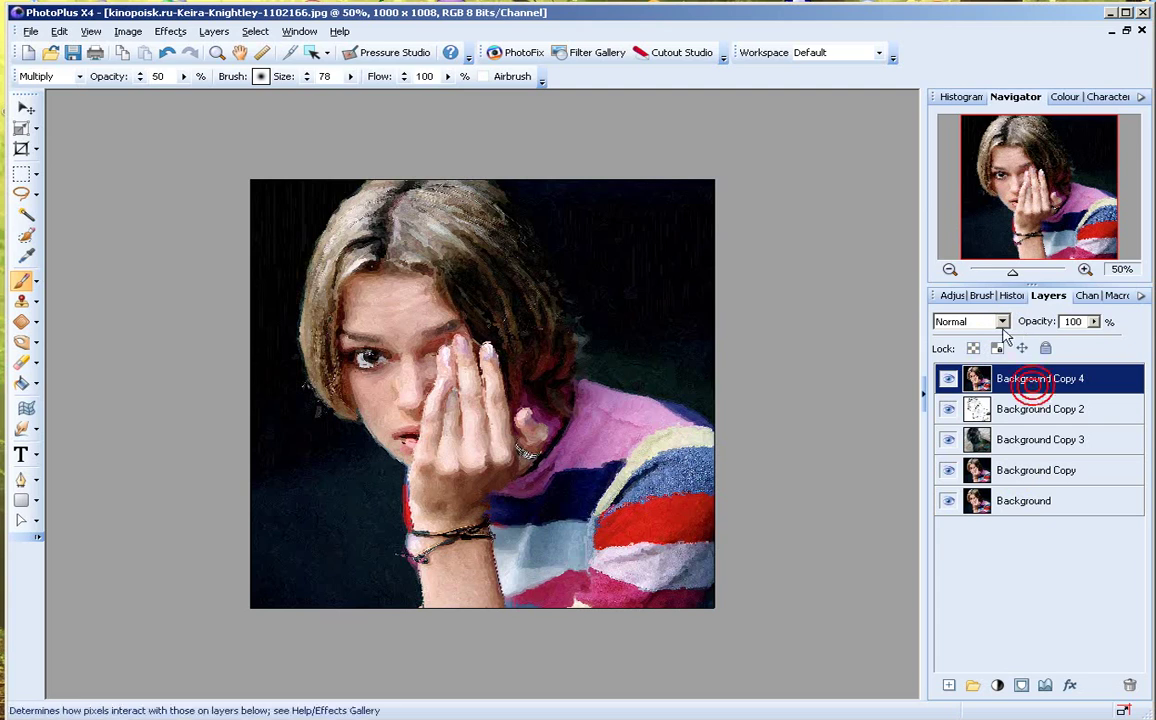
Change the blend mode of the Background Copy 4 layer to Lightness.
{"action": "left_click_drag", "start_coordinate": [1013, 271], "coordinate": [1017, 274]}
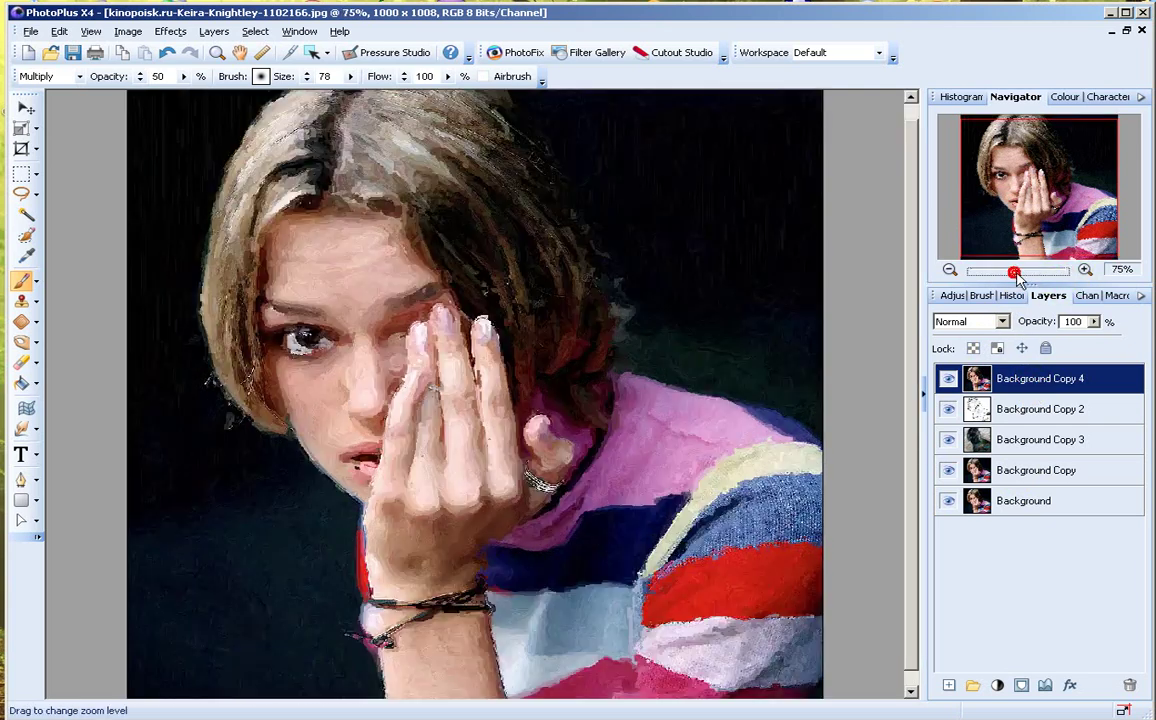
{"action": "left_click", "coordinate": [1001, 321]}
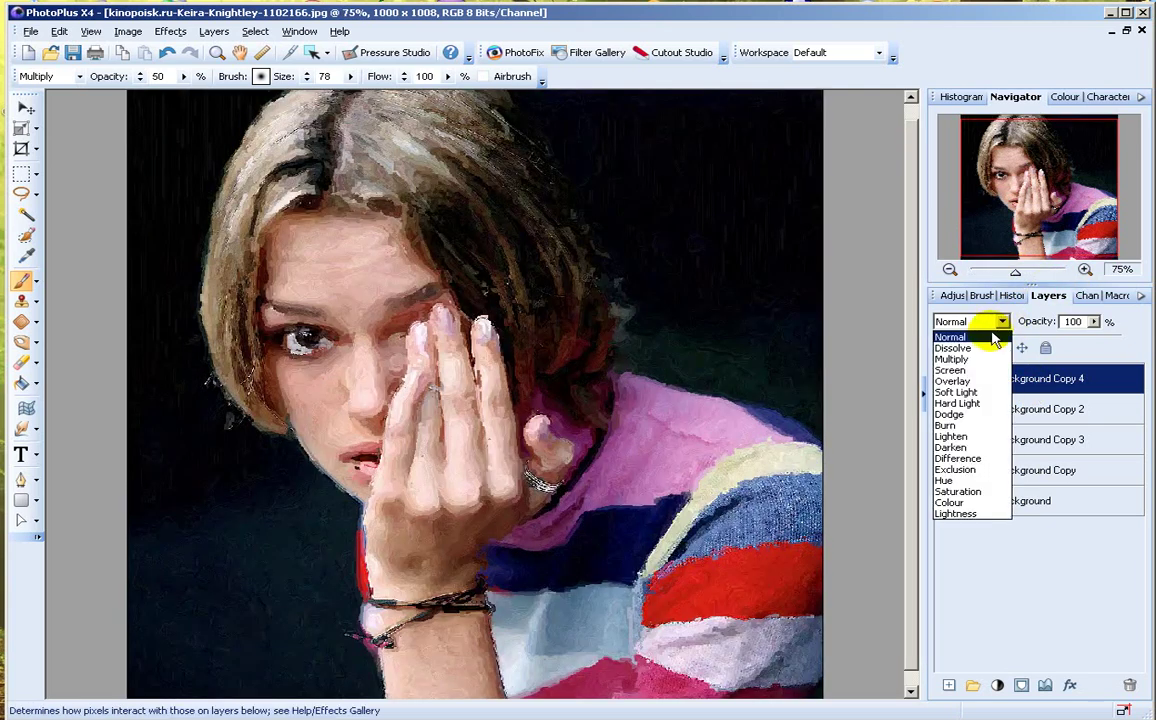
{"action": "left_click", "coordinate": [955, 513]}
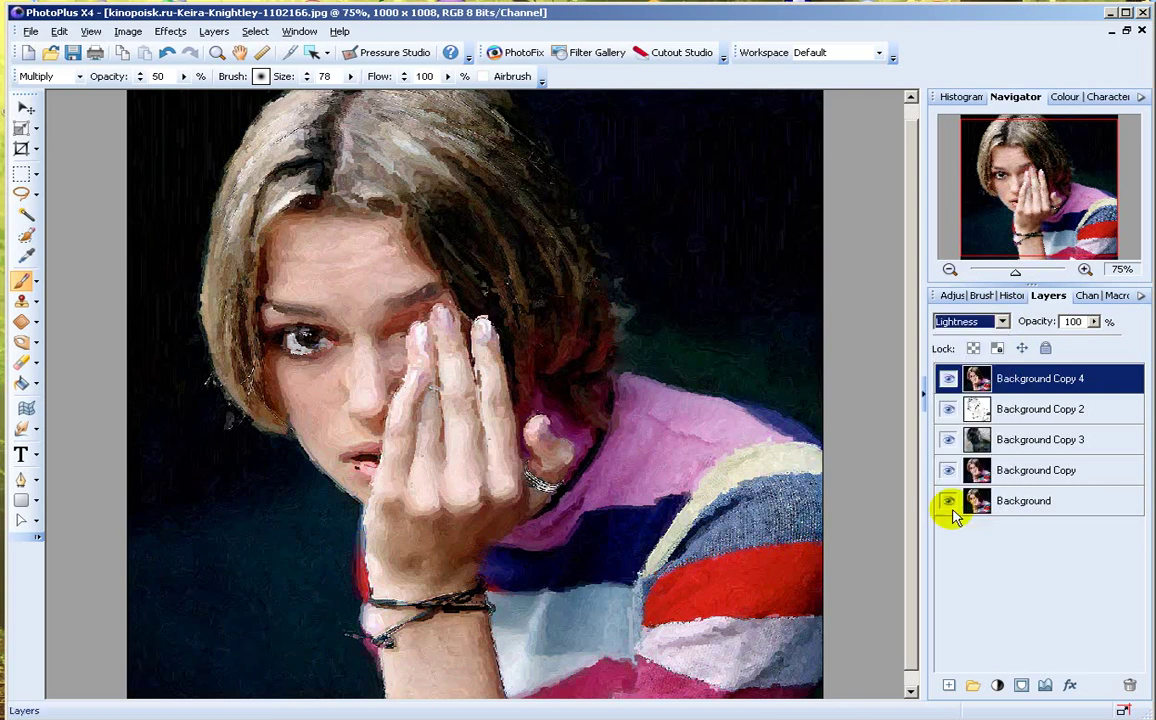
Lower the opacity of the Background Copy 4 layer to 56%.
{"action": "left_click", "coordinate": [1095, 321]}
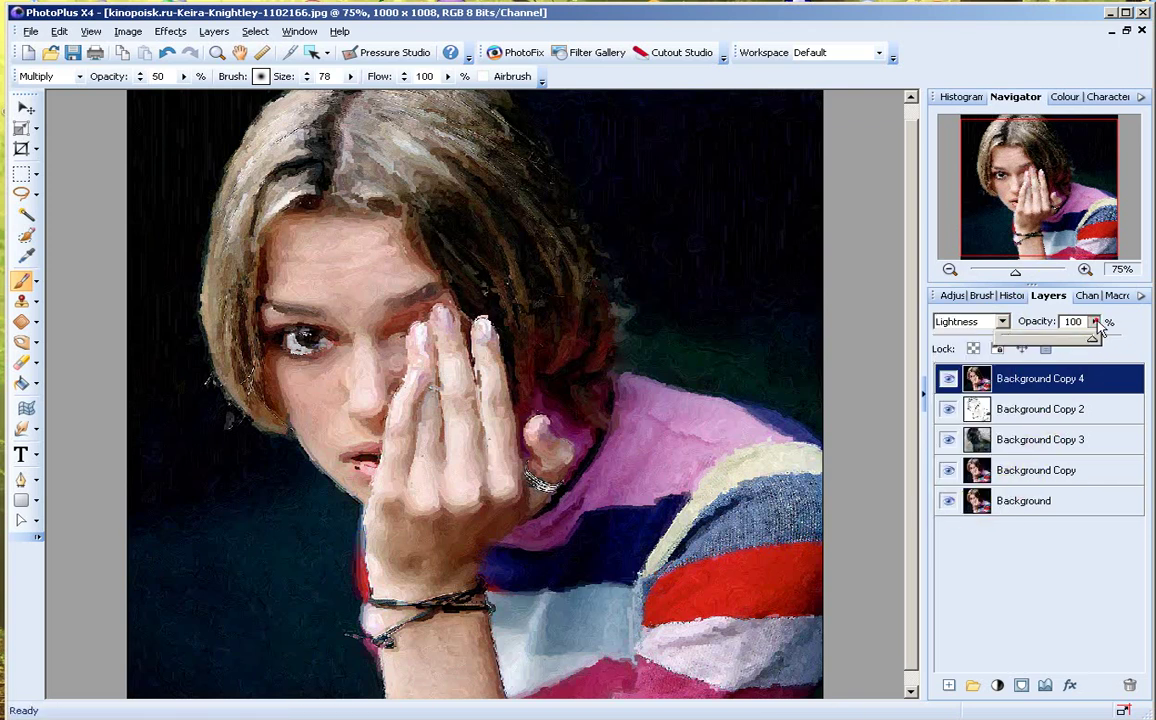
{"action": "left_click_drag", "start_coordinate": [1094, 338], "coordinate": [1068, 345]}
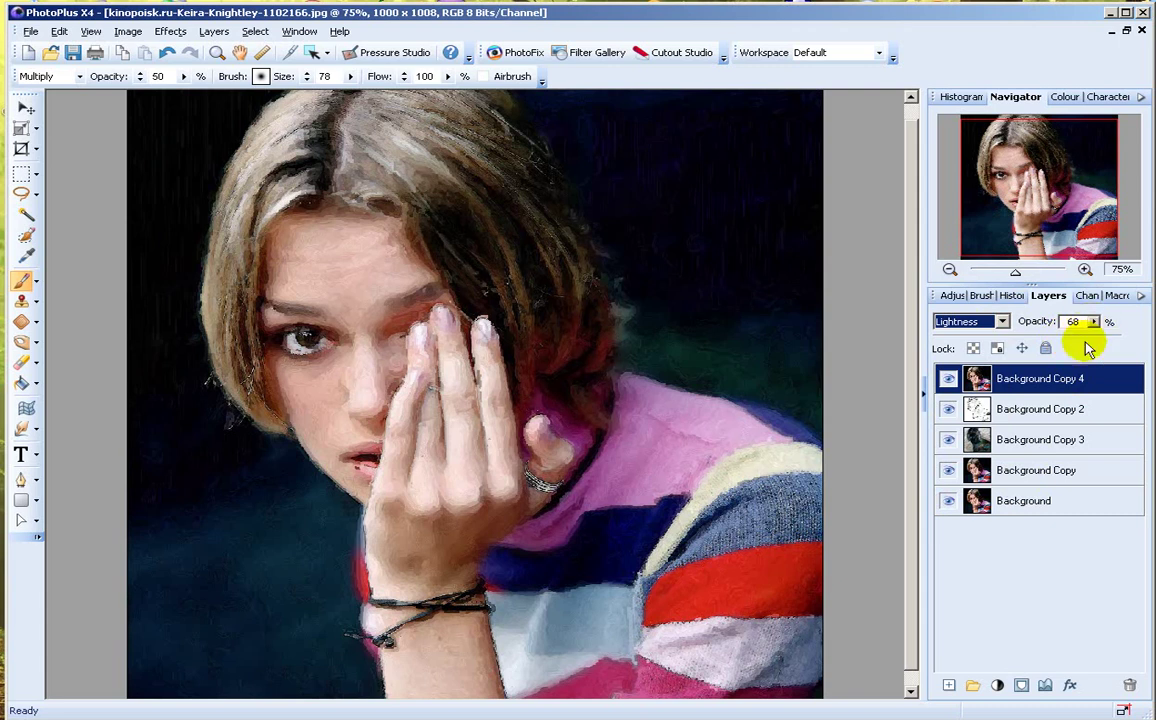
{"action": "left_click", "coordinate": [1094, 321]}
{"action": "left_click_drag", "start_coordinate": [1096, 343], "coordinate": [1085, 342]}
{"action": "left_click", "coordinate": [1094, 321]}
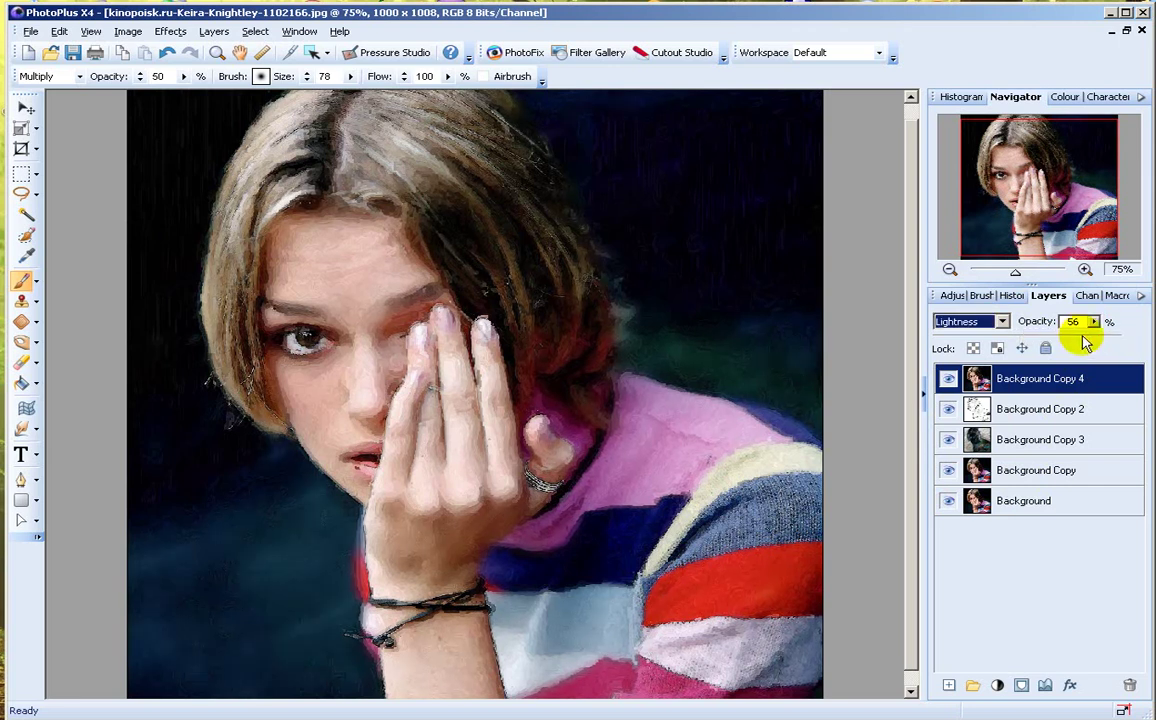
{"action": "left_click", "coordinate": [1094, 321]}
{"action": "left_click_drag", "start_coordinate": [1088, 342], "coordinate": [1104, 345]}
{"action": "left_click", "coordinate": [1094, 322]}
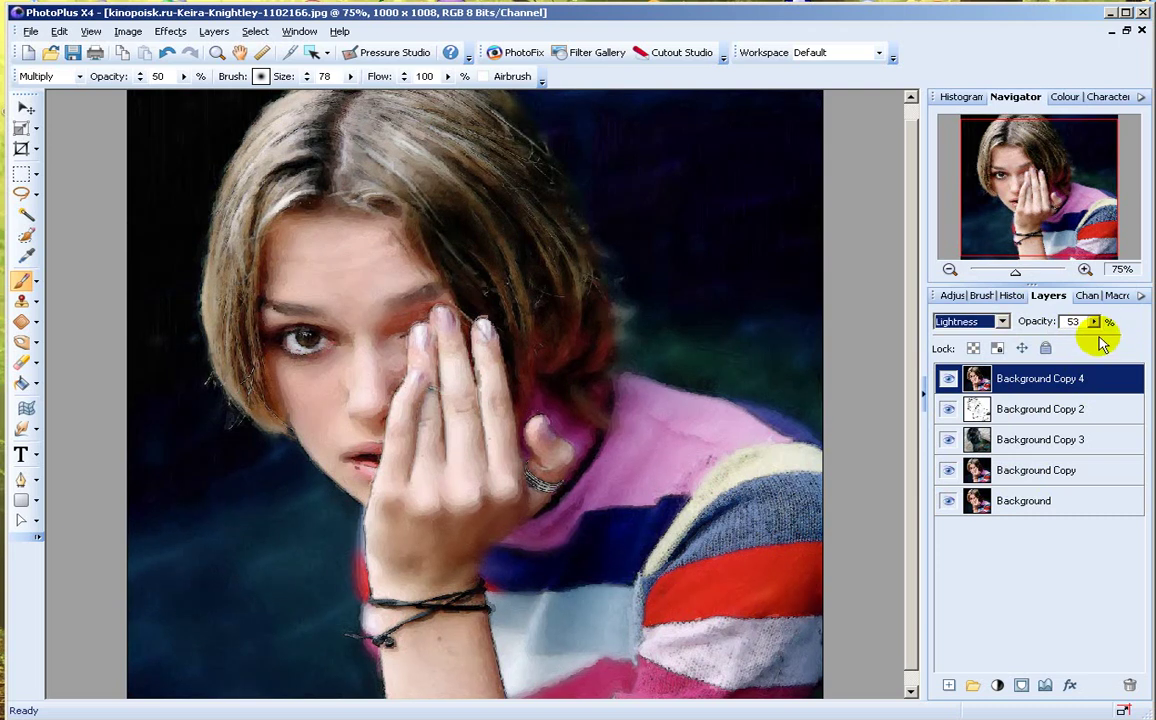
{"action": "left_click", "coordinate": [1094, 321]}
{"action": "left_click_drag", "start_coordinate": [1095, 335], "coordinate": [1102, 343]}
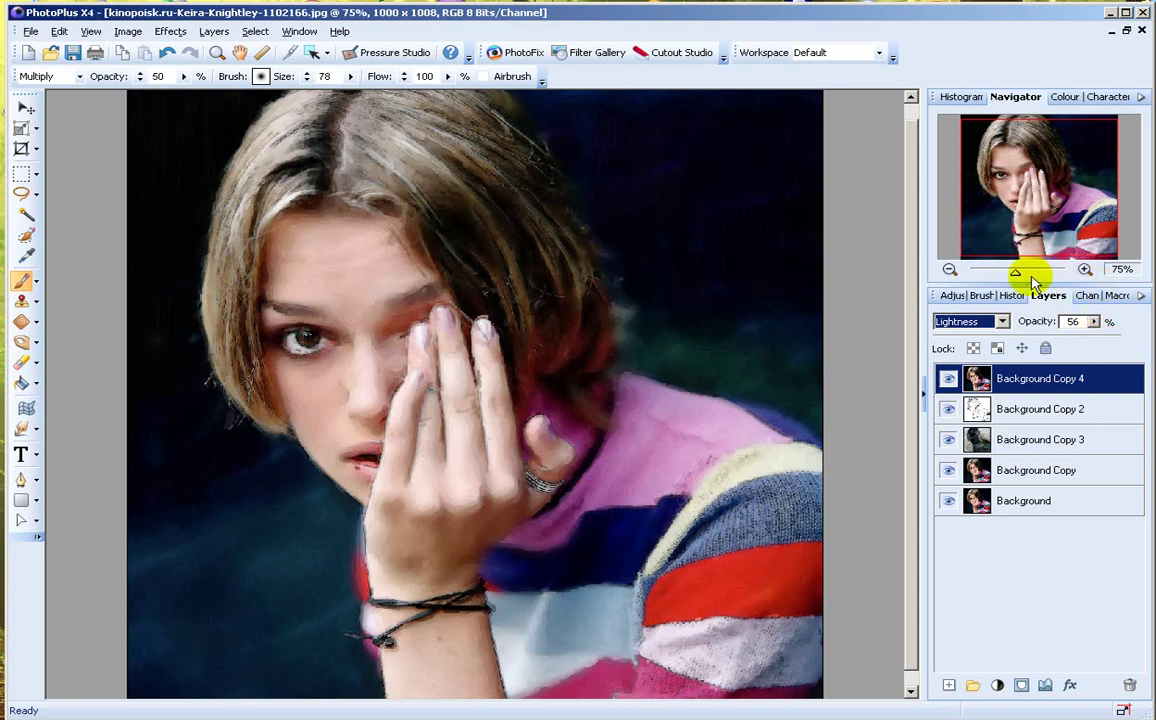
{"action": "left_click_drag", "start_coordinate": [1016, 273], "coordinate": [1016, 272]}
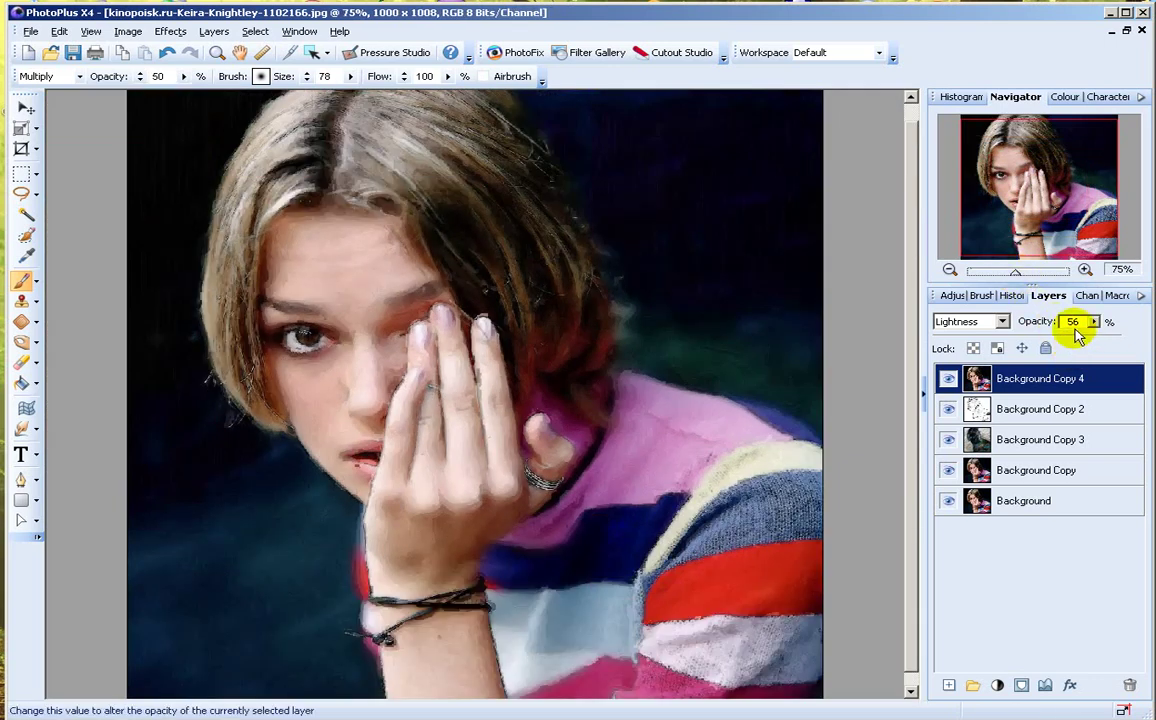
Select the Background Copy 2 layer and set its opacity to 69%.
{"action": "left_click", "coordinate": [1008, 409]}
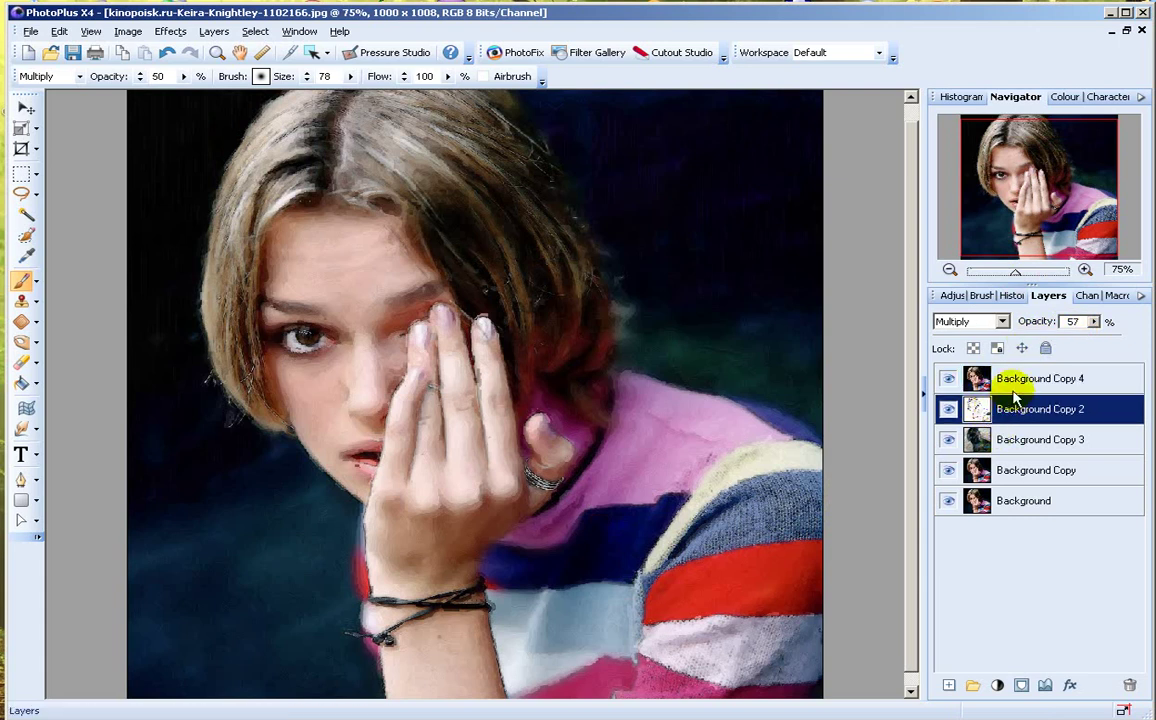
{"action": "left_click", "coordinate": [1018, 385]}
{"action": "left_click", "coordinate": [1022, 406]}
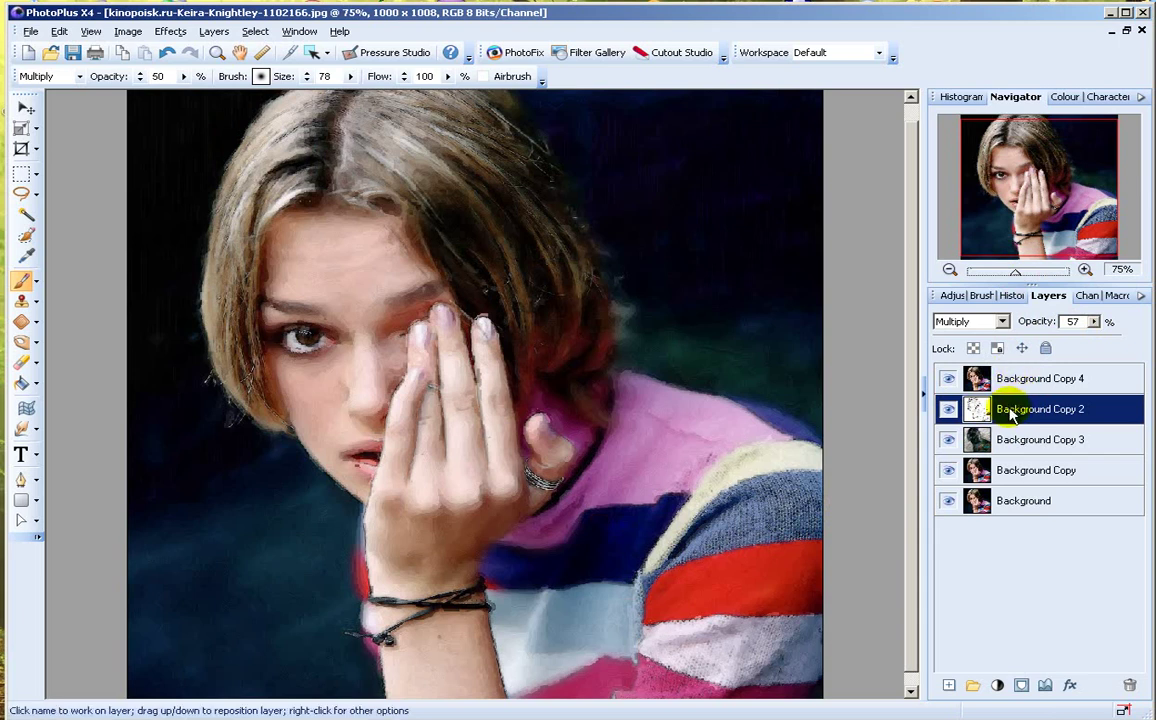
{"action": "left_click", "coordinate": [1094, 321]}
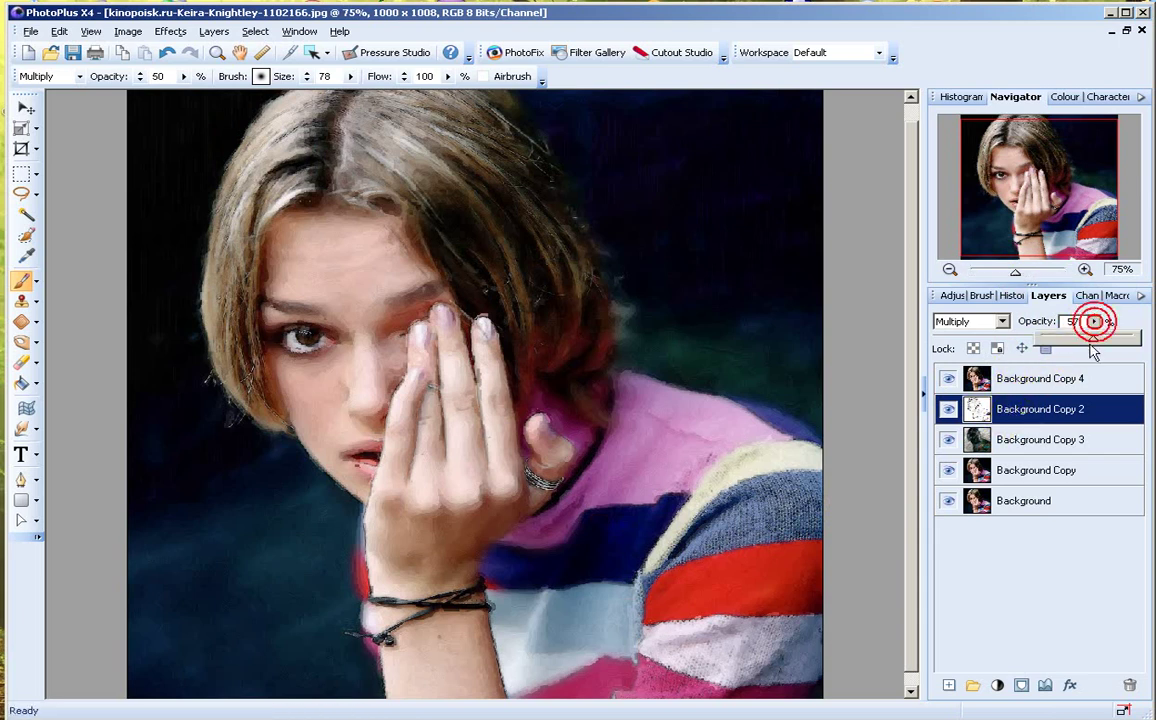
{"action": "left_click_drag", "start_coordinate": [1094, 347], "coordinate": [1113, 345]}
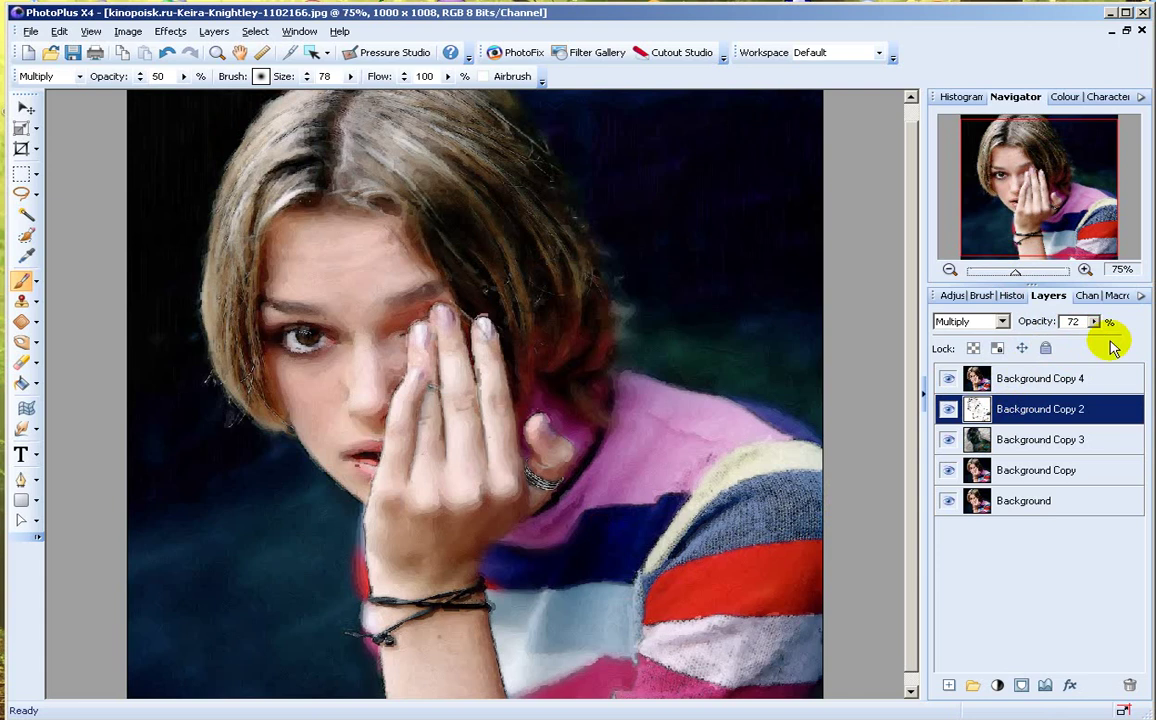
{"action": "left_click", "coordinate": [1094, 321]}
{"action": "left_click_drag", "start_coordinate": [1102, 343], "coordinate": [1057, 343]}
{"action": "left_click", "coordinate": [1094, 321]}
{"action": "left_click", "coordinate": [1094, 321]}
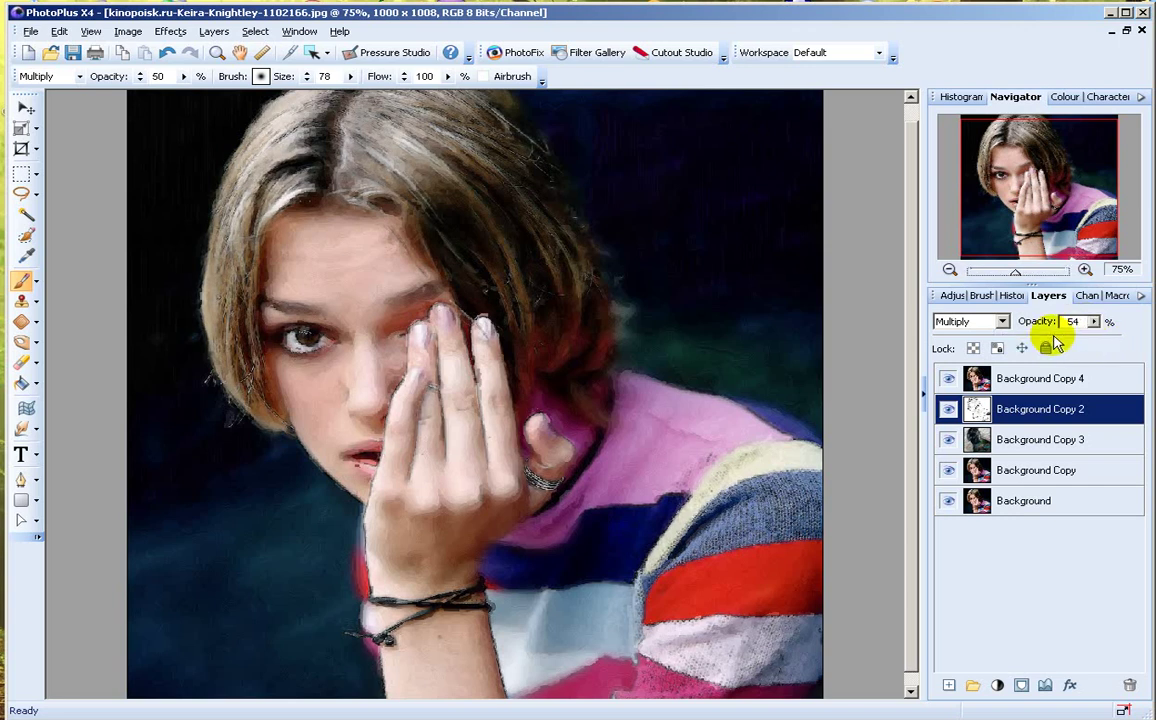
{"action": "left_click", "coordinate": [1094, 321]}
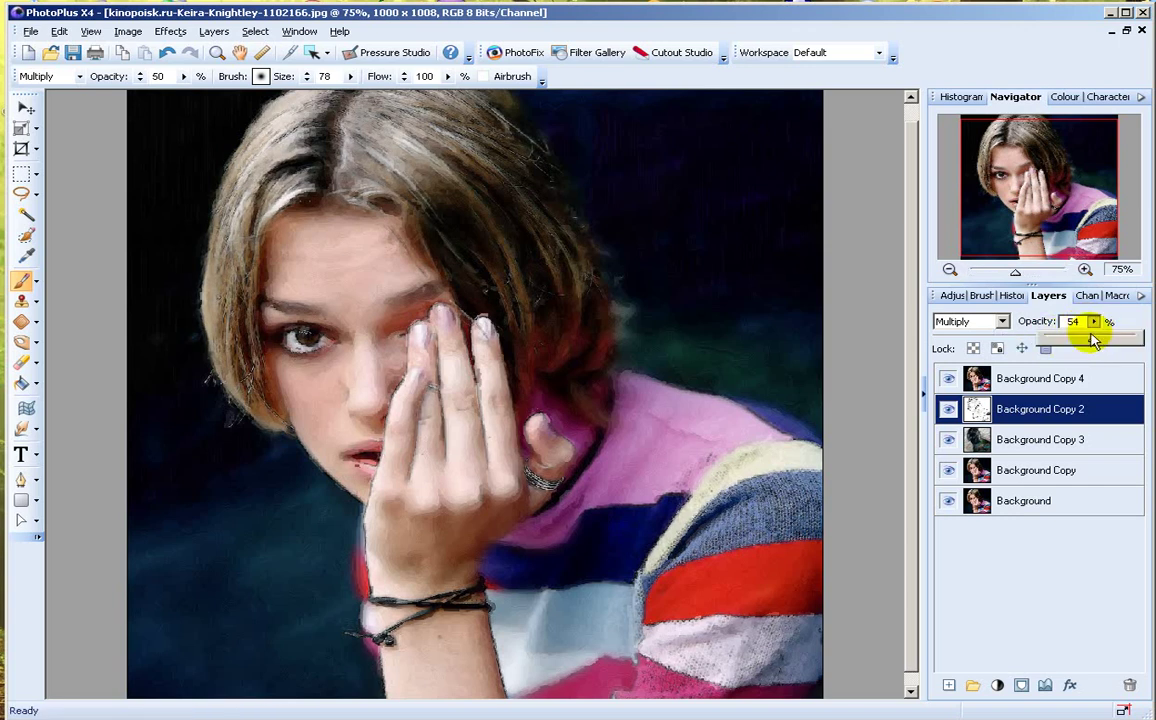
{"action": "left_click_drag", "start_coordinate": [1110, 342], "coordinate": [1099, 338]}
{"action": "left_click", "coordinate": [1094, 321]}
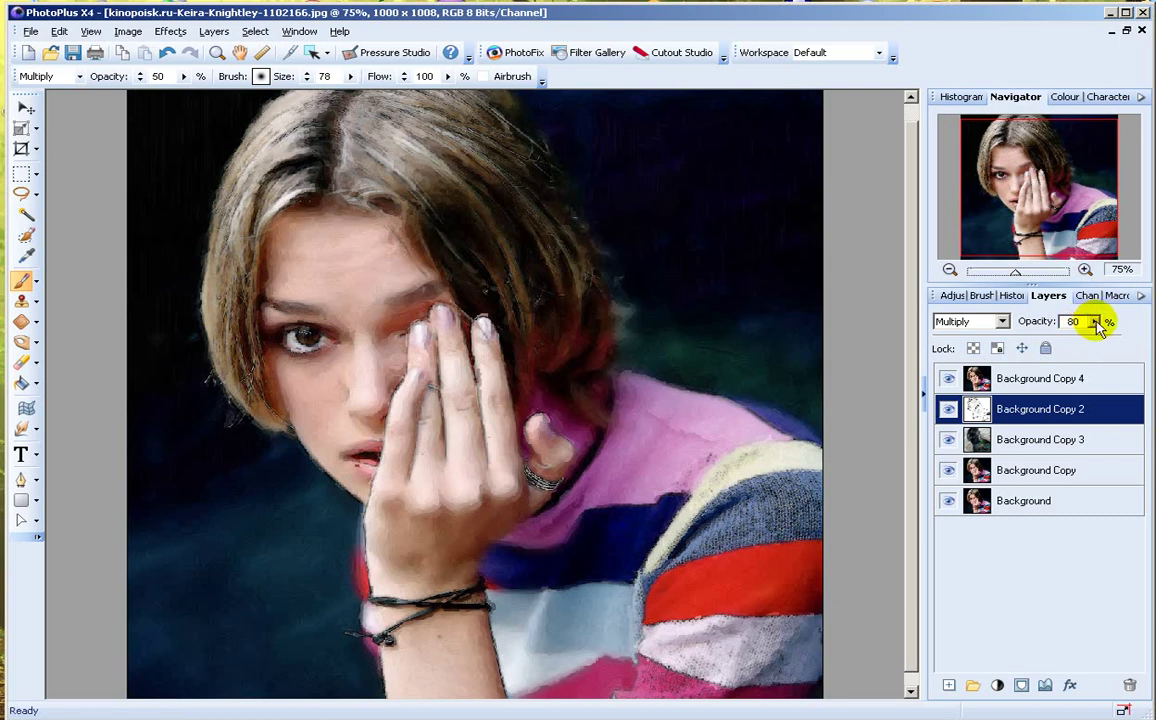
{"action": "left_click", "coordinate": [1094, 321]}
{"action": "left_click_drag", "start_coordinate": [1092, 322], "coordinate": [1088, 343]}
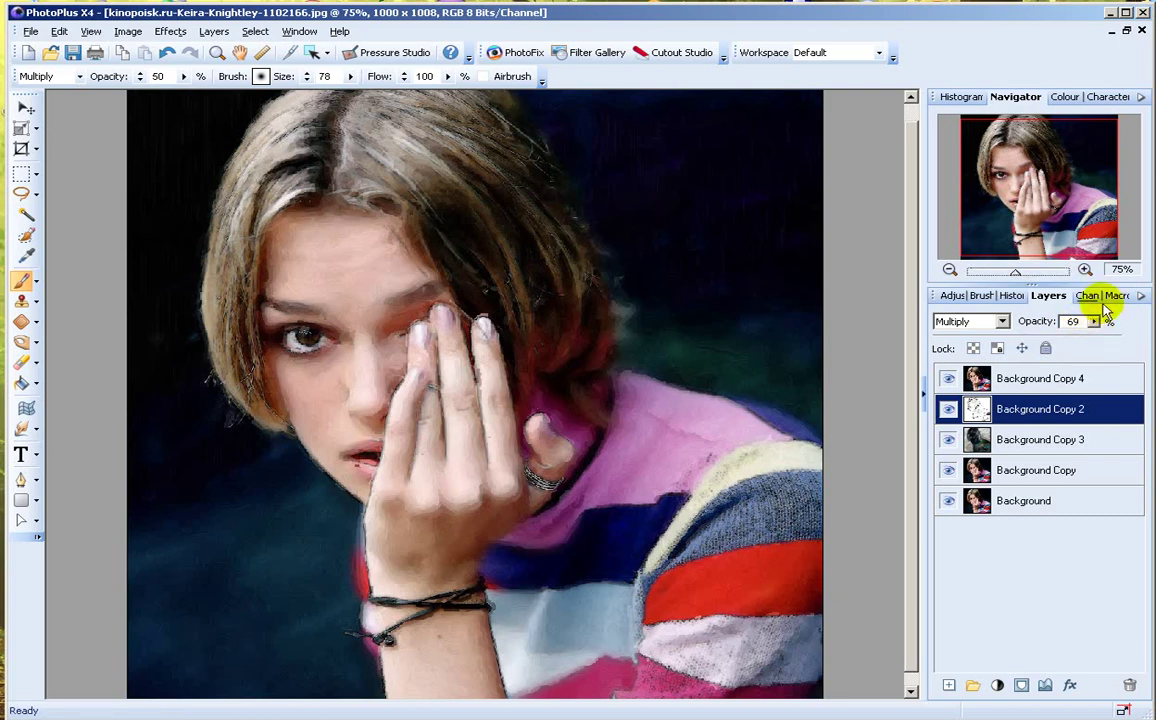
{"action": "left_click", "coordinate": [1015, 273]}
{"action": "left_click_drag", "start_coordinate": [1015, 273], "coordinate": [1015, 273]}
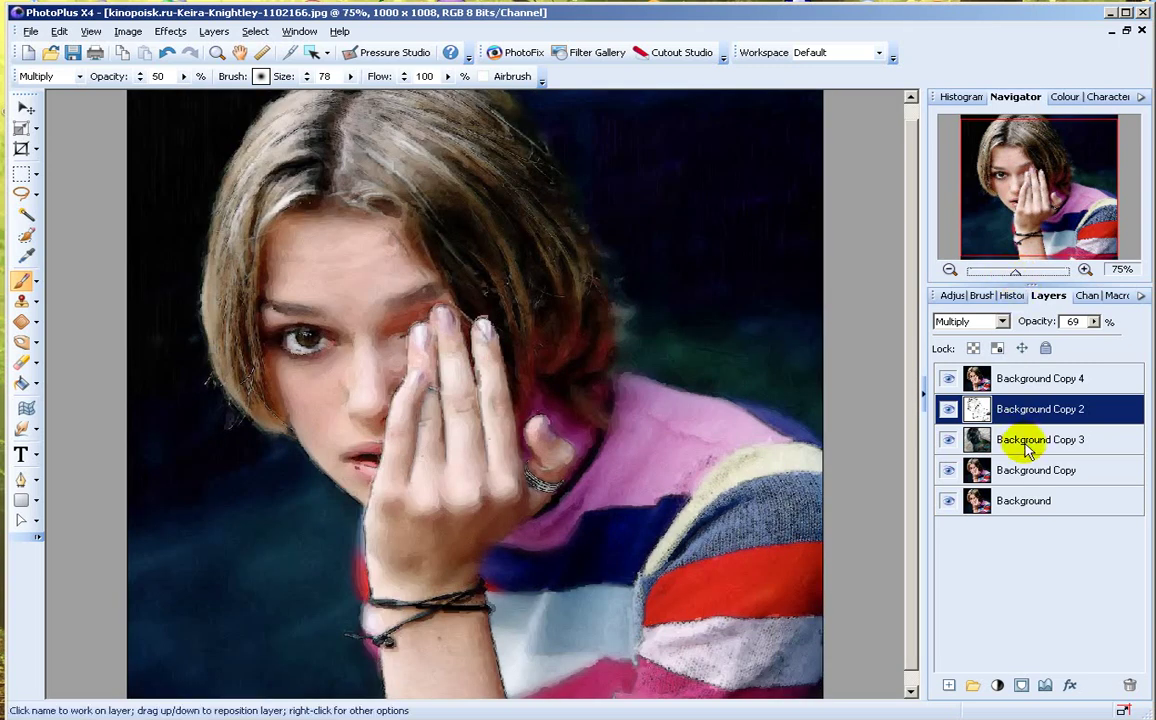
{"action": "left_click", "coordinate": [1034, 390]}
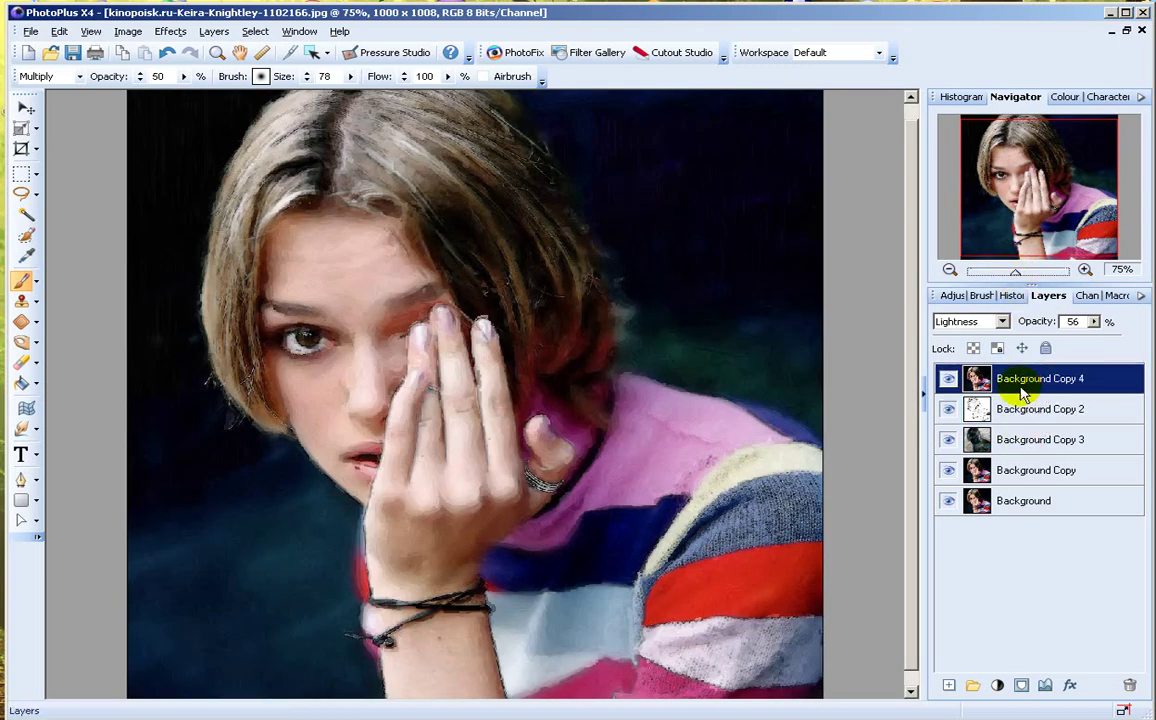
{"action": "scroll", "coordinate": [1072, 321], "scroll_direction": "up", "scroll_amount": 11}
{"action": "left_click_drag", "start_coordinate": [1015, 273], "coordinate": [1017, 278]}
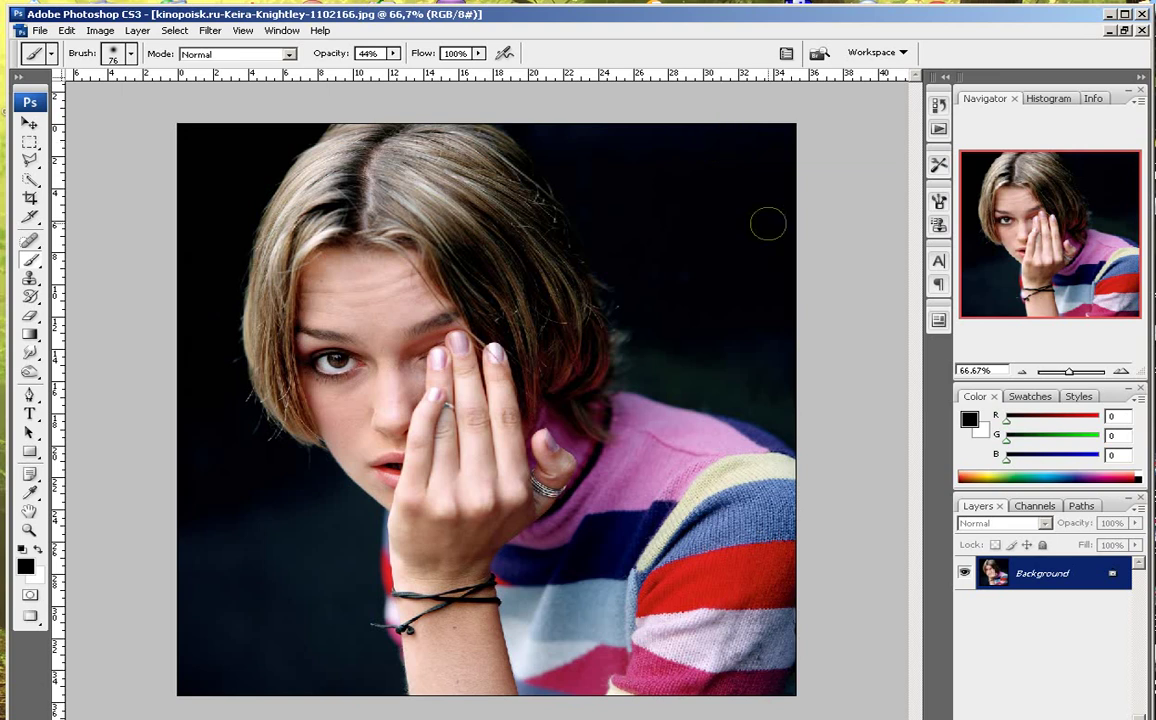
In Photoshop CS3, duplicate the portrait's Background layer as Background copy.
{"action": "right_click", "coordinate": [1018, 574]}
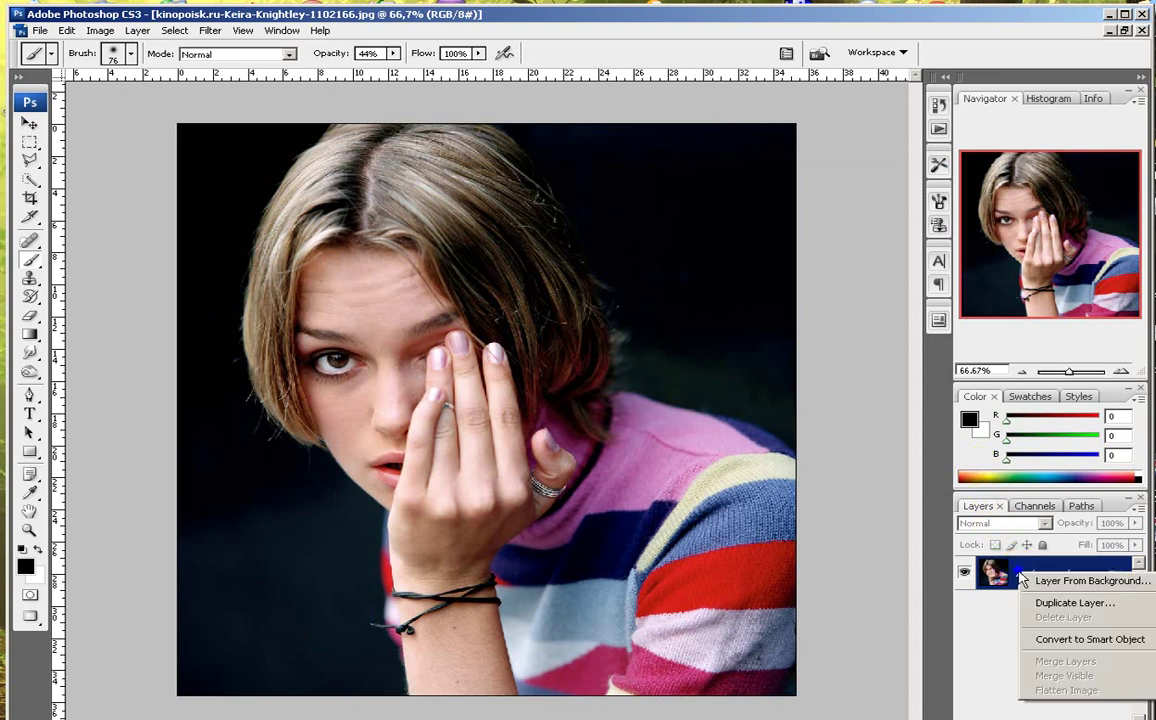
{"action": "left_click", "coordinate": [1060, 676]}
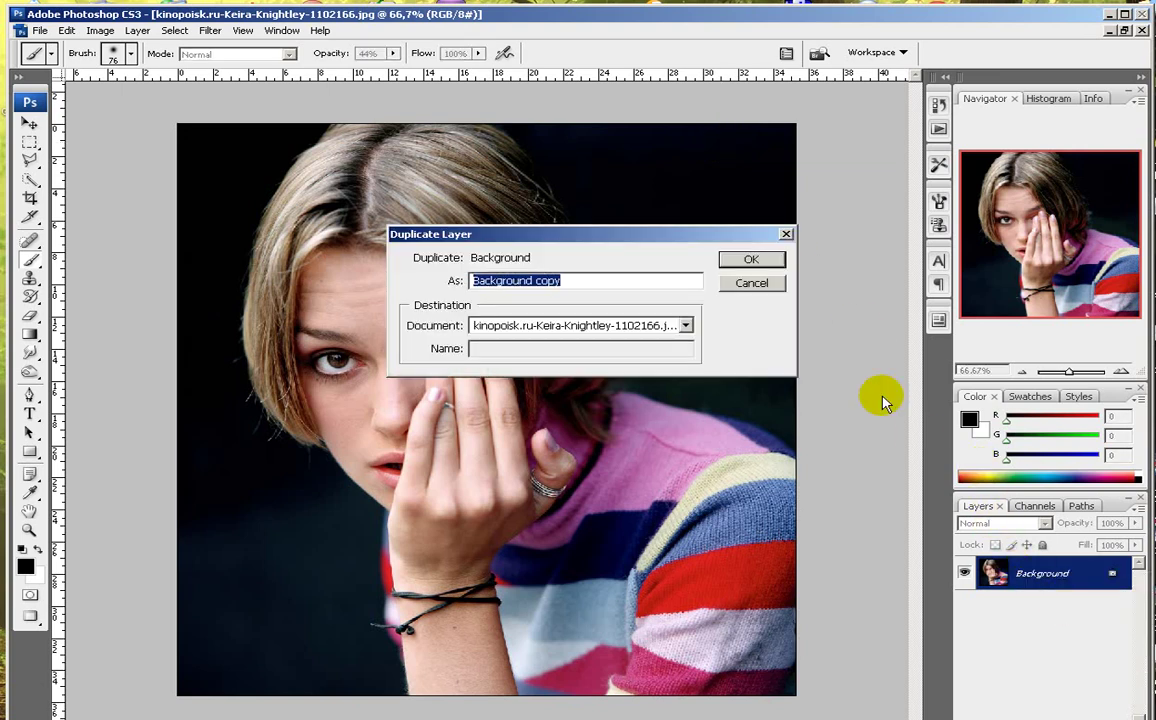
{"action": "left_click", "coordinate": [748, 258]}
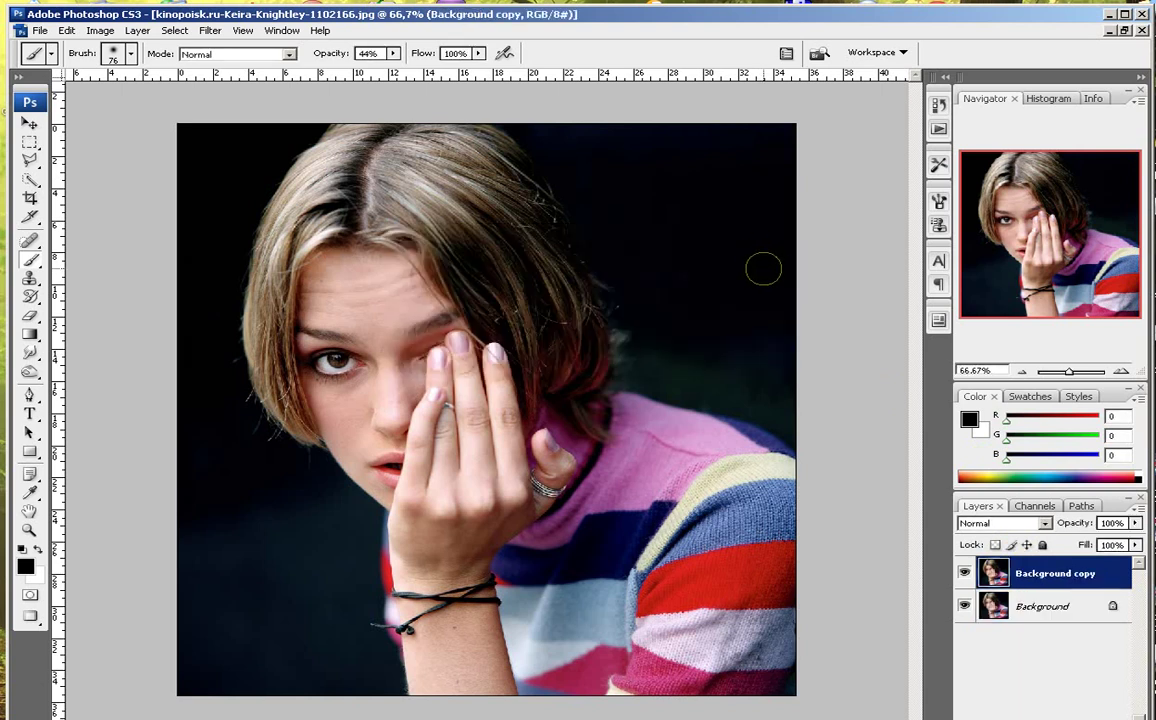
{"action": "right_click", "coordinate": [1030, 607]}
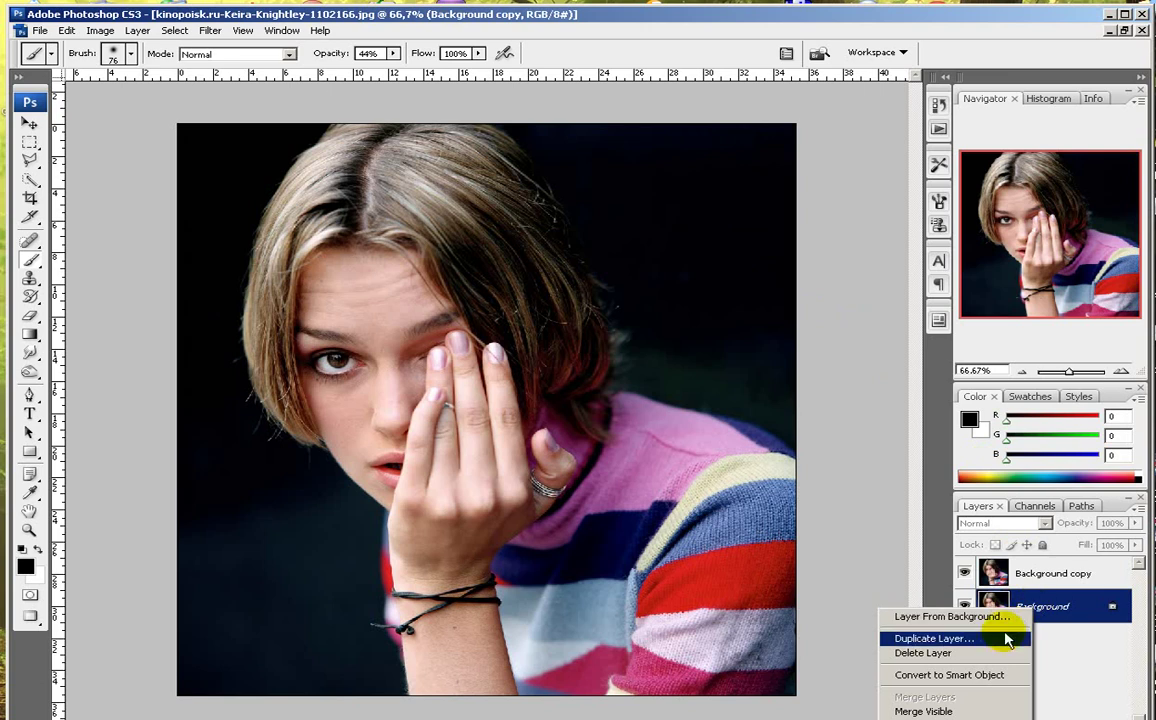
{"action": "left_click", "coordinate": [1062, 574]}
{"action": "left_click", "coordinate": [1062, 578]}
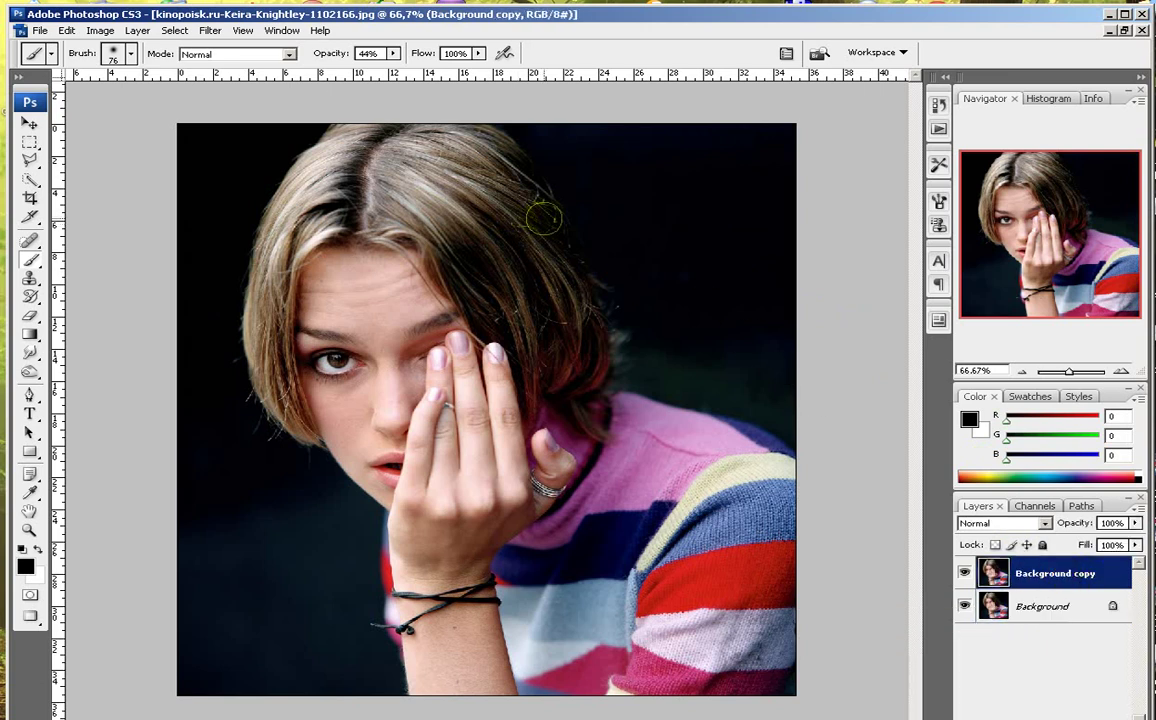
Apply Smart Blur to the Background copy layer with radius 10.1, threshold 30, High quality and Normal mode.
{"action": "left_click", "coordinate": [208, 31]}
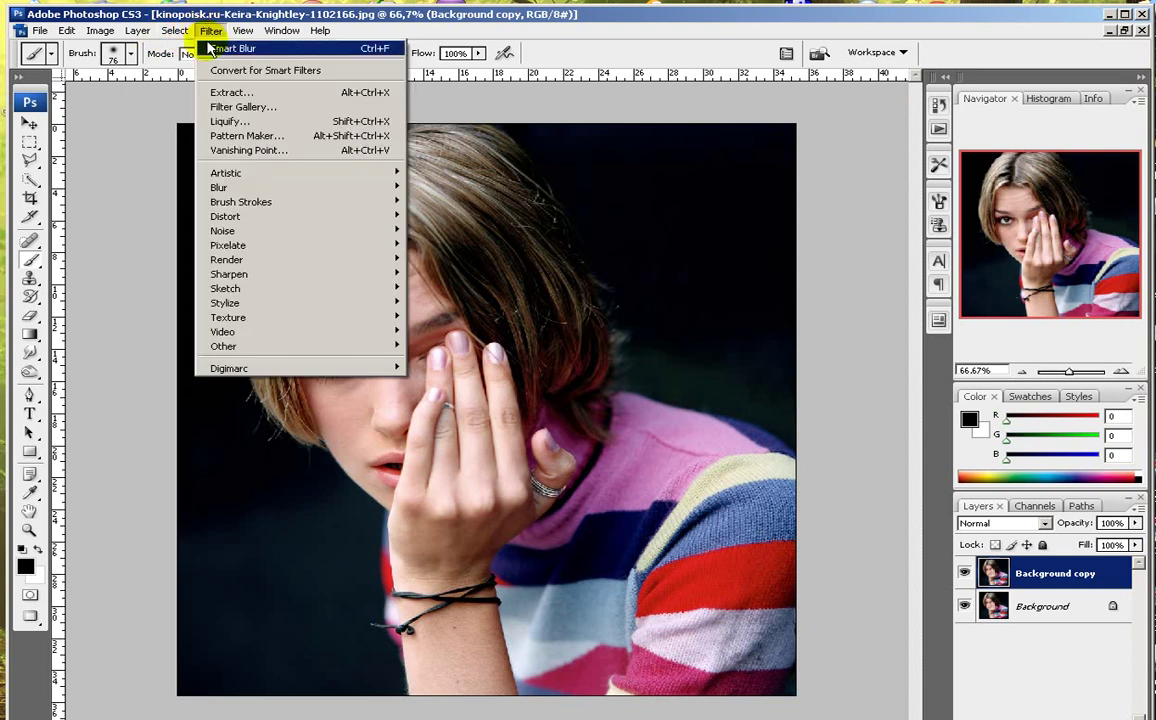
{"action": "mouse_move", "coordinate": [271, 194]}
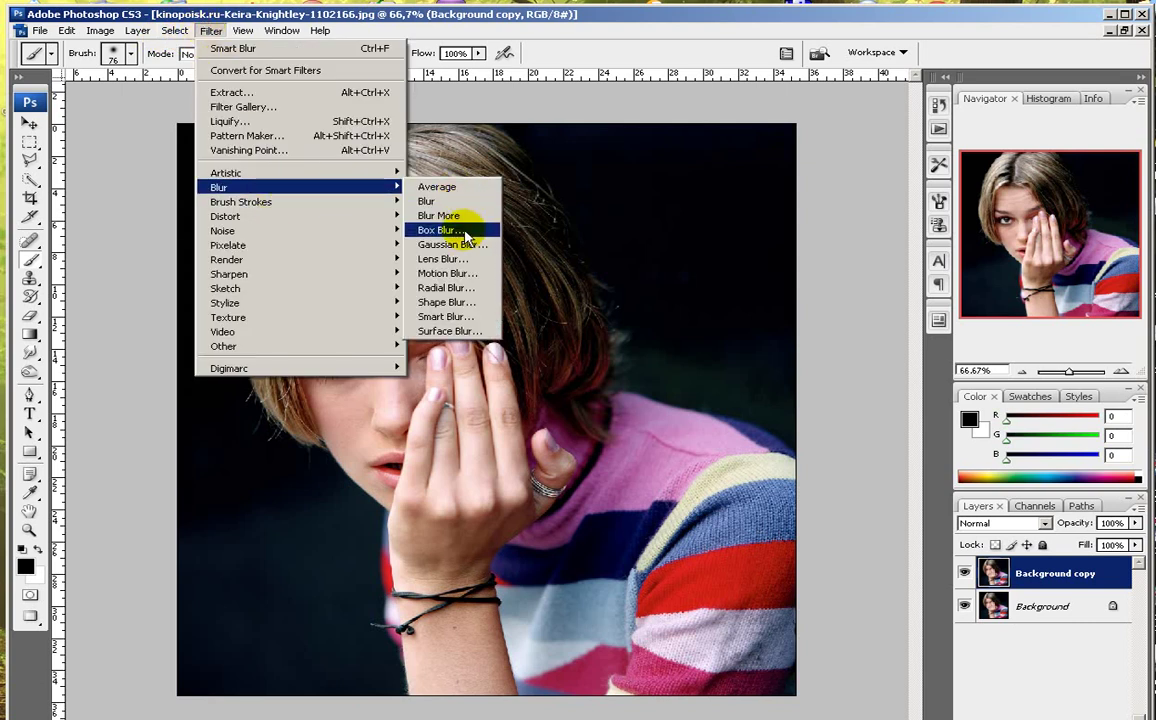
{"action": "left_click", "coordinate": [443, 317]}
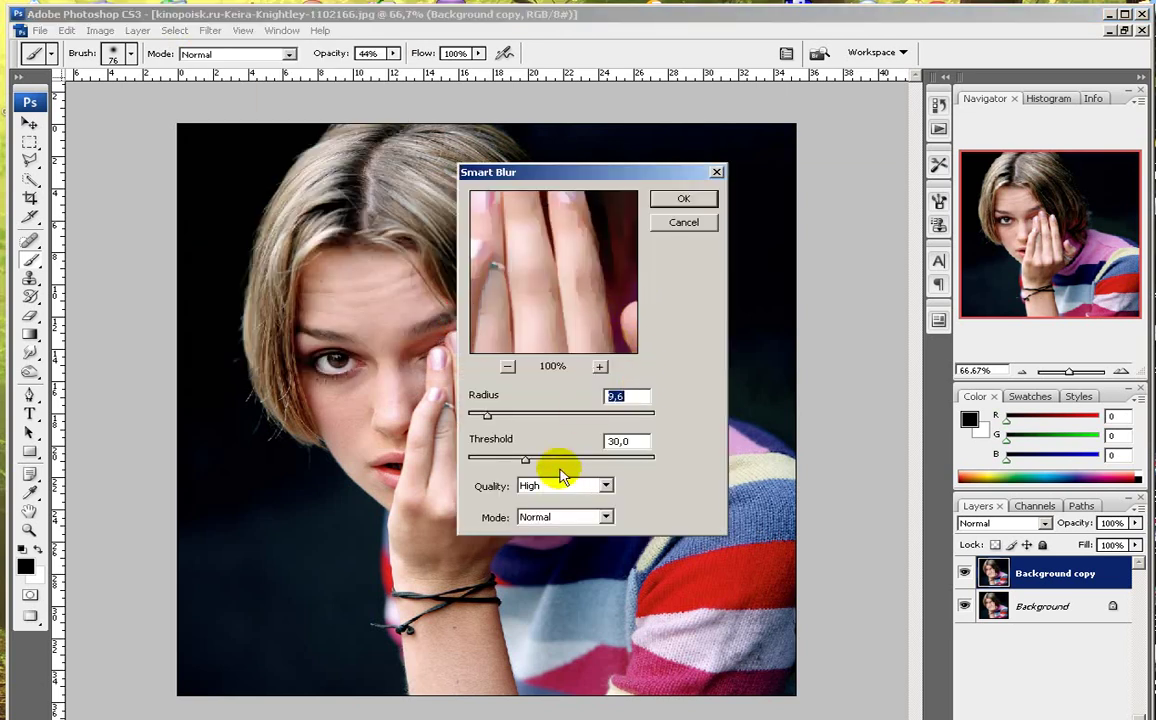
{"action": "left_click_drag", "start_coordinate": [487, 416], "coordinate": [490, 420]}
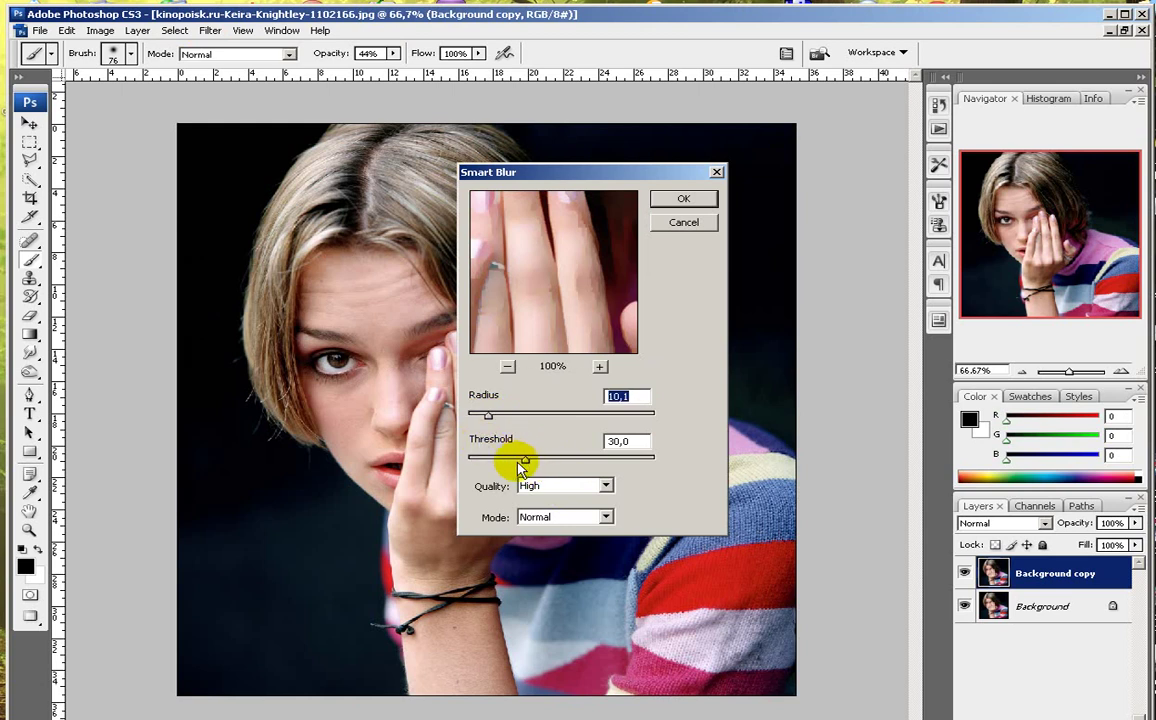
{"action": "left_click", "coordinate": [605, 486]}
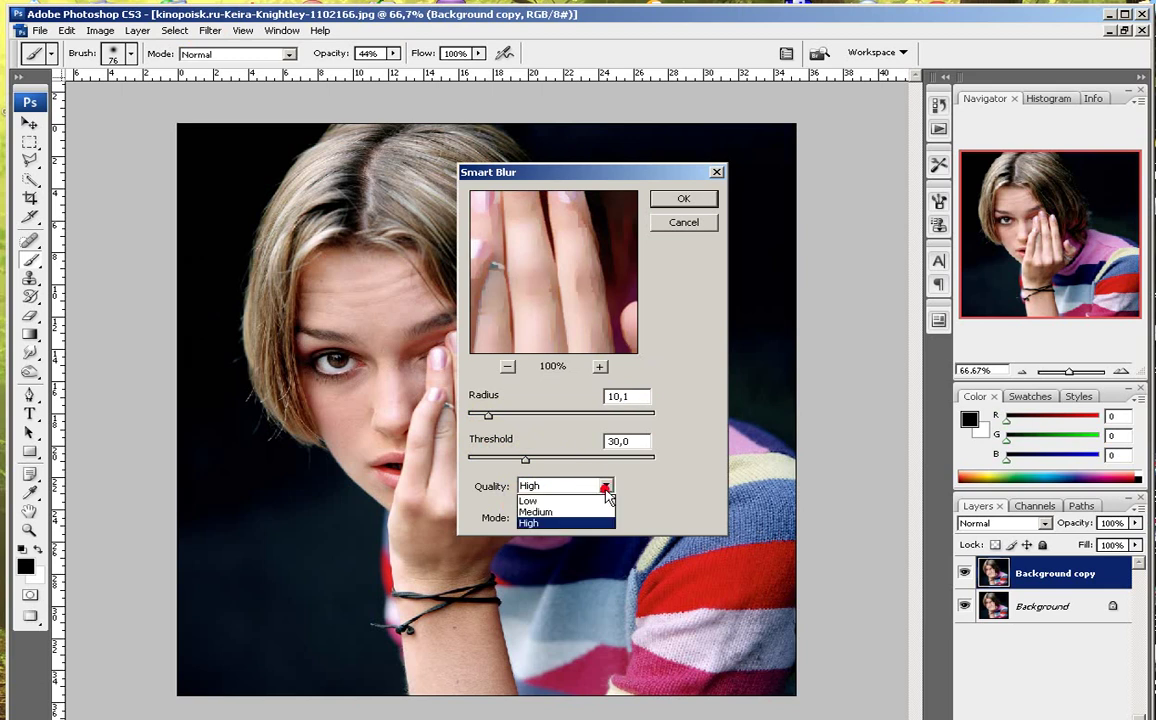
{"action": "left_click", "coordinate": [605, 487]}
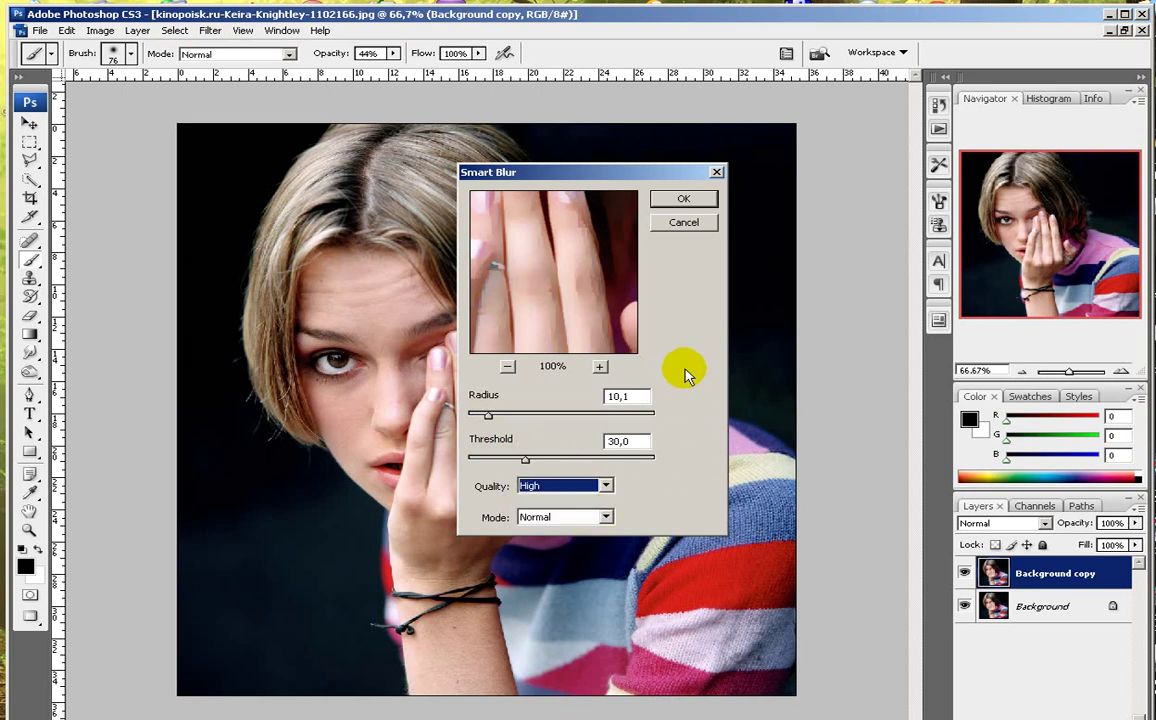
{"action": "left_click", "coordinate": [684, 198]}
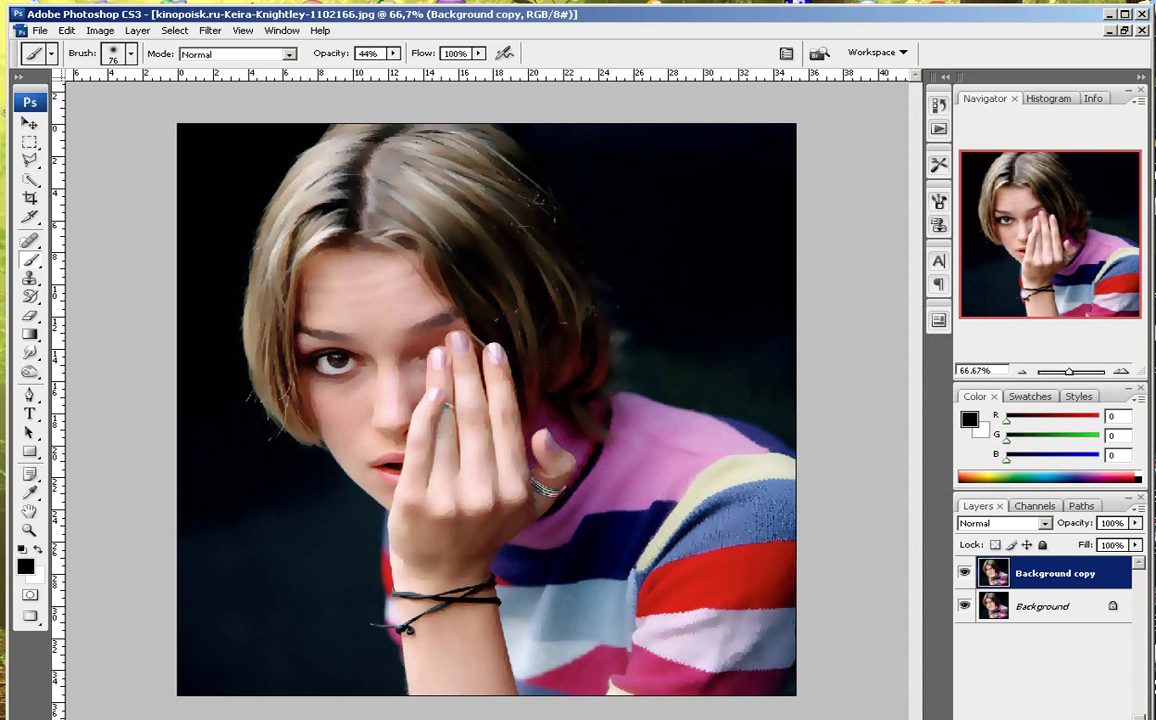
Duplicate the blurred Background copy layer as Background copy 2.
{"action": "left_click", "coordinate": [1056, 578]}
{"action": "right_click", "coordinate": [1052, 578]}
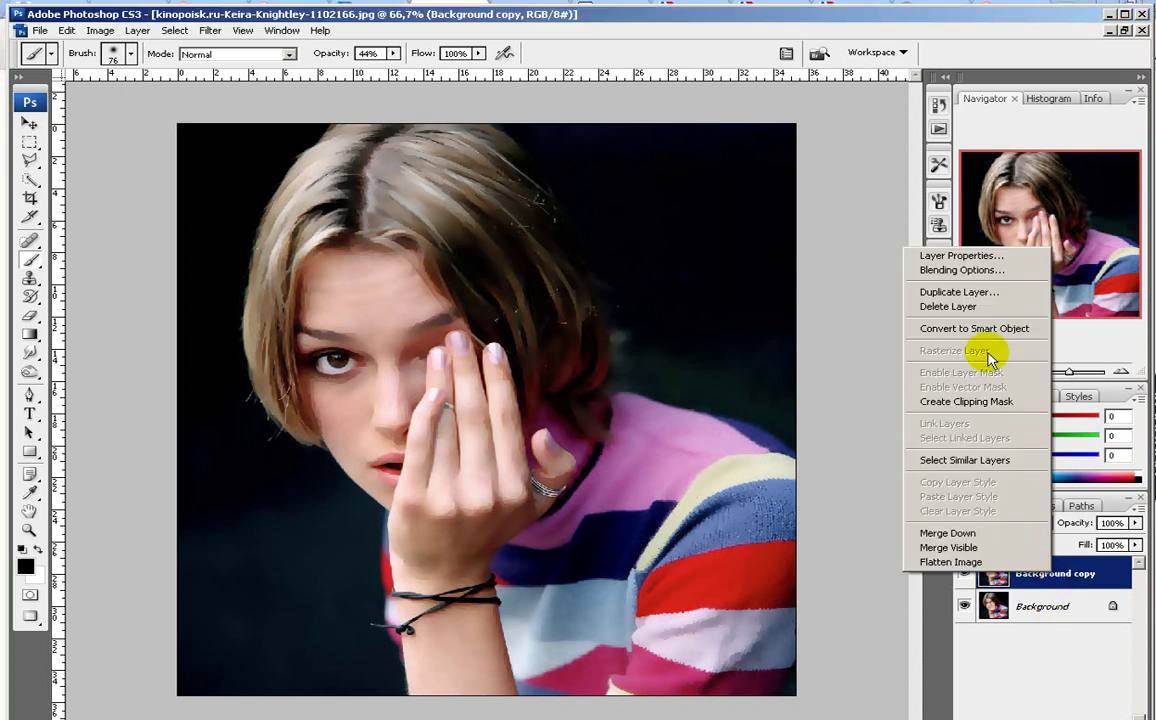
{"action": "left_click", "coordinate": [1003, 293]}
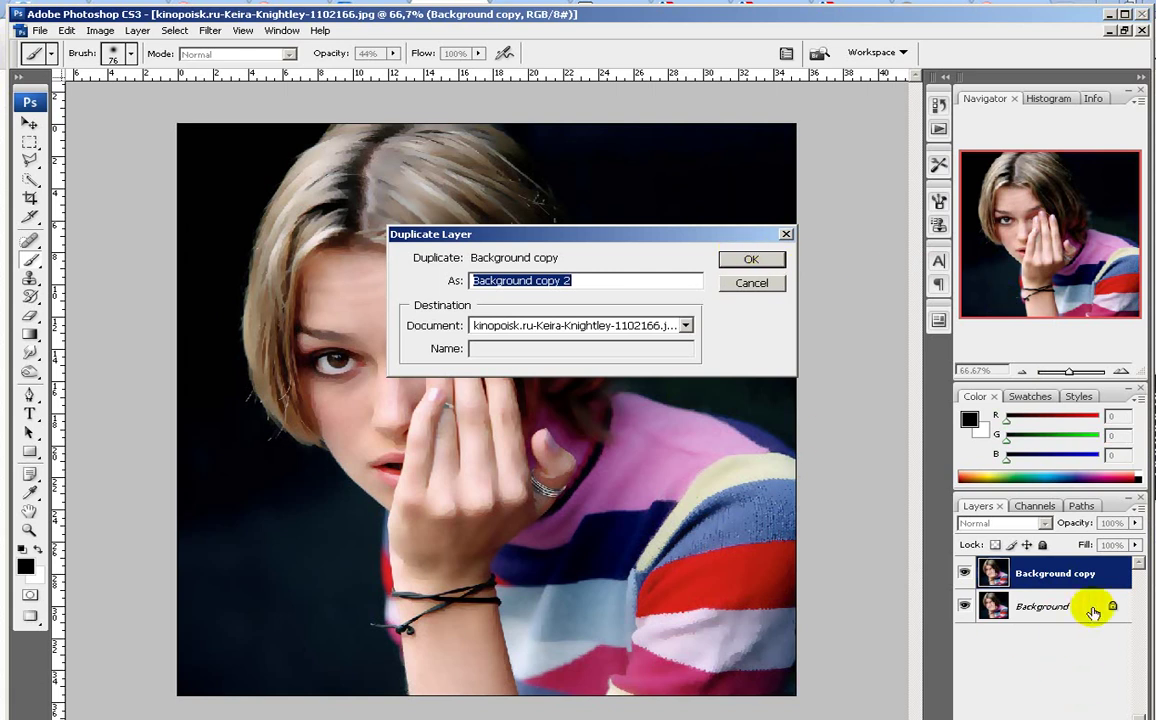
{"action": "left_click", "coordinate": [733, 261]}
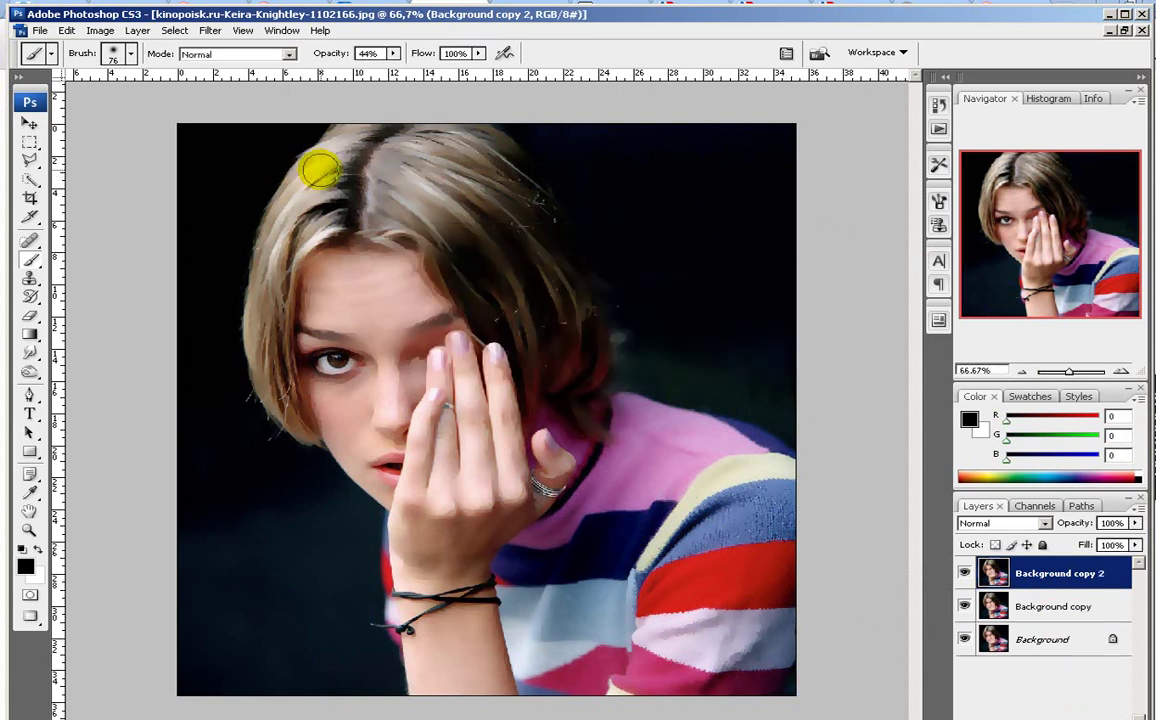
Apply the Glowing Edges filter to the Background copy 2 layer with edge width 1, edge brightness 12 and smoothness 15.
{"action": "left_click", "coordinate": [211, 32]}
{"action": "mouse_move", "coordinate": [268, 304]}
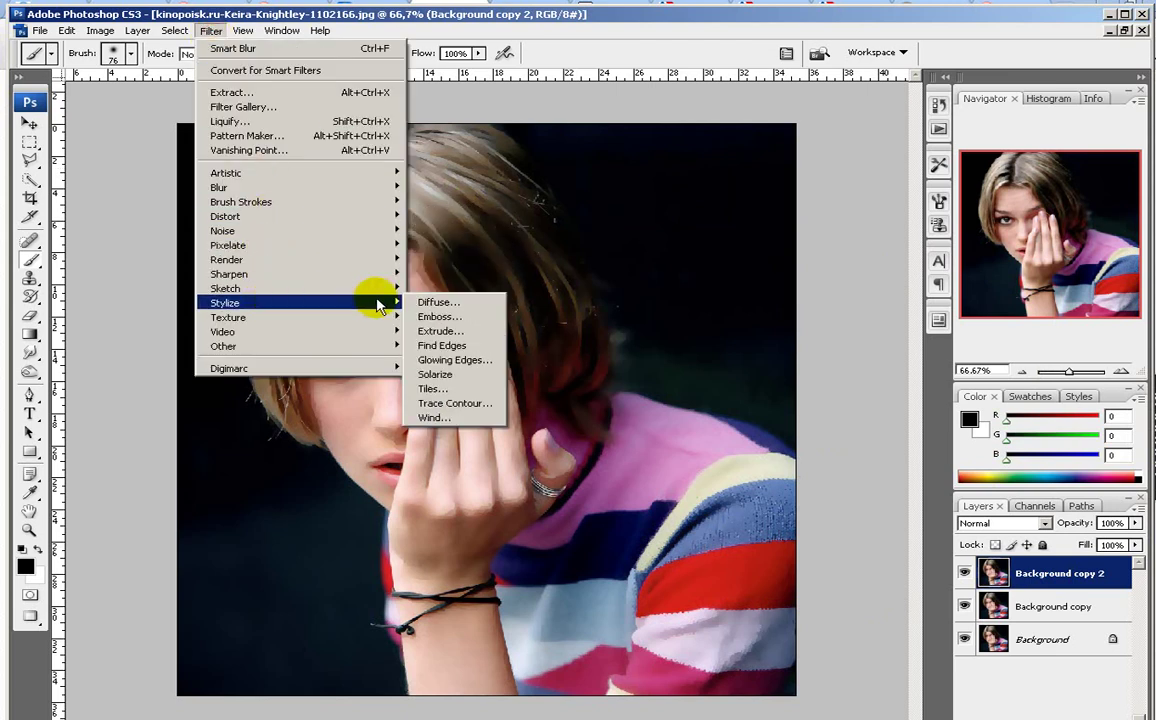
{"action": "left_click", "coordinate": [455, 360]}
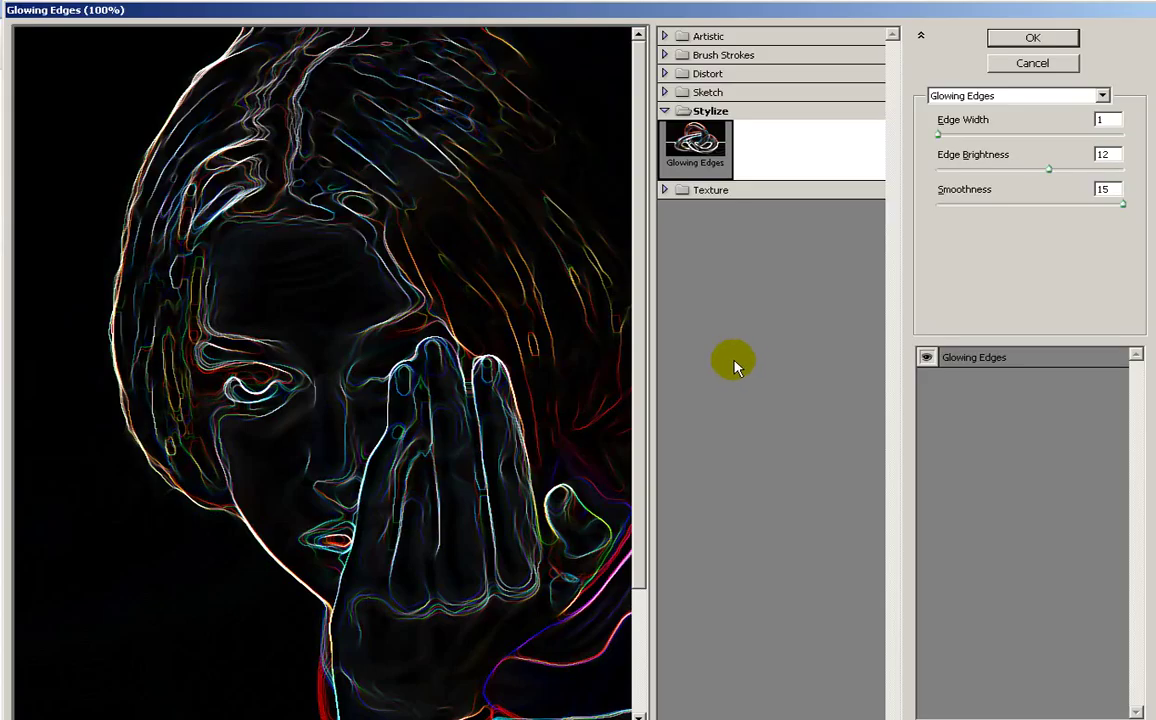
{"action": "left_click", "coordinate": [1108, 118]}
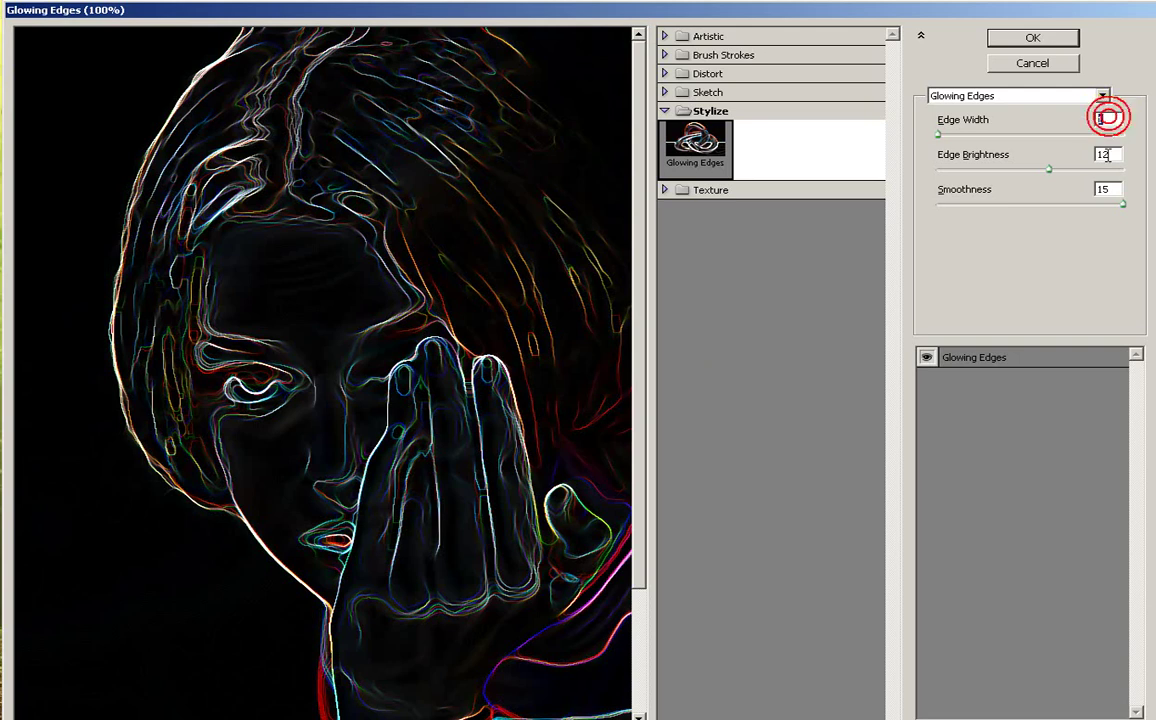
{"action": "left_click", "coordinate": [1104, 189]}
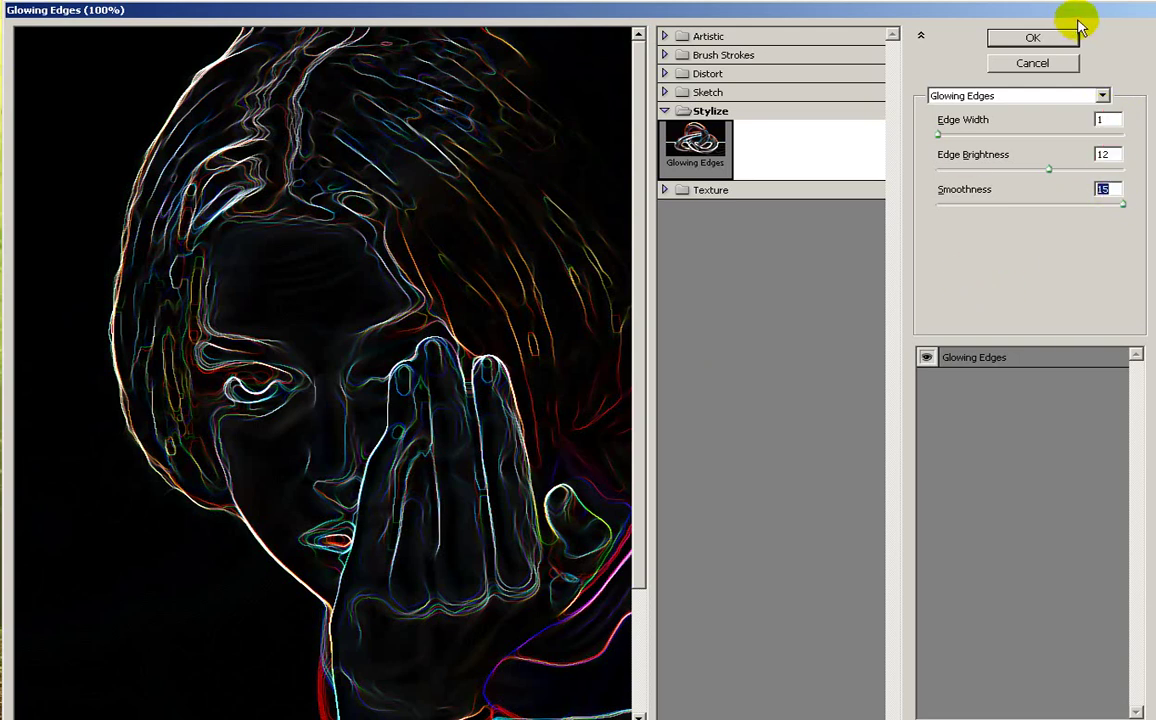
{"action": "left_click", "coordinate": [1030, 37]}
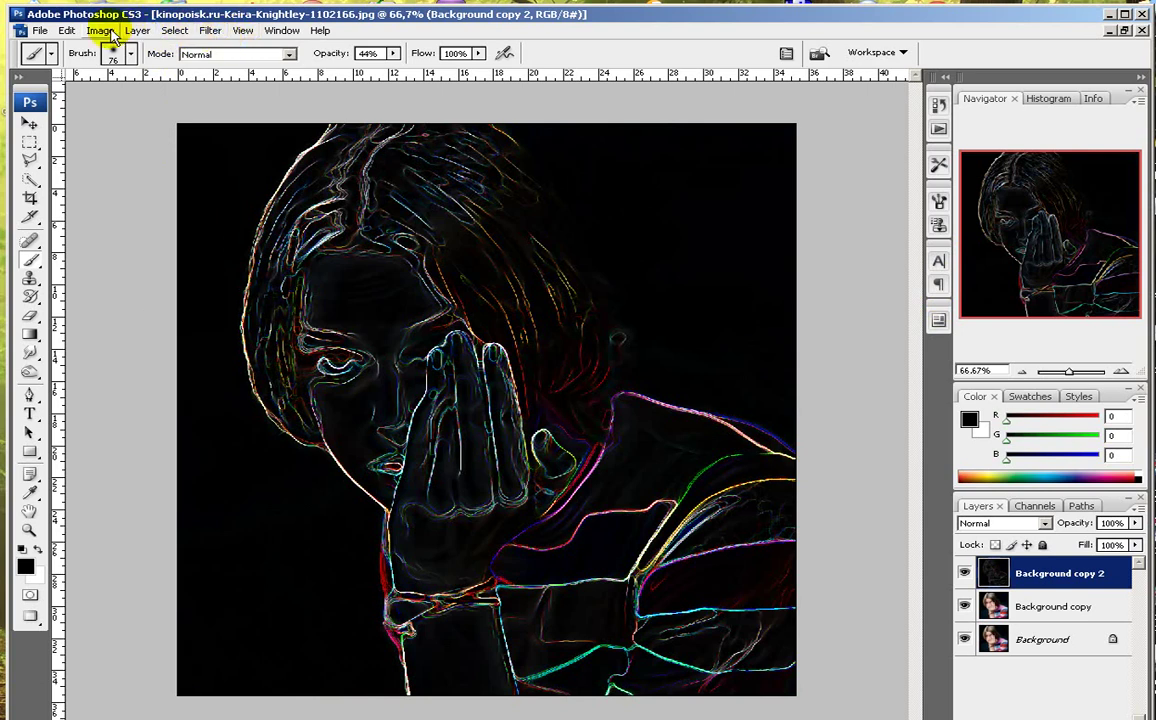
Invert the glowing-edges layer Background copy 2 and desaturate it into a grey line drawing on white.
{"action": "left_click", "coordinate": [111, 32]}
{"action": "mouse_move", "coordinate": [115, 71]}
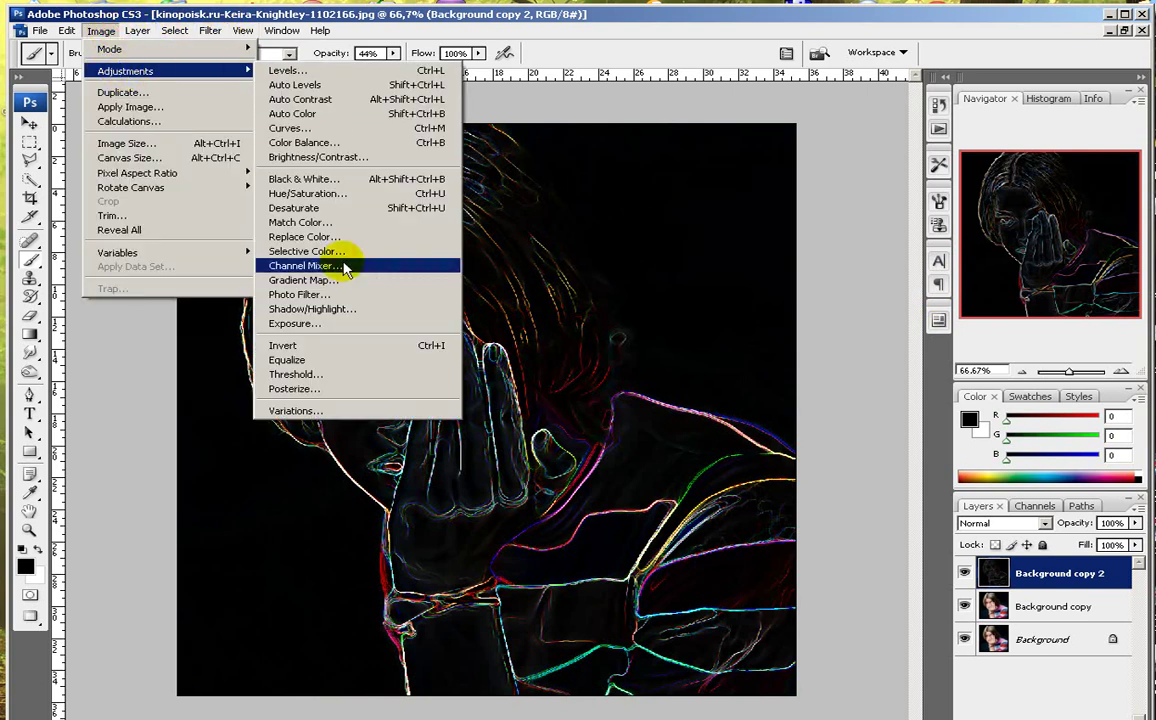
{"action": "left_click", "coordinate": [362, 350]}
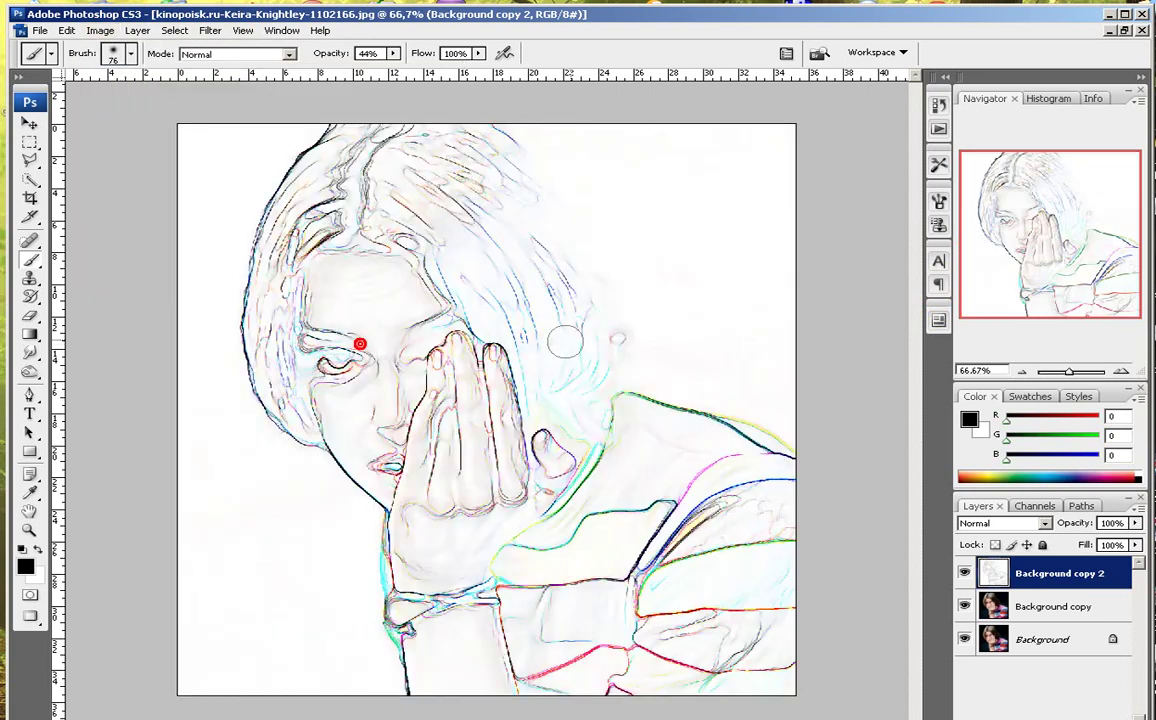
{"action": "left_click", "coordinate": [101, 31]}
{"action": "mouse_move", "coordinate": [118, 73]}
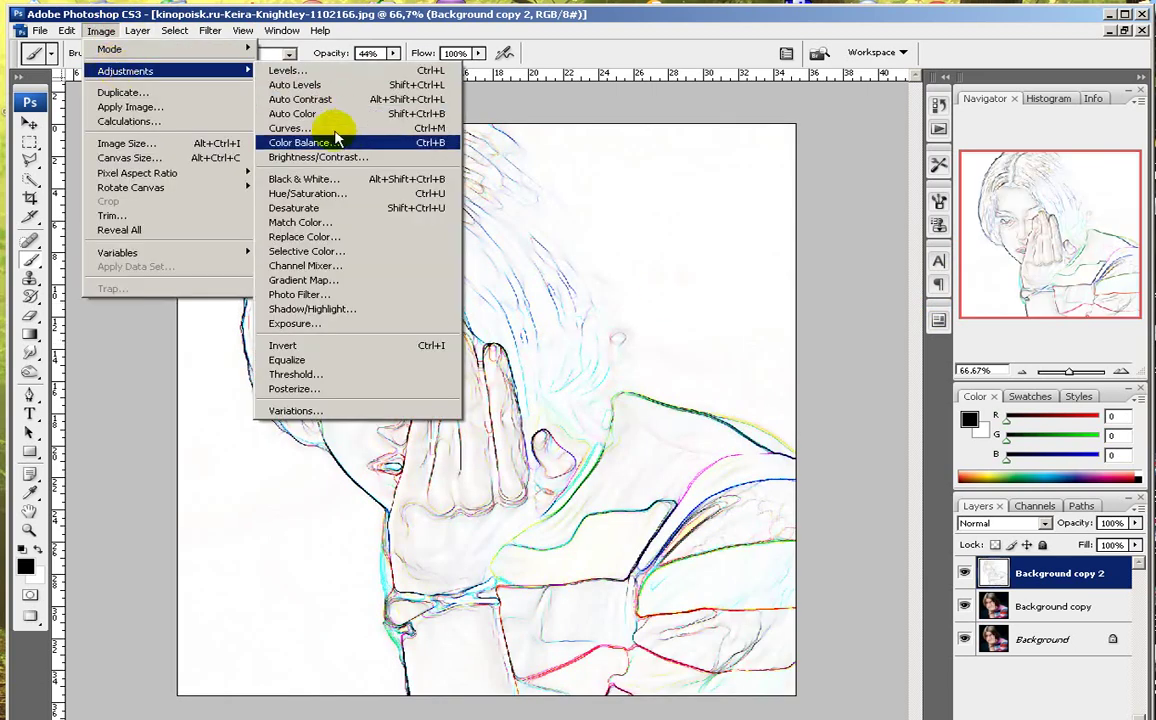
{"action": "left_click", "coordinate": [300, 208]}
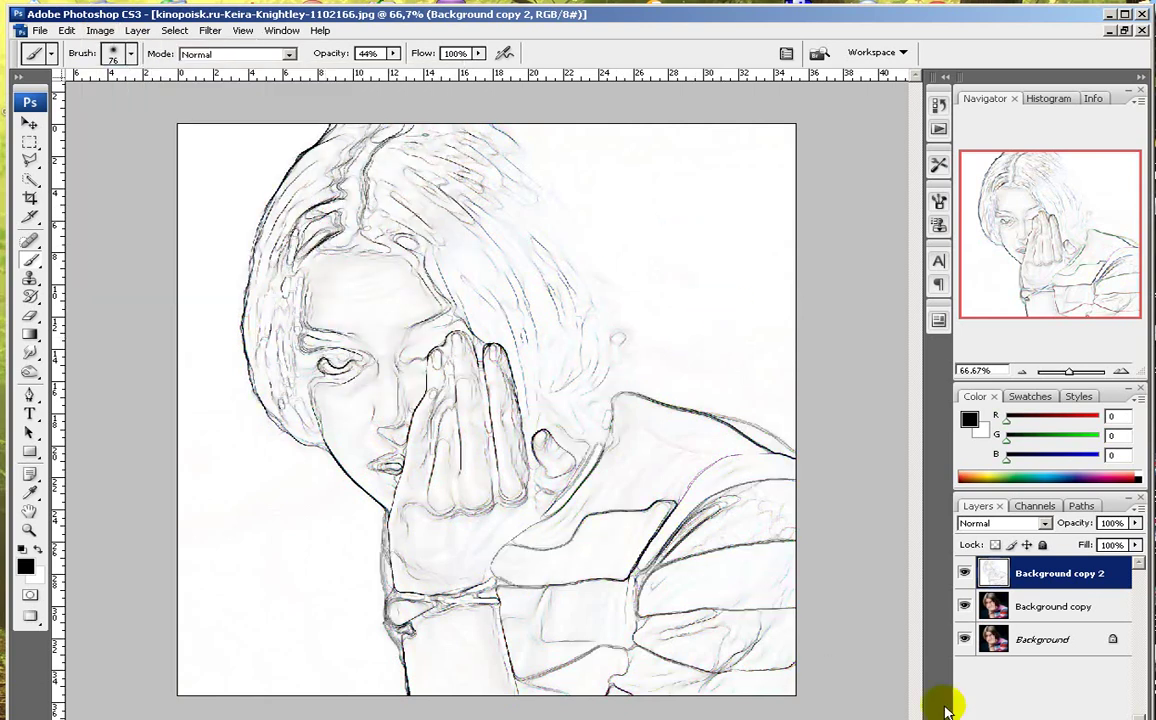
Set the Background copy 2 layer's blend mode to Multiply and its opacity to 68%.
{"action": "left_click", "coordinate": [1043, 526]}
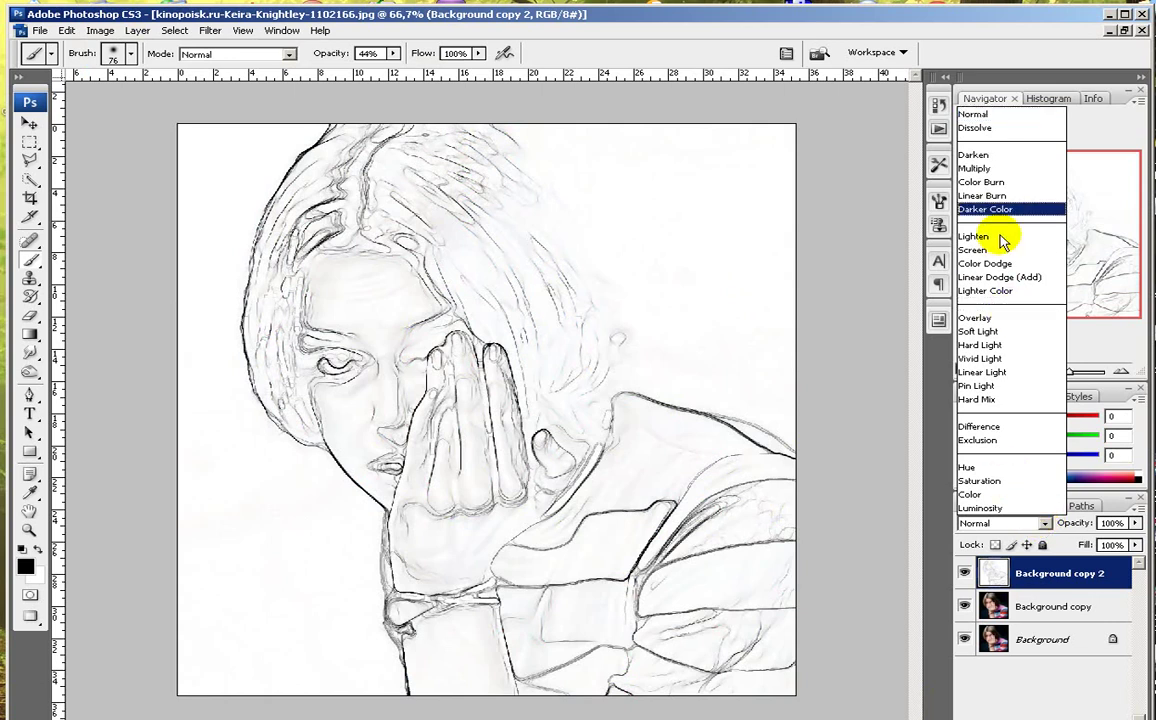
{"action": "left_click", "coordinate": [1003, 169]}
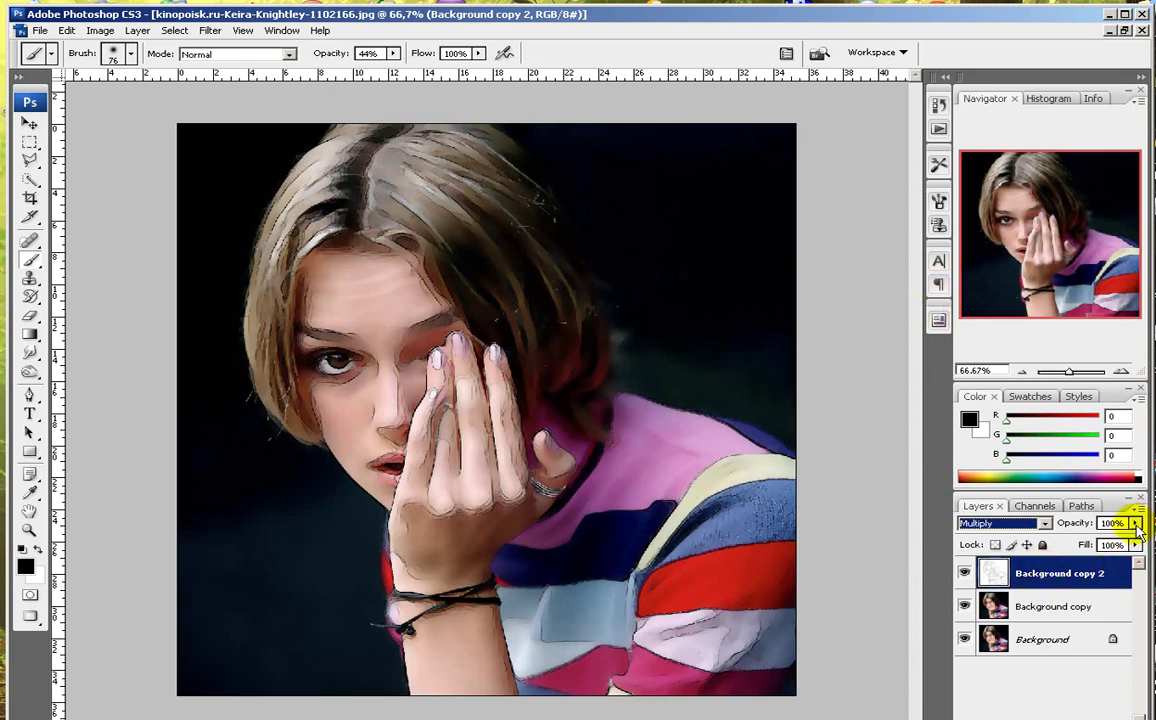
{"action": "left_click", "coordinate": [1137, 524]}
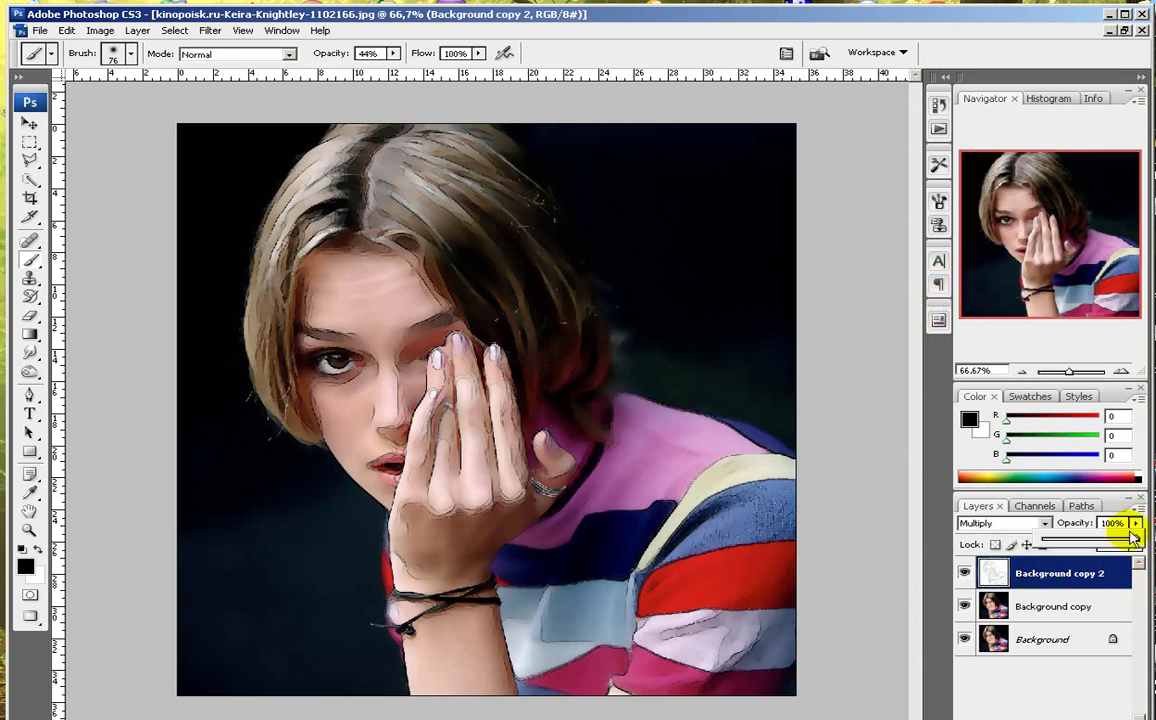
{"action": "left_click_drag", "start_coordinate": [1136, 541], "coordinate": [1102, 545]}
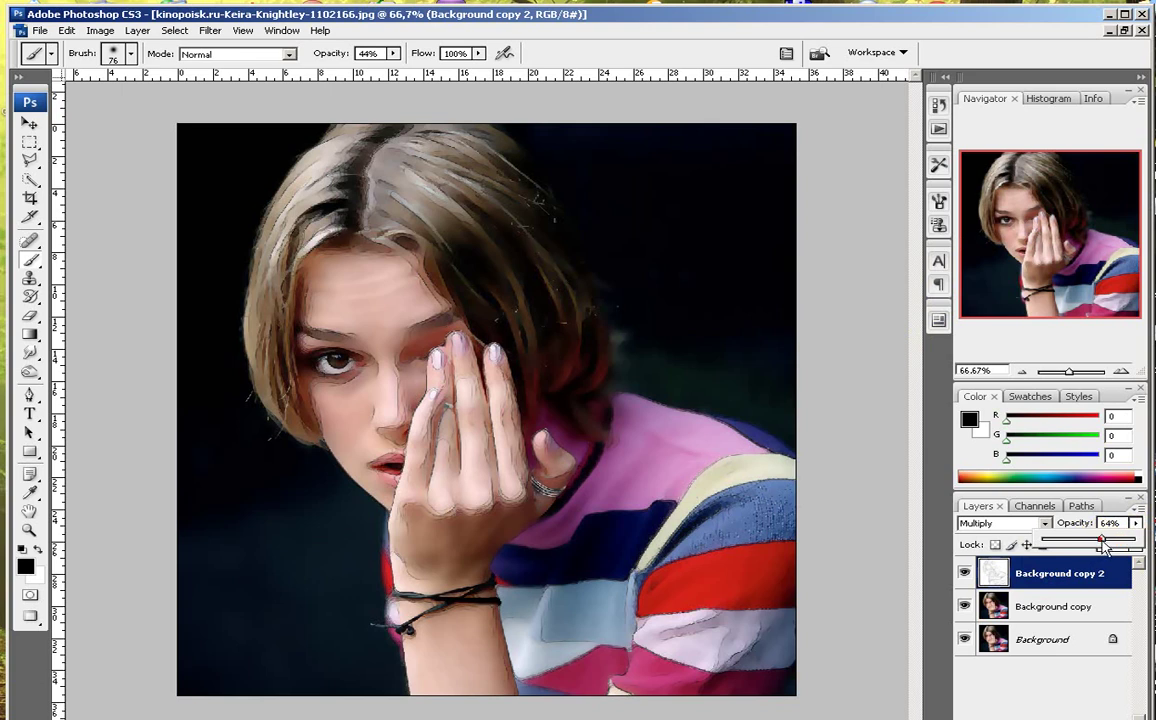
{"action": "left_click_drag", "start_coordinate": [1105, 545], "coordinate": [1105, 545]}
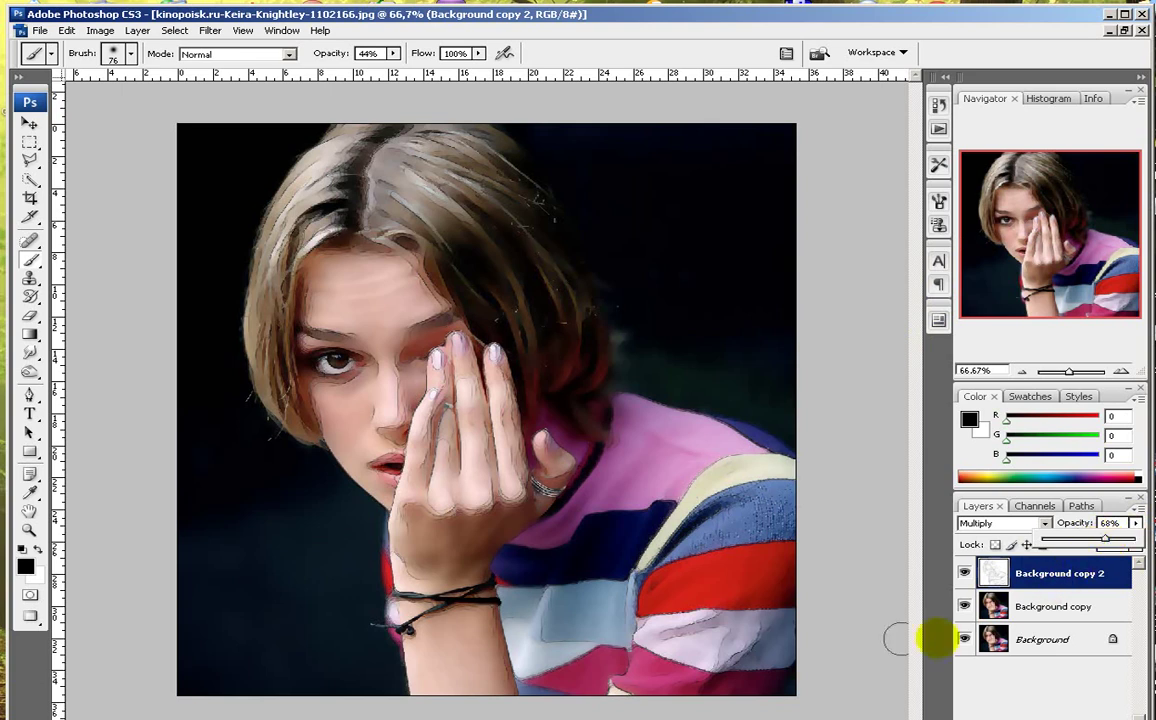
Duplicate the blurred Background copy layer as Background copy 3.
{"action": "left_click", "coordinate": [1060, 607]}
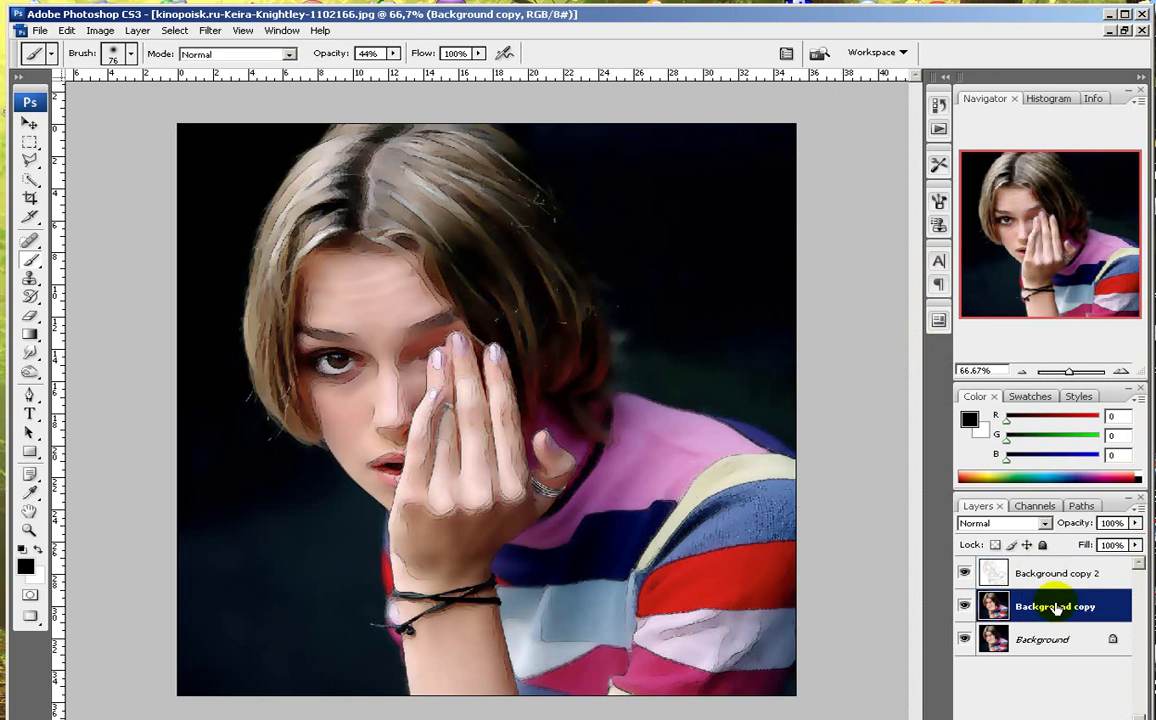
{"action": "right_click", "coordinate": [1056, 607]}
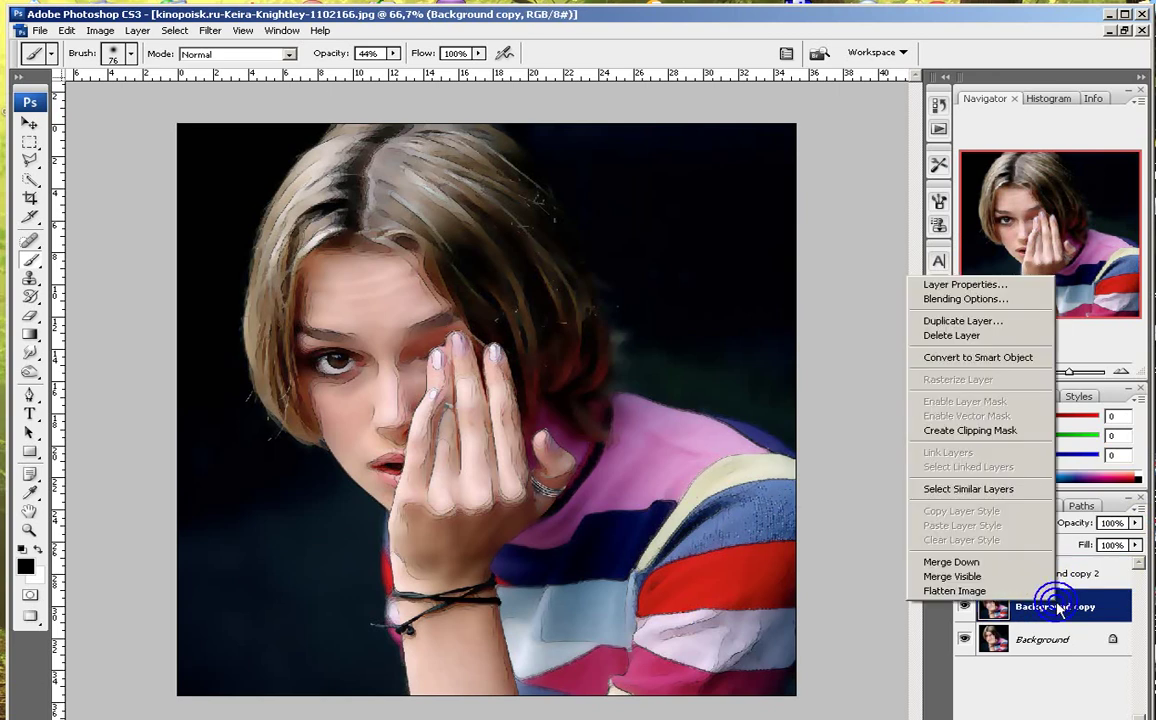
{"action": "left_click", "coordinate": [1005, 322]}
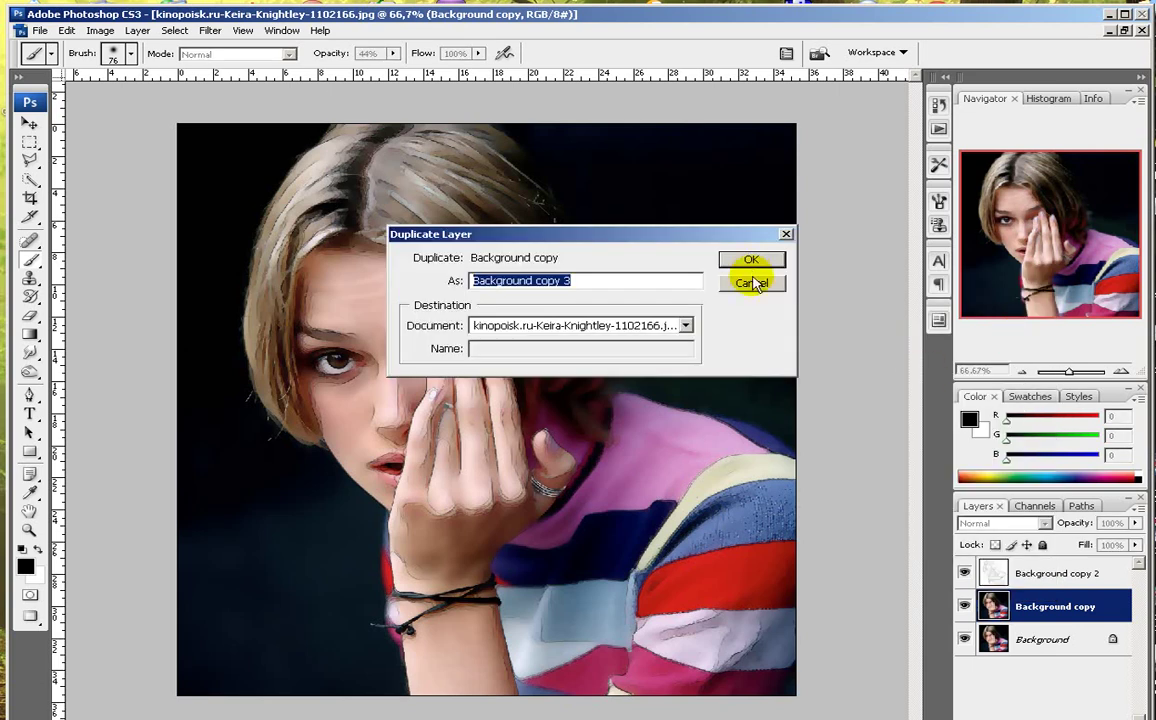
{"action": "left_click", "coordinate": [692, 238]}
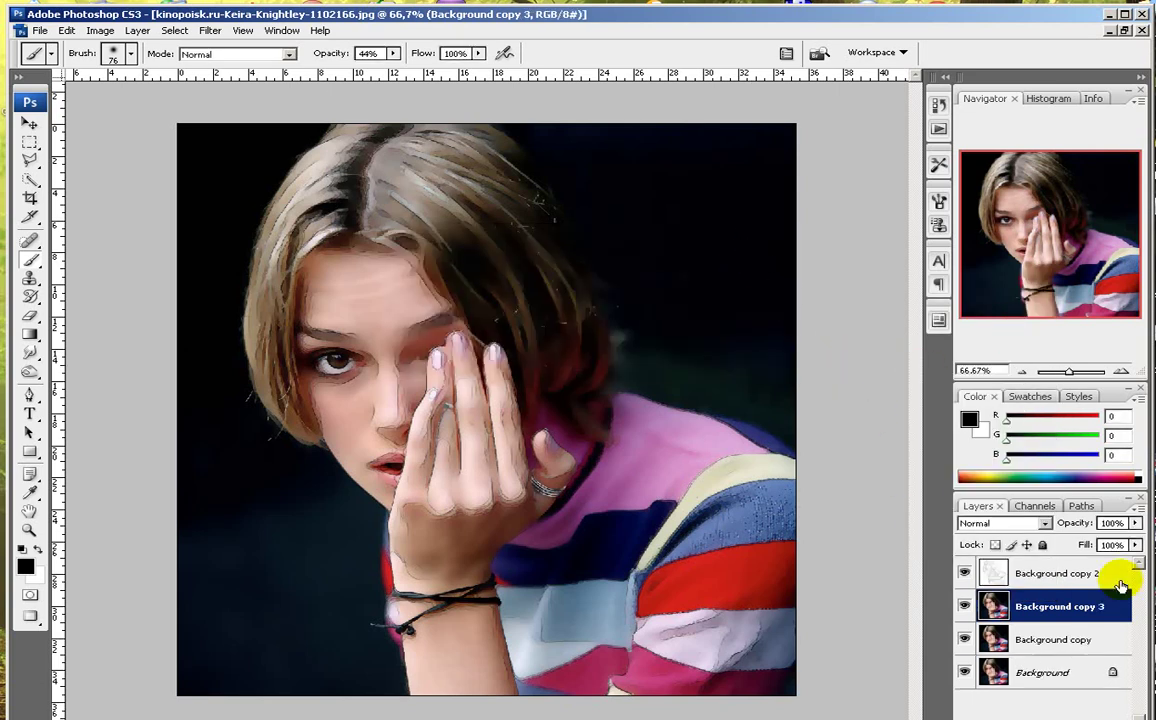
Invert the colours of the Background copy 3 layer and set its blend mode to Color Dodge.
{"action": "left_click", "coordinate": [103, 31]}
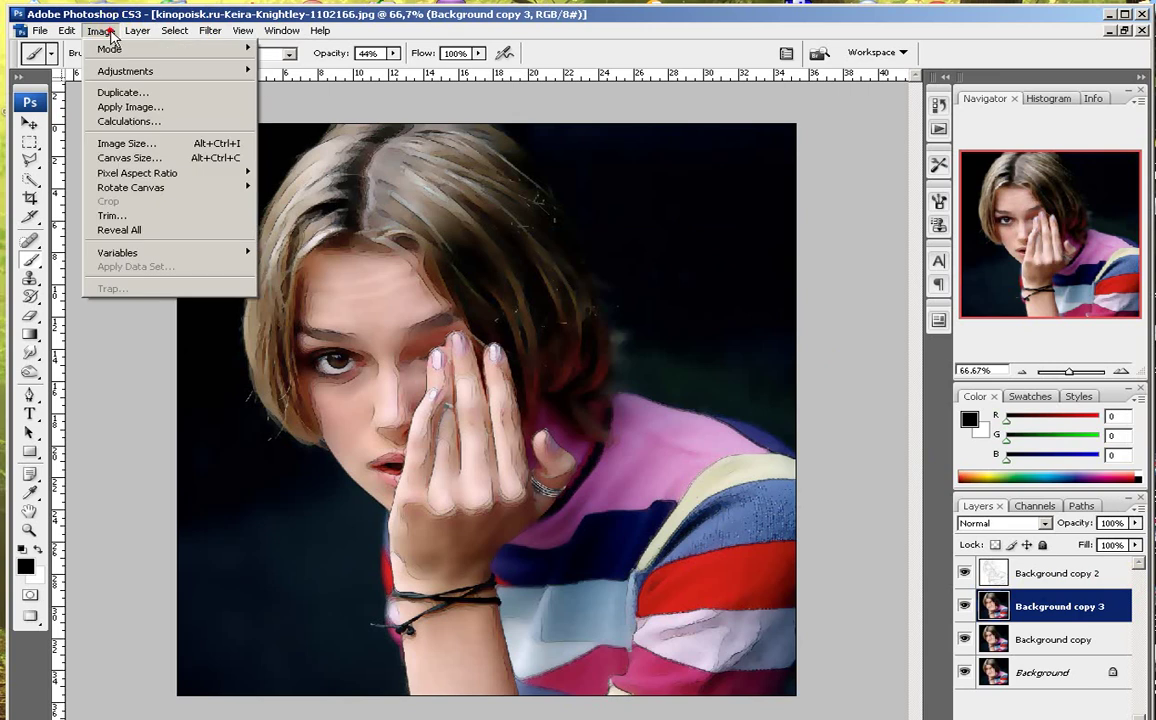
{"action": "mouse_move", "coordinate": [118, 70]}
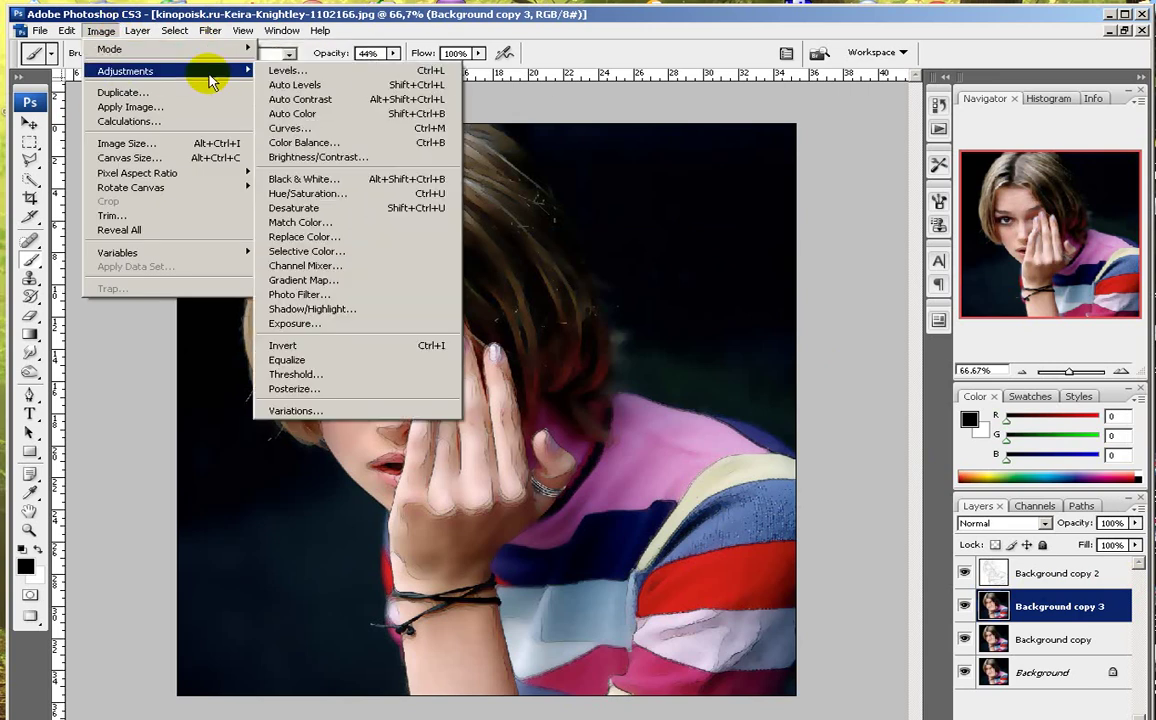
{"action": "left_click", "coordinate": [287, 345]}
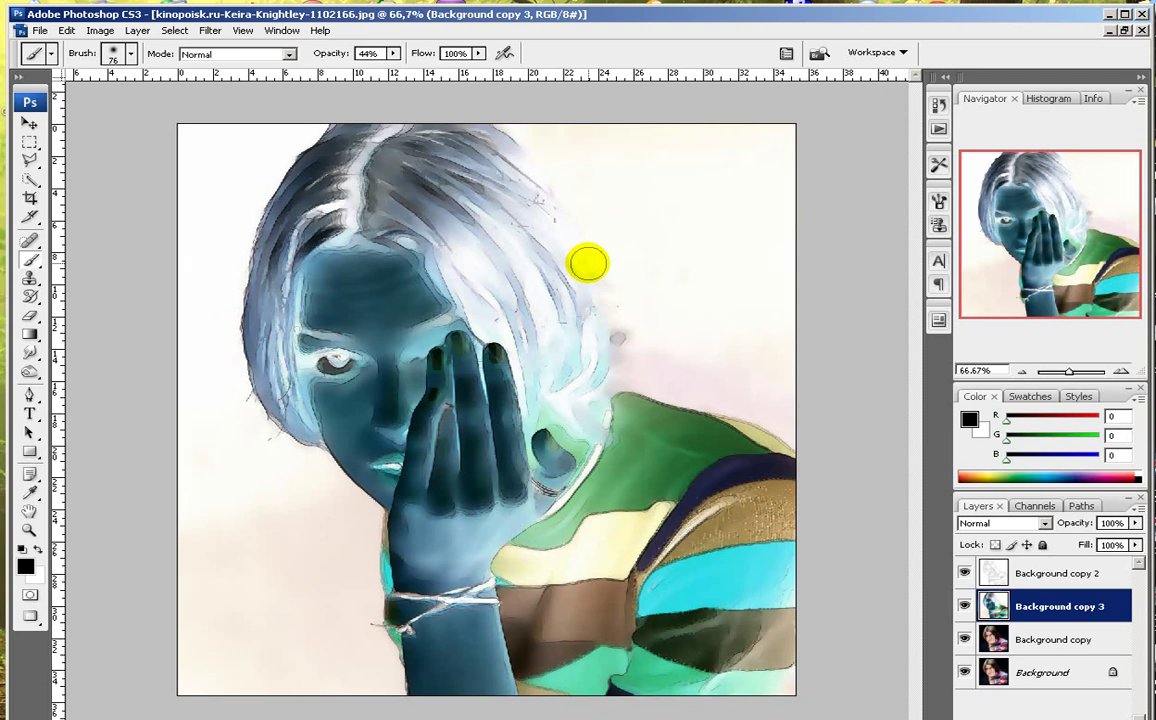
{"action": "left_click", "coordinate": [1045, 523]}
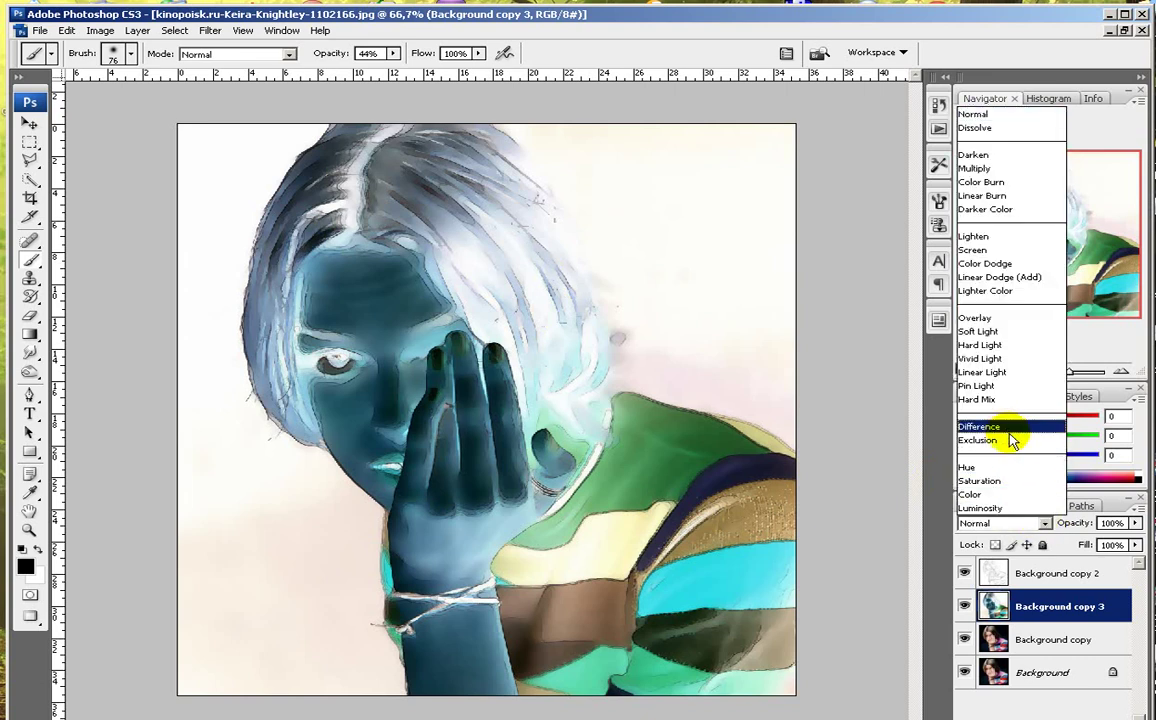
{"action": "left_click", "coordinate": [1000, 263]}
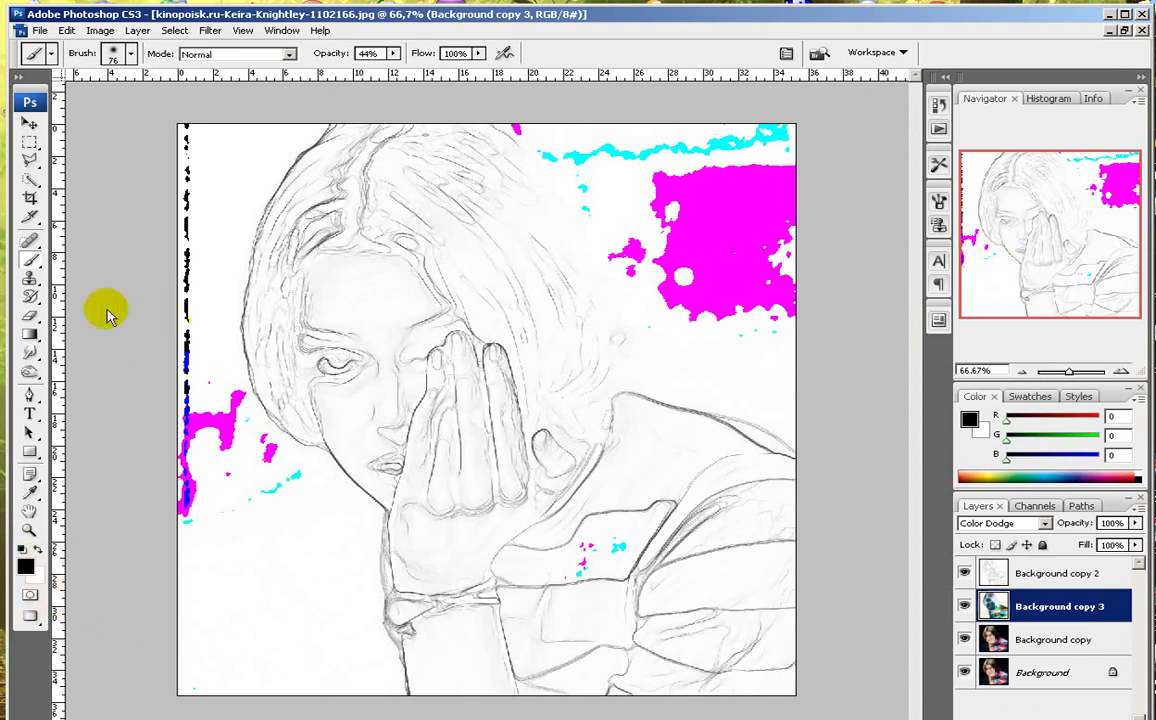
Set up a soft black brush with 16% opacity, 53 px diameter and 0% hardness.
{"action": "left_click", "coordinate": [37, 548]}
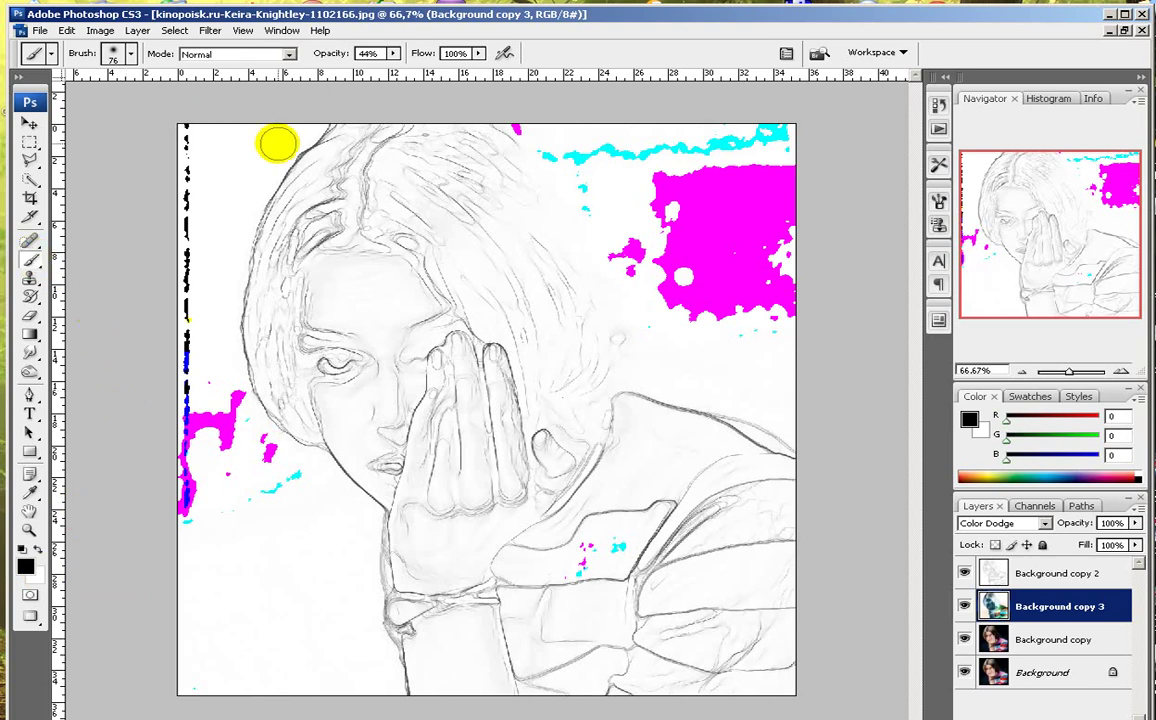
{"action": "left_click", "coordinate": [393, 53]}
{"action": "left_click_drag", "start_coordinate": [395, 71], "coordinate": [372, 72]}
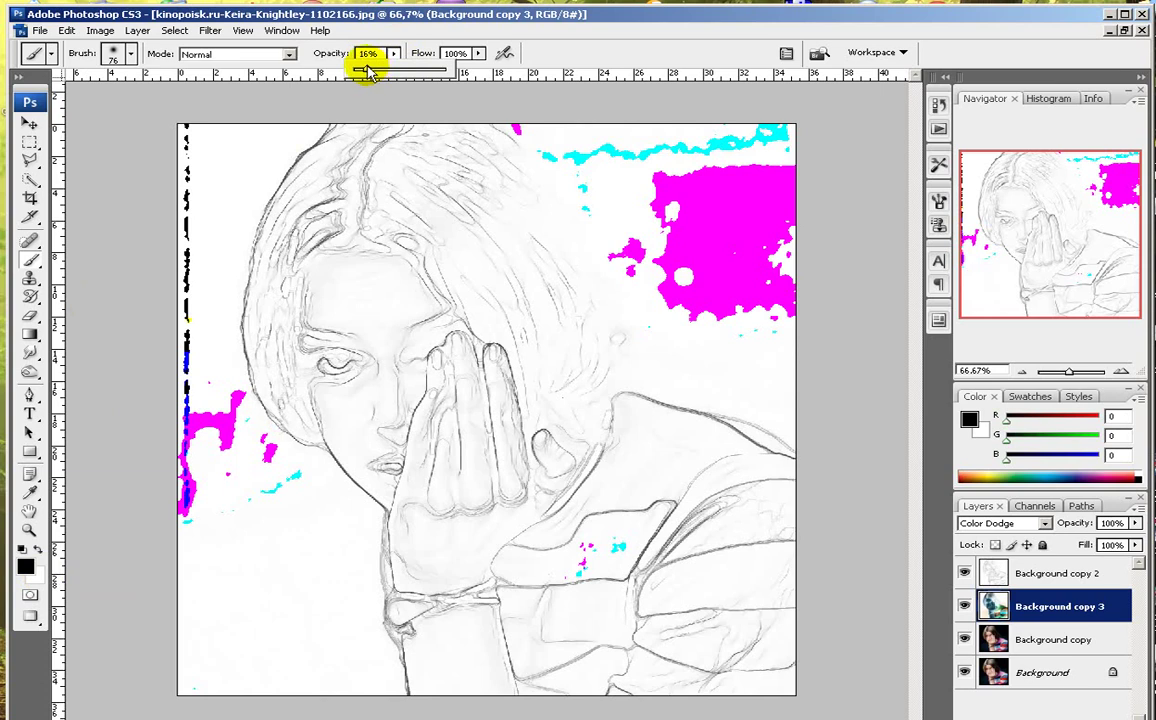
{"action": "left_click_drag", "start_coordinate": [368, 71], "coordinate": [367, 71]}
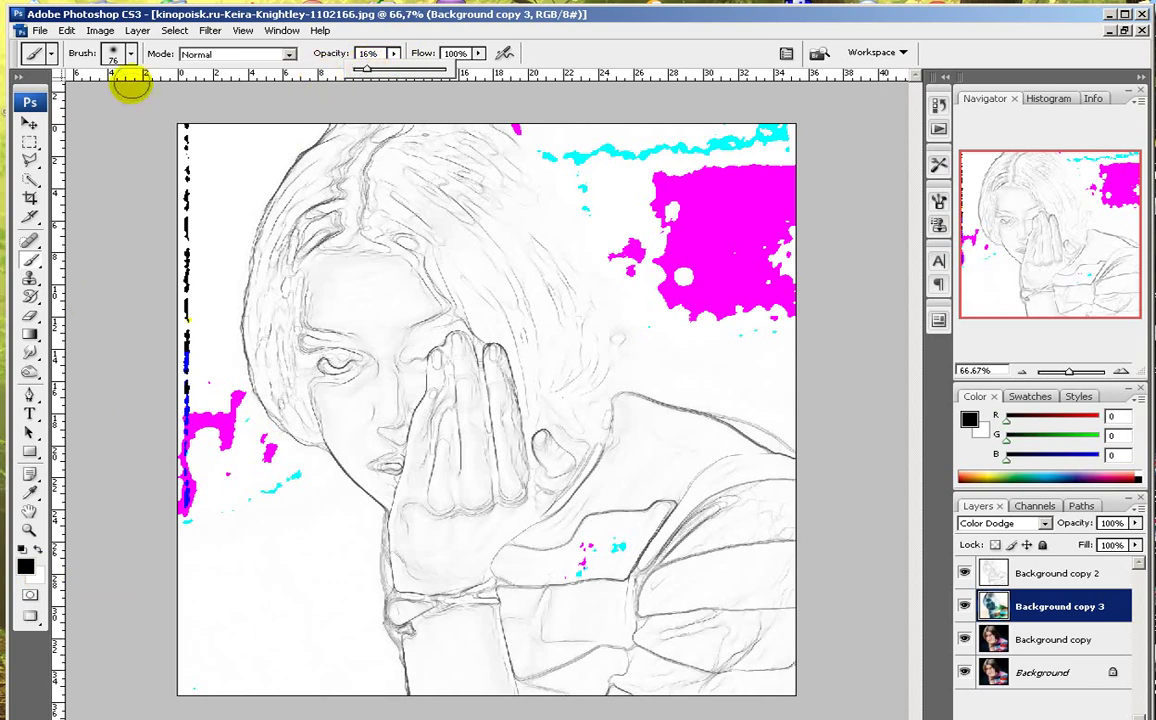
{"action": "left_click", "coordinate": [132, 56]}
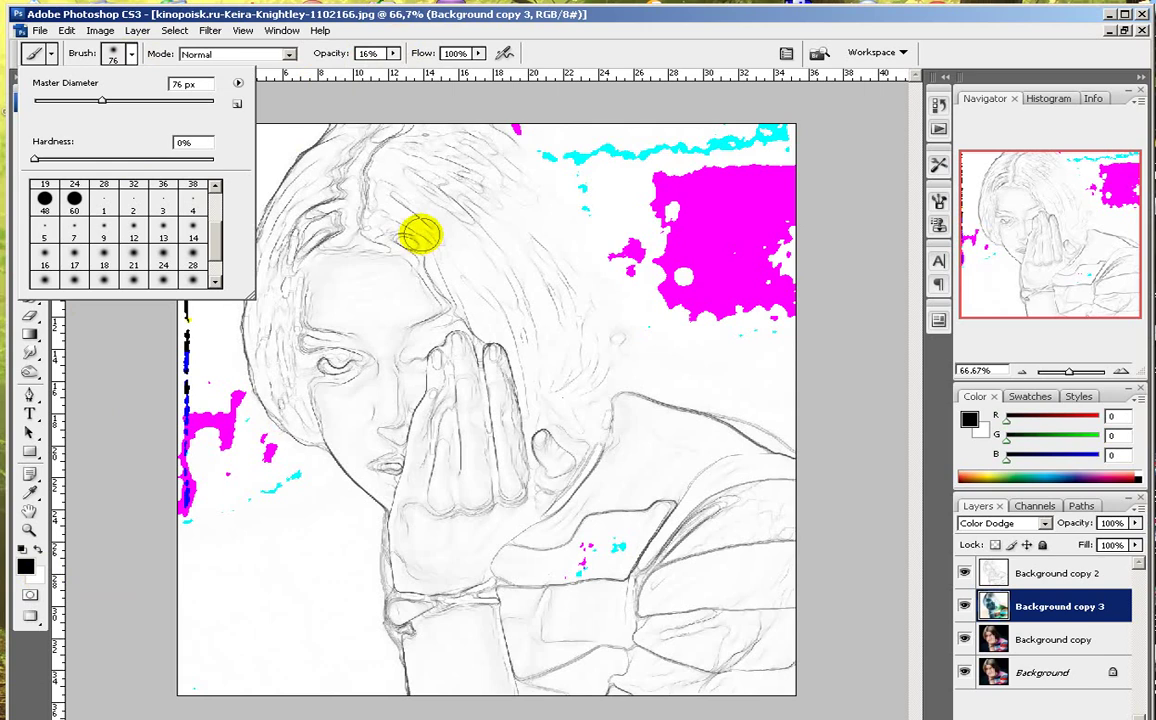
{"action": "left_click_drag", "start_coordinate": [101, 101], "coordinate": [81, 101]}
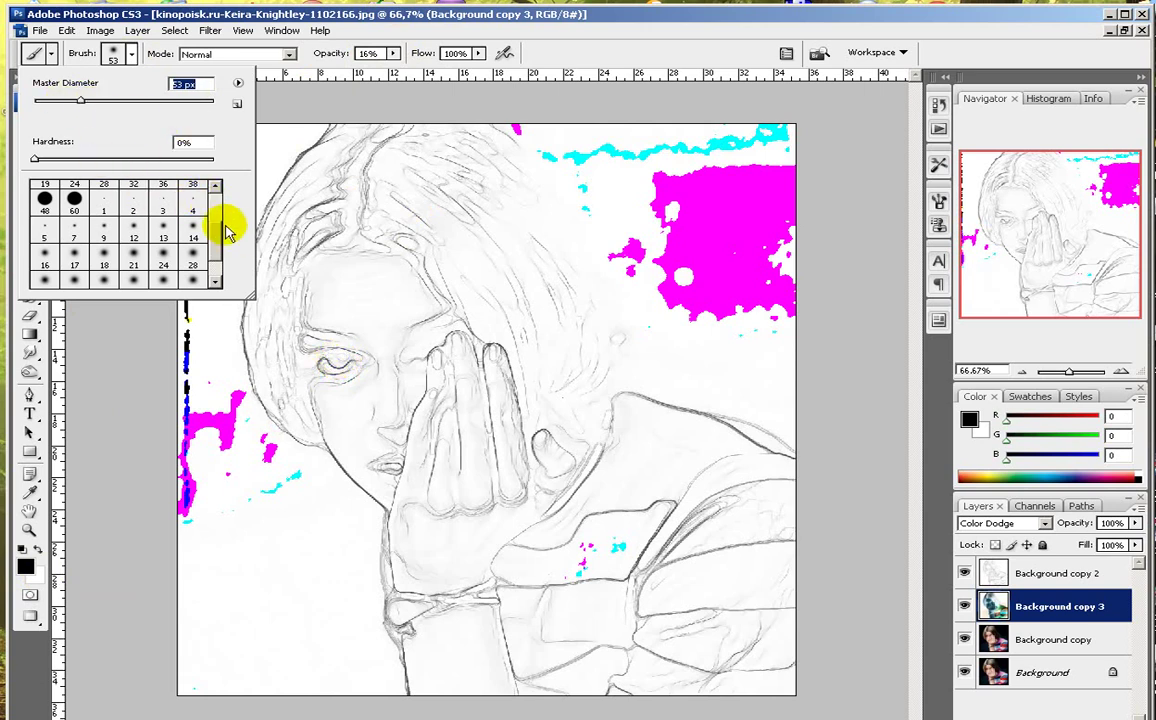
{"action": "left_click_drag", "start_coordinate": [218, 212], "coordinate": [222, 265]}
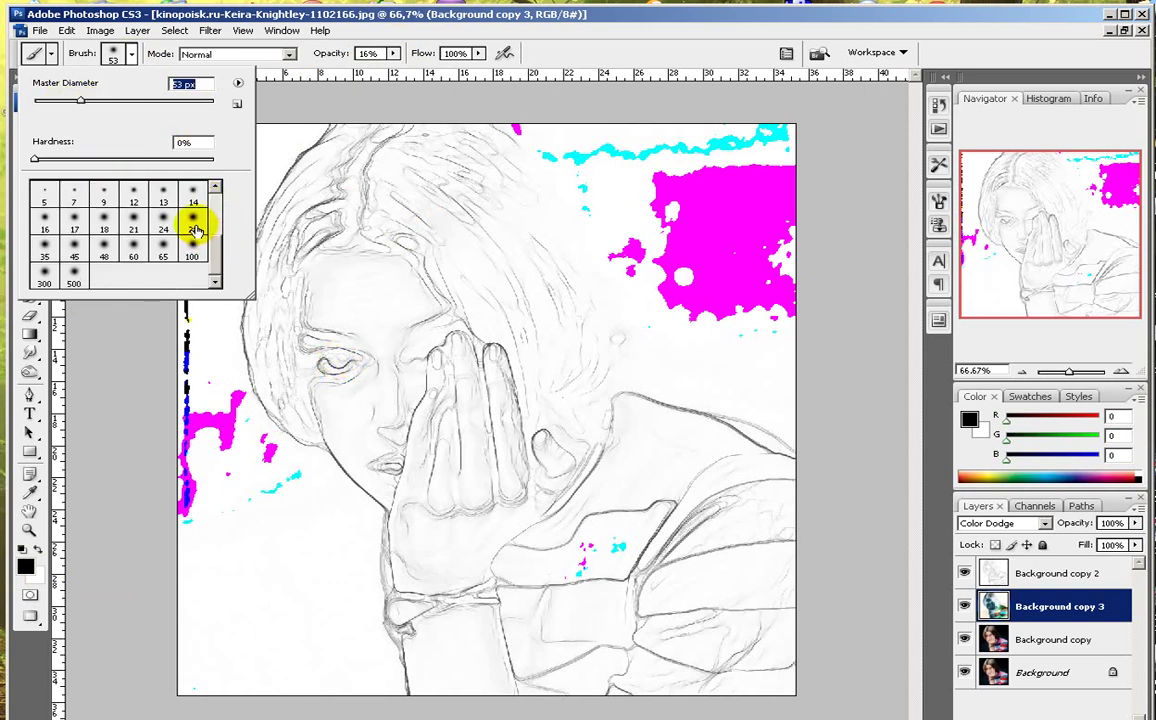
{"action": "left_click", "coordinate": [305, 14]}
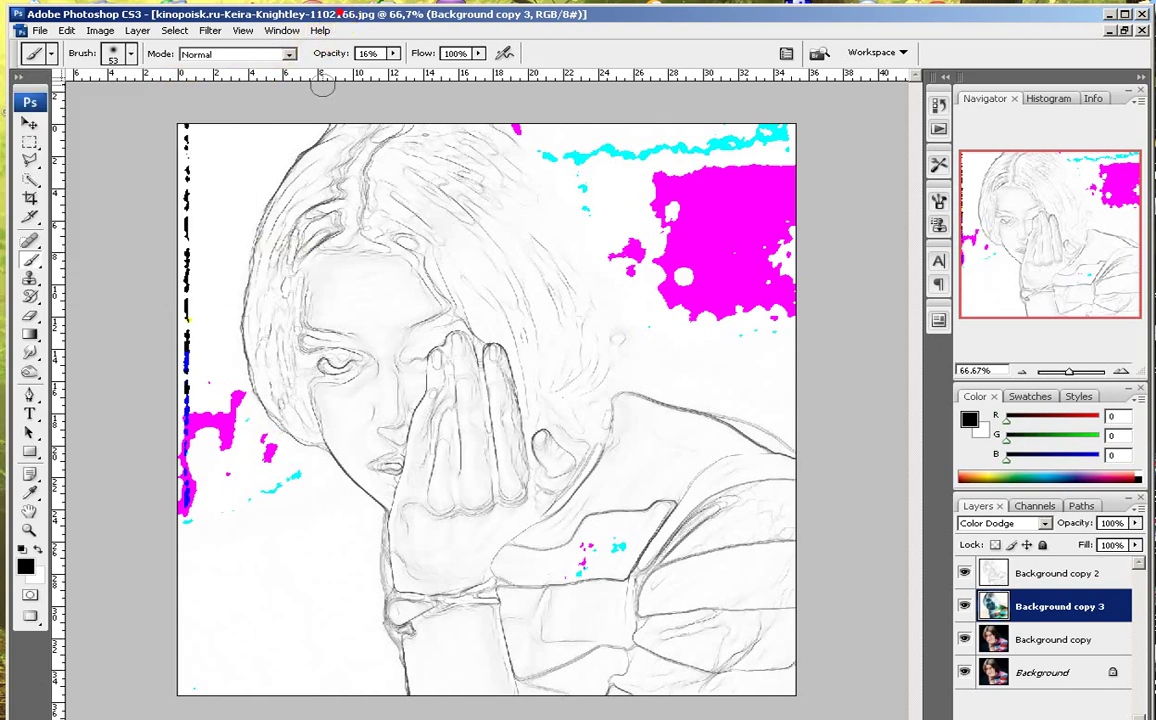
Brush black over the upper part of Background copy 3, covering the dark backdrop, hair, forehead and eyes, to bring the colours back.
{"action": "mouse_move", "coordinate": [183, 116]}
{"action": "left_mouse_down"}
{"action": "mouse_move", "coordinate": [155, 163]}
{"action": "mouse_move", "coordinate": [231, 111]}
{"action": "mouse_move", "coordinate": [271, 113]}
{"action": "mouse_move", "coordinate": [308, 146]}
{"action": "mouse_move", "coordinate": [490, 113]}
{"action": "mouse_move", "coordinate": [654, 120]}
{"action": "mouse_move", "coordinate": [780, 165]}
{"action": "left_mouse_up"}
{"action": "mouse_move", "coordinate": [124, 175]}
{"action": "left_mouse_down"}
{"action": "mouse_move", "coordinate": [194, 186]}
{"action": "mouse_move", "coordinate": [312, 175]}
{"action": "mouse_move", "coordinate": [723, 188]}
{"action": "mouse_move", "coordinate": [632, 176]}
{"action": "mouse_move", "coordinate": [728, 146]}
{"action": "left_mouse_up"}
{"action": "left_click_drag", "start_coordinate": [594, 168], "coordinate": [599, 170]}
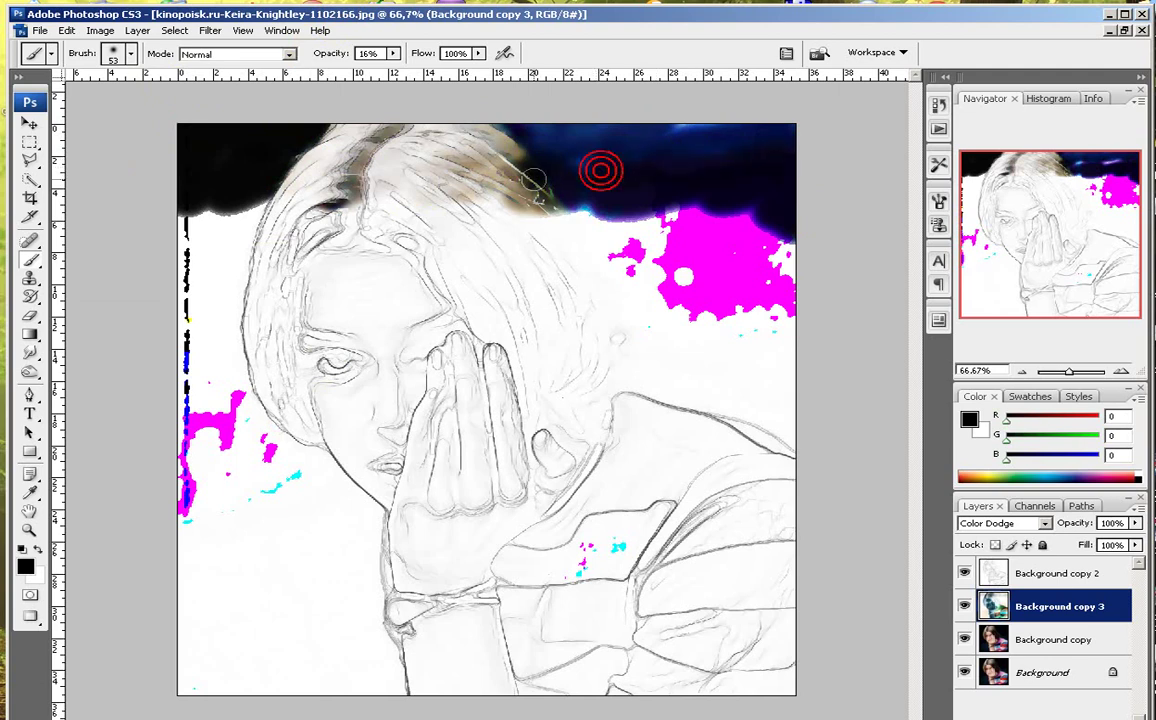
{"action": "mouse_move", "coordinate": [188, 222]}
{"action": "left_mouse_down"}
{"action": "mouse_move", "coordinate": [335, 240]}
{"action": "mouse_move", "coordinate": [545, 210]}
{"action": "mouse_move", "coordinate": [752, 226]}
{"action": "mouse_move", "coordinate": [605, 227]}
{"action": "left_mouse_up"}
{"action": "mouse_move", "coordinate": [673, 211]}
{"action": "left_mouse_down"}
{"action": "mouse_move", "coordinate": [697, 201]}
{"action": "mouse_move", "coordinate": [736, 217]}
{"action": "left_mouse_up"}
{"action": "left_click", "coordinate": [306, 272]}
{"action": "mouse_move", "coordinate": [181, 274]}
{"action": "left_mouse_down"}
{"action": "mouse_move", "coordinate": [254, 261]}
{"action": "mouse_move", "coordinate": [346, 272]}
{"action": "mouse_move", "coordinate": [565, 257]}
{"action": "mouse_move", "coordinate": [732, 295]}
{"action": "mouse_move", "coordinate": [749, 343]}
{"action": "mouse_move", "coordinate": [582, 285]}
{"action": "mouse_move", "coordinate": [167, 280]}
{"action": "mouse_move", "coordinate": [205, 251]}
{"action": "mouse_move", "coordinate": [341, 272]}
{"action": "mouse_move", "coordinate": [400, 262]}
{"action": "mouse_move", "coordinate": [500, 283]}
{"action": "mouse_move", "coordinate": [468, 296]}
{"action": "mouse_move", "coordinate": [470, 330]}
{"action": "mouse_move", "coordinate": [489, 307]}
{"action": "mouse_move", "coordinate": [377, 320]}
{"action": "mouse_move", "coordinate": [284, 297]}
{"action": "mouse_move", "coordinate": [197, 327]}
{"action": "mouse_move", "coordinate": [277, 370]}
{"action": "mouse_move", "coordinate": [340, 358]}
{"action": "mouse_move", "coordinate": [427, 370]}
{"action": "mouse_move", "coordinate": [594, 330]}
{"action": "mouse_move", "coordinate": [774, 328]}
{"action": "mouse_move", "coordinate": [773, 371]}
{"action": "mouse_move", "coordinate": [729, 425]}
{"action": "mouse_move", "coordinate": [331, 410]}
{"action": "mouse_move", "coordinate": [249, 374]}
{"action": "mouse_move", "coordinate": [176, 374]}
{"action": "mouse_move", "coordinate": [342, 414]}
{"action": "mouse_move", "coordinate": [591, 400]}
{"action": "mouse_move", "coordinate": [655, 505]}
{"action": "mouse_move", "coordinate": [626, 419]}
{"action": "mouse_move", "coordinate": [464, 407]}
{"action": "mouse_move", "coordinate": [570, 361]}
{"action": "mouse_move", "coordinate": [672, 356]}
{"action": "mouse_move", "coordinate": [580, 440]}
{"action": "mouse_move", "coordinate": [547, 492]}
{"action": "mouse_move", "coordinate": [737, 461]}
{"action": "mouse_move", "coordinate": [700, 386]}
{"action": "left_mouse_up"}
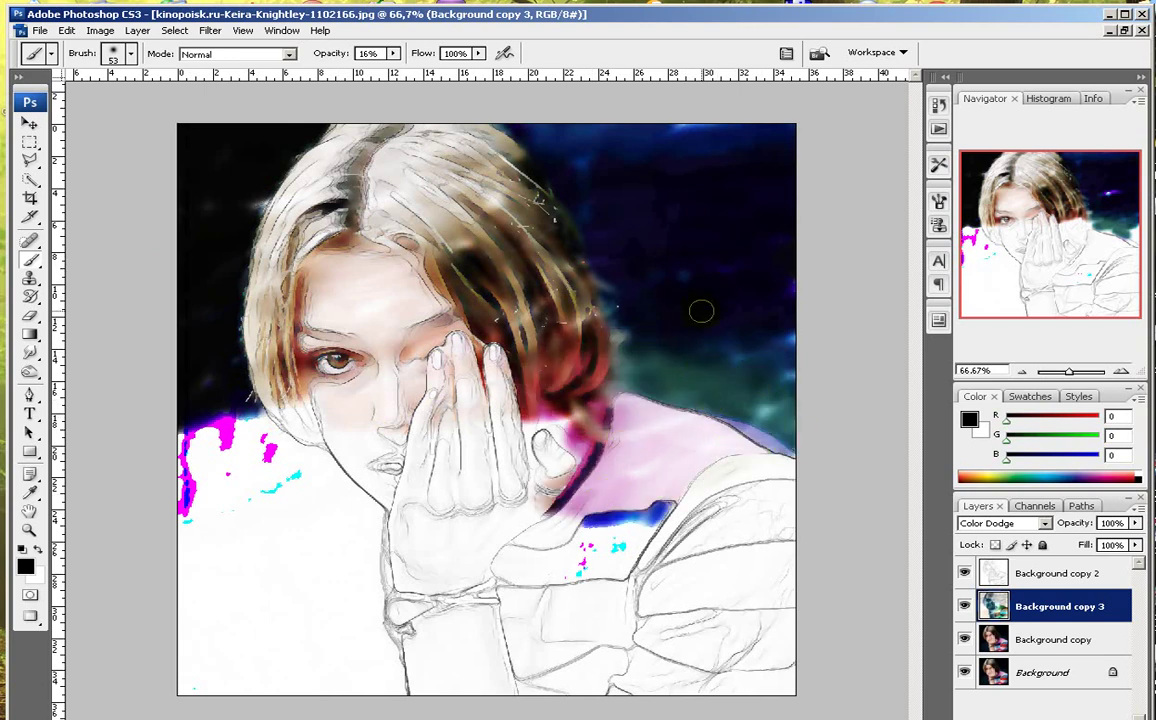
Brush black over the lower face, hand, sweater and remaining backdrop of Background copy 3, and go over the backdrop beside the hair again.
{"action": "mouse_move", "coordinate": [518, 243]}
{"action": "left_mouse_down"}
{"action": "mouse_move", "coordinate": [537, 158]}
{"action": "mouse_move", "coordinate": [343, 318]}
{"action": "mouse_move", "coordinate": [176, 394]}
{"action": "mouse_move", "coordinate": [250, 375]}
{"action": "mouse_move", "coordinate": [70, 427]}
{"action": "mouse_move", "coordinate": [160, 517]}
{"action": "mouse_move", "coordinate": [459, 529]}
{"action": "mouse_move", "coordinate": [482, 413]}
{"action": "mouse_move", "coordinate": [454, 519]}
{"action": "mouse_move", "coordinate": [622, 543]}
{"action": "mouse_move", "coordinate": [322, 527]}
{"action": "mouse_move", "coordinate": [62, 598]}
{"action": "left_mouse_up"}
{"action": "mouse_move", "coordinate": [397, 558]}
{"action": "left_mouse_down"}
{"action": "mouse_move", "coordinate": [117, 651]}
{"action": "mouse_move", "coordinate": [499, 605]}
{"action": "mouse_move", "coordinate": [428, 657]}
{"action": "mouse_move", "coordinate": [299, 657]}
{"action": "mouse_move", "coordinate": [121, 681]}
{"action": "mouse_move", "coordinate": [280, 696]}
{"action": "mouse_move", "coordinate": [527, 680]}
{"action": "mouse_move", "coordinate": [707, 514]}
{"action": "mouse_move", "coordinate": [461, 633]}
{"action": "mouse_move", "coordinate": [467, 673]}
{"action": "mouse_move", "coordinate": [659, 706]}
{"action": "mouse_move", "coordinate": [877, 640]}
{"action": "mouse_move", "coordinate": [804, 558]}
{"action": "mouse_move", "coordinate": [839, 503]}
{"action": "mouse_move", "coordinate": [679, 477]}
{"action": "mouse_move", "coordinate": [754, 423]}
{"action": "mouse_move", "coordinate": [893, 439]}
{"action": "mouse_move", "coordinate": [691, 574]}
{"action": "mouse_move", "coordinate": [713, 625]}
{"action": "mouse_move", "coordinate": [587, 706]}
{"action": "mouse_move", "coordinate": [740, 522]}
{"action": "mouse_move", "coordinate": [685, 455]}
{"action": "mouse_move", "coordinate": [629, 515]}
{"action": "mouse_move", "coordinate": [595, 667]}
{"action": "mouse_move", "coordinate": [627, 706]}
{"action": "mouse_move", "coordinate": [704, 465]}
{"action": "mouse_move", "coordinate": [615, 497]}
{"action": "mouse_move", "coordinate": [697, 475]}
{"action": "mouse_move", "coordinate": [740, 512]}
{"action": "mouse_move", "coordinate": [751, 620]}
{"action": "mouse_move", "coordinate": [817, 672]}
{"action": "mouse_move", "coordinate": [676, 692]}
{"action": "mouse_move", "coordinate": [583, 675]}
{"action": "mouse_move", "coordinate": [575, 475]}
{"action": "mouse_move", "coordinate": [500, 235]}
{"action": "left_mouse_up"}
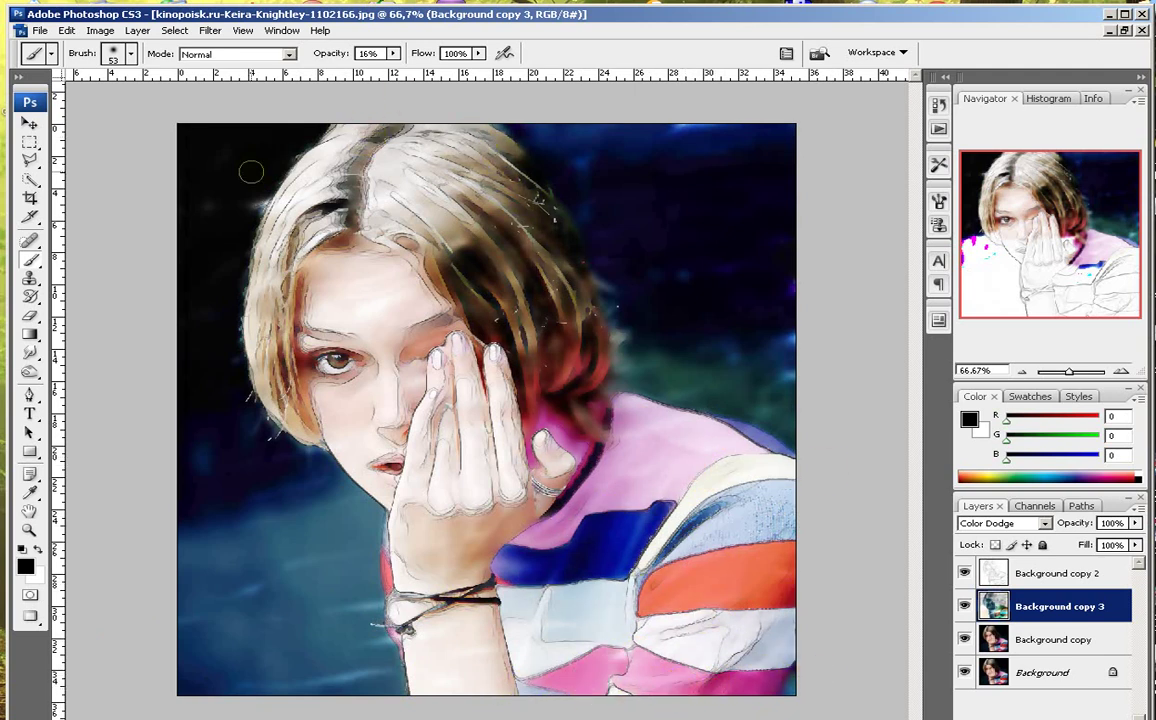
{"action": "mouse_move", "coordinate": [199, 452]}
{"action": "left_mouse_down"}
{"action": "mouse_move", "coordinate": [271, 555]}
{"action": "mouse_move", "coordinate": [255, 570]}
{"action": "mouse_move", "coordinate": [214, 529]}
{"action": "mouse_move", "coordinate": [321, 515]}
{"action": "mouse_move", "coordinate": [268, 560]}
{"action": "mouse_move", "coordinate": [382, 517]}
{"action": "mouse_move", "coordinate": [305, 520]}
{"action": "mouse_move", "coordinate": [256, 566]}
{"action": "mouse_move", "coordinate": [205, 580]}
{"action": "mouse_move", "coordinate": [201, 660]}
{"action": "mouse_move", "coordinate": [352, 635]}
{"action": "mouse_move", "coordinate": [379, 614]}
{"action": "mouse_move", "coordinate": [387, 684]}
{"action": "mouse_move", "coordinate": [189, 671]}
{"action": "mouse_move", "coordinate": [379, 627]}
{"action": "mouse_move", "coordinate": [152, 599]}
{"action": "left_mouse_up"}
{"action": "mouse_move", "coordinate": [625, 337]}
{"action": "left_mouse_down"}
{"action": "mouse_move", "coordinate": [736, 354]}
{"action": "mouse_move", "coordinate": [774, 332]}
{"action": "mouse_move", "coordinate": [790, 300]}
{"action": "mouse_move", "coordinate": [773, 215]}
{"action": "mouse_move", "coordinate": [623, 105]}
{"action": "mouse_move", "coordinate": [567, 160]}
{"action": "left_mouse_up"}
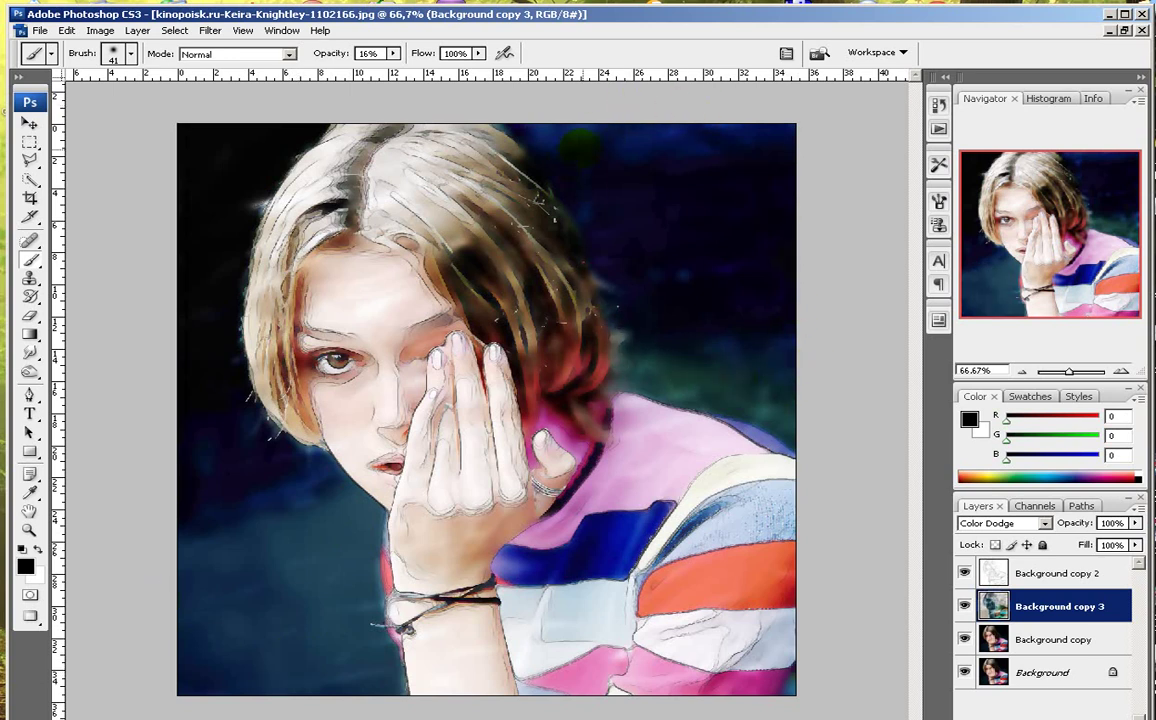
{"action": "mouse_move", "coordinate": [626, 347]}
{"action": "left_mouse_down"}
{"action": "mouse_move", "coordinate": [624, 382]}
{"action": "mouse_move", "coordinate": [780, 436]}
{"action": "mouse_move", "coordinate": [810, 459]}
{"action": "left_mouse_up"}
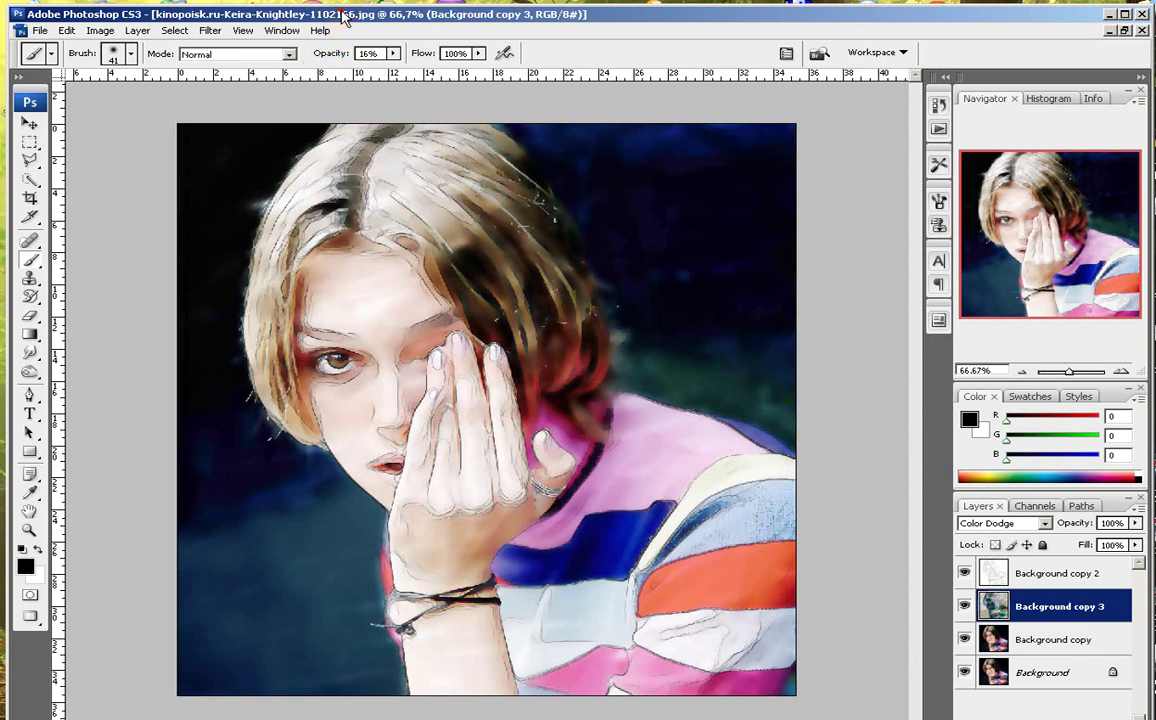
Raise the brush opacity to 55% and brush black over the hair, face and hand on Background copy 3.
{"action": "left_click", "coordinate": [394, 53]}
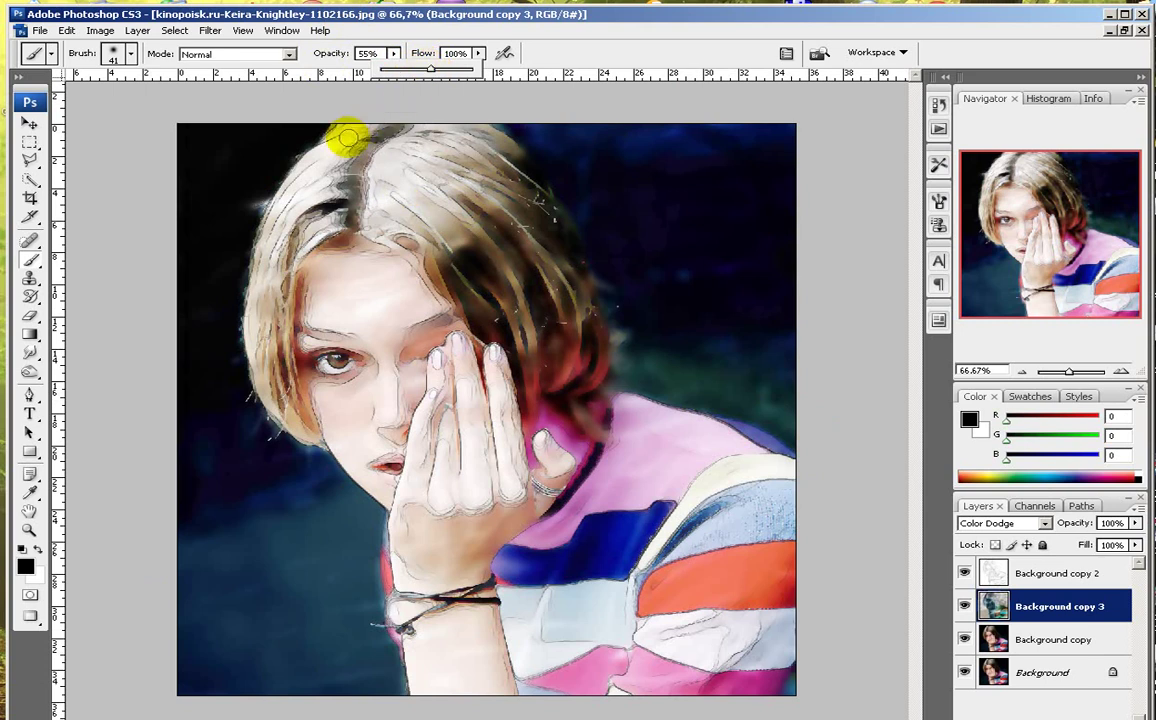
{"action": "left_click", "coordinate": [463, 15]}
{"action": "mouse_move", "coordinate": [343, 128]}
{"action": "left_mouse_down"}
{"action": "mouse_move", "coordinate": [304, 168]}
{"action": "mouse_move", "coordinate": [364, 130]}
{"action": "mouse_move", "coordinate": [352, 157]}
{"action": "mouse_move", "coordinate": [374, 147]}
{"action": "mouse_move", "coordinate": [369, 190]}
{"action": "mouse_move", "coordinate": [379, 186]}
{"action": "mouse_move", "coordinate": [382, 217]}
{"action": "mouse_move", "coordinate": [411, 200]}
{"action": "mouse_move", "coordinate": [417, 232]}
{"action": "mouse_move", "coordinate": [488, 218]}
{"action": "mouse_move", "coordinate": [484, 150]}
{"action": "mouse_move", "coordinate": [462, 110]}
{"action": "mouse_move", "coordinate": [467, 133]}
{"action": "mouse_move", "coordinate": [328, 160]}
{"action": "mouse_move", "coordinate": [302, 210]}
{"action": "mouse_move", "coordinate": [284, 216]}
{"action": "mouse_move", "coordinate": [267, 203]}
{"action": "mouse_move", "coordinate": [308, 222]}
{"action": "mouse_move", "coordinate": [354, 203]}
{"action": "mouse_move", "coordinate": [312, 265]}
{"action": "mouse_move", "coordinate": [347, 280]}
{"action": "mouse_move", "coordinate": [325, 317]}
{"action": "mouse_move", "coordinate": [453, 277]}
{"action": "mouse_move", "coordinate": [443, 275]}
{"action": "mouse_move", "coordinate": [446, 211]}
{"action": "mouse_move", "coordinate": [416, 197]}
{"action": "mouse_move", "coordinate": [288, 366]}
{"action": "mouse_move", "coordinate": [262, 340]}
{"action": "mouse_move", "coordinate": [262, 355]}
{"action": "mouse_move", "coordinate": [252, 317]}
{"action": "mouse_move", "coordinate": [314, 440]}
{"action": "mouse_move", "coordinate": [317, 400]}
{"action": "mouse_move", "coordinate": [337, 398]}
{"action": "mouse_move", "coordinate": [340, 418]}
{"action": "mouse_move", "coordinate": [327, 332]}
{"action": "mouse_move", "coordinate": [345, 335]}
{"action": "mouse_move", "coordinate": [330, 390]}
{"action": "mouse_move", "coordinate": [320, 368]}
{"action": "mouse_move", "coordinate": [373, 329]}
{"action": "mouse_move", "coordinate": [419, 342]}
{"action": "mouse_move", "coordinate": [391, 271]}
{"action": "mouse_move", "coordinate": [344, 306]}
{"action": "mouse_move", "coordinate": [354, 299]}
{"action": "mouse_move", "coordinate": [379, 396]}
{"action": "mouse_move", "coordinate": [422, 383]}
{"action": "mouse_move", "coordinate": [398, 353]}
{"action": "mouse_move", "coordinate": [385, 396]}
{"action": "mouse_move", "coordinate": [352, 372]}
{"action": "mouse_move", "coordinate": [363, 471]}
{"action": "mouse_move", "coordinate": [349, 468]}
{"action": "mouse_move", "coordinate": [407, 366]}
{"action": "mouse_move", "coordinate": [437, 380]}
{"action": "mouse_move", "coordinate": [418, 492]}
{"action": "mouse_move", "coordinate": [424, 434]}
{"action": "mouse_move", "coordinate": [464, 338]}
{"action": "mouse_move", "coordinate": [489, 362]}
{"action": "mouse_move", "coordinate": [449, 404]}
{"action": "mouse_move", "coordinate": [434, 538]}
{"action": "mouse_move", "coordinate": [443, 475]}
{"action": "mouse_move", "coordinate": [498, 439]}
{"action": "mouse_move", "coordinate": [532, 540]}
{"action": "mouse_move", "coordinate": [530, 430]}
{"action": "mouse_move", "coordinate": [619, 467]}
{"action": "mouse_move", "coordinate": [595, 375]}
{"action": "mouse_move", "coordinate": [651, 419]}
{"action": "mouse_move", "coordinate": [760, 462]}
{"action": "mouse_move", "coordinate": [758, 445]}
{"action": "mouse_move", "coordinate": [588, 457]}
{"action": "mouse_move", "coordinate": [692, 480]}
{"action": "mouse_move", "coordinate": [666, 480]}
{"action": "mouse_move", "coordinate": [741, 444]}
{"action": "mouse_move", "coordinate": [756, 460]}
{"action": "mouse_move", "coordinate": [400, 490]}
{"action": "mouse_move", "coordinate": [405, 555]}
{"action": "mouse_move", "coordinate": [452, 689]}
{"action": "mouse_move", "coordinate": [527, 695]}
{"action": "mouse_move", "coordinate": [395, 490]}
{"action": "mouse_move", "coordinate": [362, 512]}
{"action": "mouse_move", "coordinate": [410, 515]}
{"action": "mouse_move", "coordinate": [512, 628]}
{"action": "mouse_move", "coordinate": [516, 531]}
{"action": "left_mouse_up"}
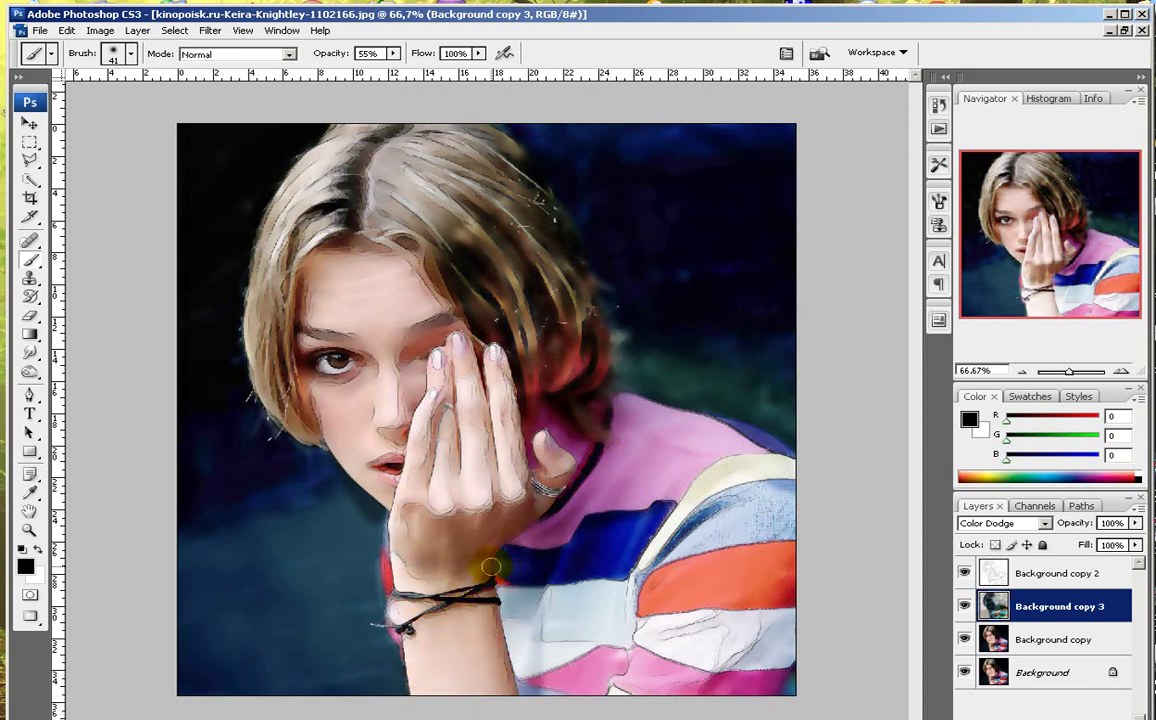
Brush black over the striped sweater of Background copy 3 and go over the hair, nearby backdrop and face again.
{"action": "mouse_move", "coordinate": [532, 576]}
{"action": "left_mouse_down"}
{"action": "mouse_move", "coordinate": [525, 540]}
{"action": "mouse_move", "coordinate": [520, 590]}
{"action": "mouse_move", "coordinate": [660, 695]}
{"action": "mouse_move", "coordinate": [715, 694]}
{"action": "mouse_move", "coordinate": [700, 660]}
{"action": "mouse_move", "coordinate": [745, 625]}
{"action": "mouse_move", "coordinate": [720, 560]}
{"action": "mouse_move", "coordinate": [769, 467]}
{"action": "mouse_move", "coordinate": [611, 598]}
{"action": "mouse_move", "coordinate": [668, 630]}
{"action": "mouse_move", "coordinate": [662, 660]}
{"action": "mouse_move", "coordinate": [614, 684]}
{"action": "mouse_move", "coordinate": [800, 612]}
{"action": "mouse_move", "coordinate": [773, 528]}
{"action": "left_mouse_up"}
{"action": "mouse_move", "coordinate": [692, 534]}
{"action": "left_mouse_down"}
{"action": "mouse_move", "coordinate": [560, 570]}
{"action": "mouse_move", "coordinate": [455, 550]}
{"action": "mouse_move", "coordinate": [553, 630]}
{"action": "mouse_move", "coordinate": [575, 515]}
{"action": "mouse_move", "coordinate": [660, 470]}
{"action": "mouse_move", "coordinate": [525, 388]}
{"action": "mouse_move", "coordinate": [465, 430]}
{"action": "mouse_move", "coordinate": [392, 590]}
{"action": "mouse_move", "coordinate": [403, 452]}
{"action": "mouse_move", "coordinate": [445, 364]}
{"action": "mouse_move", "coordinate": [392, 526]}
{"action": "mouse_move", "coordinate": [505, 600]}
{"action": "mouse_move", "coordinate": [565, 678]}
{"action": "left_mouse_up"}
{"action": "mouse_move", "coordinate": [634, 521]}
{"action": "left_mouse_down"}
{"action": "mouse_move", "coordinate": [510, 458]}
{"action": "mouse_move", "coordinate": [520, 300]}
{"action": "mouse_move", "coordinate": [485, 150]}
{"action": "left_mouse_up"}
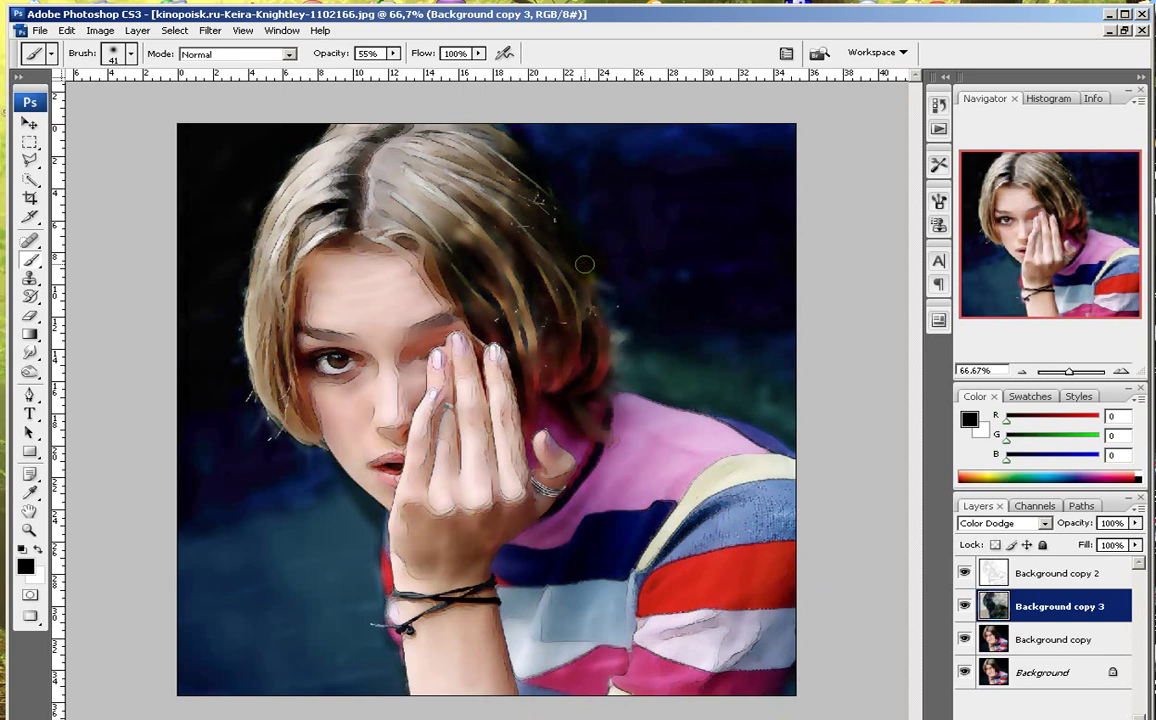
{"action": "left_click_drag", "start_coordinate": [418, 130], "coordinate": [500, 215]}
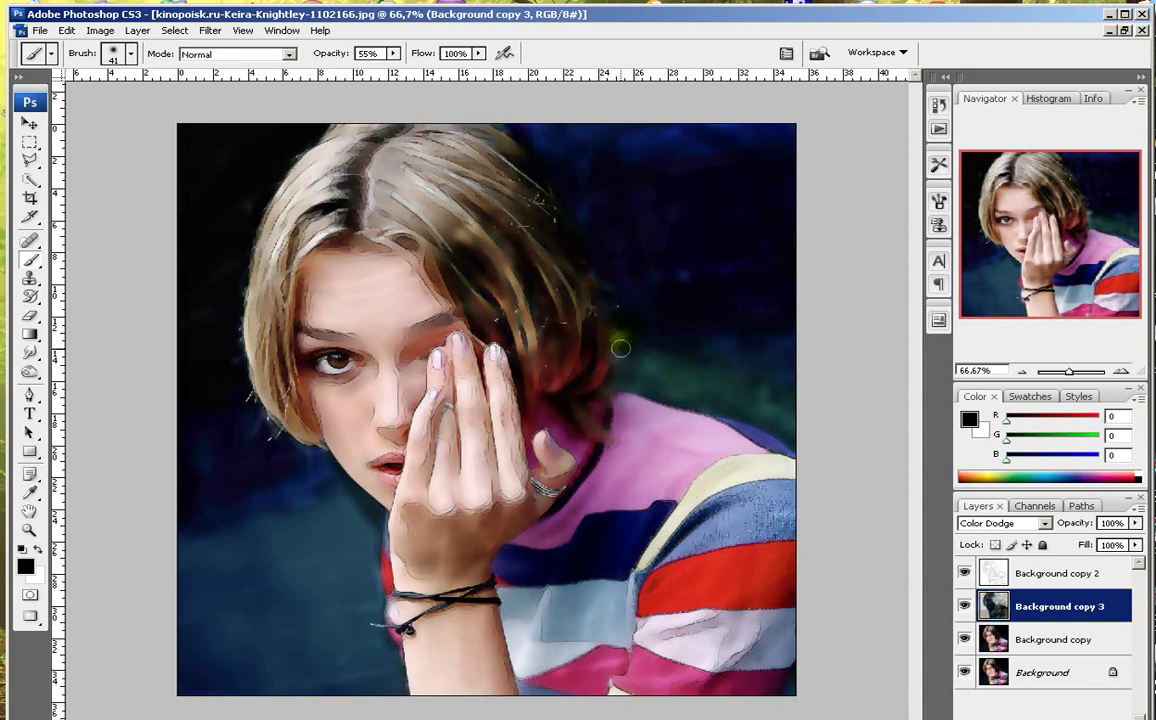
{"action": "mouse_move", "coordinate": [544, 489]}
{"action": "left_mouse_down"}
{"action": "mouse_move", "coordinate": [507, 283]}
{"action": "mouse_move", "coordinate": [385, 188]}
{"action": "mouse_move", "coordinate": [312, 195]}
{"action": "mouse_move", "coordinate": [299, 211]}
{"action": "mouse_move", "coordinate": [299, 310]}
{"action": "left_mouse_up"}
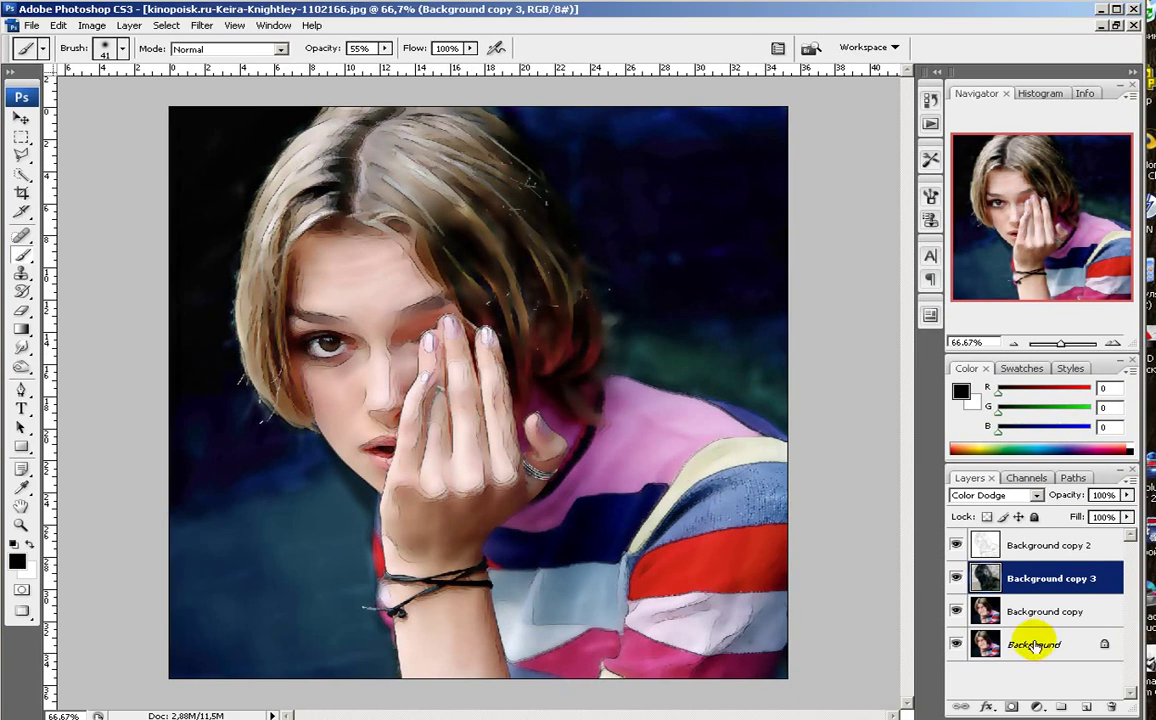
Duplicate the Background layer and move the duplicate to the top of the layer stack.
{"action": "left_click", "coordinate": [1038, 675]}
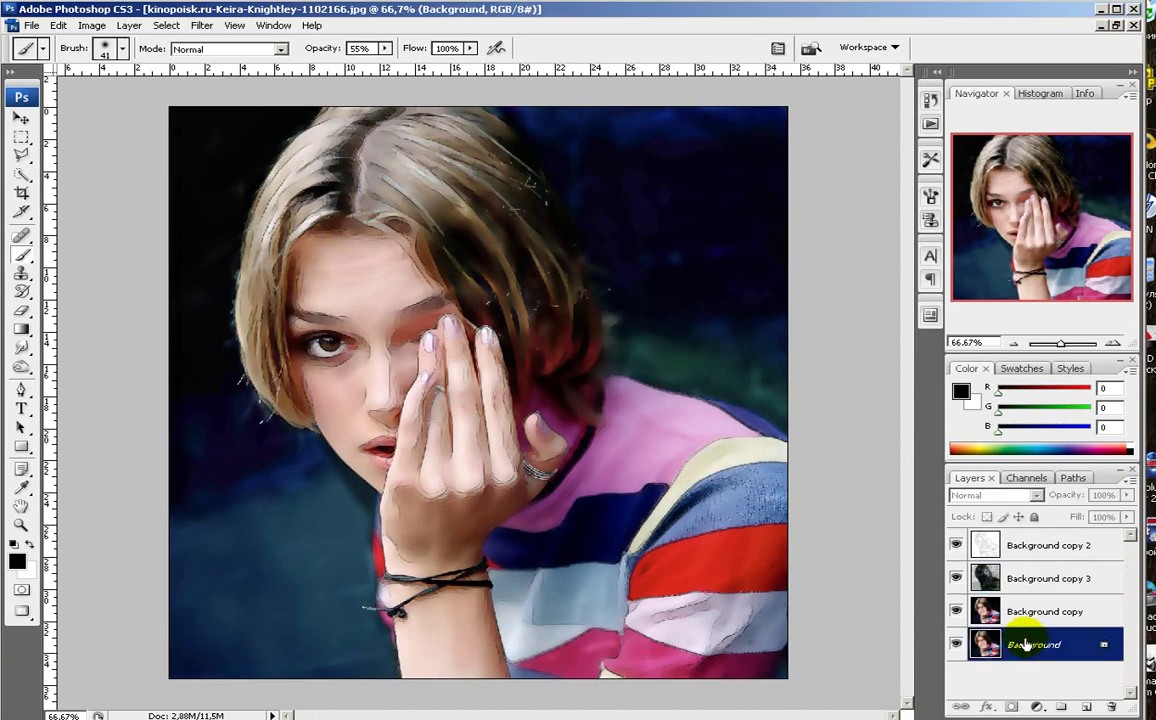
{"action": "right_click", "coordinate": [1017, 650]}
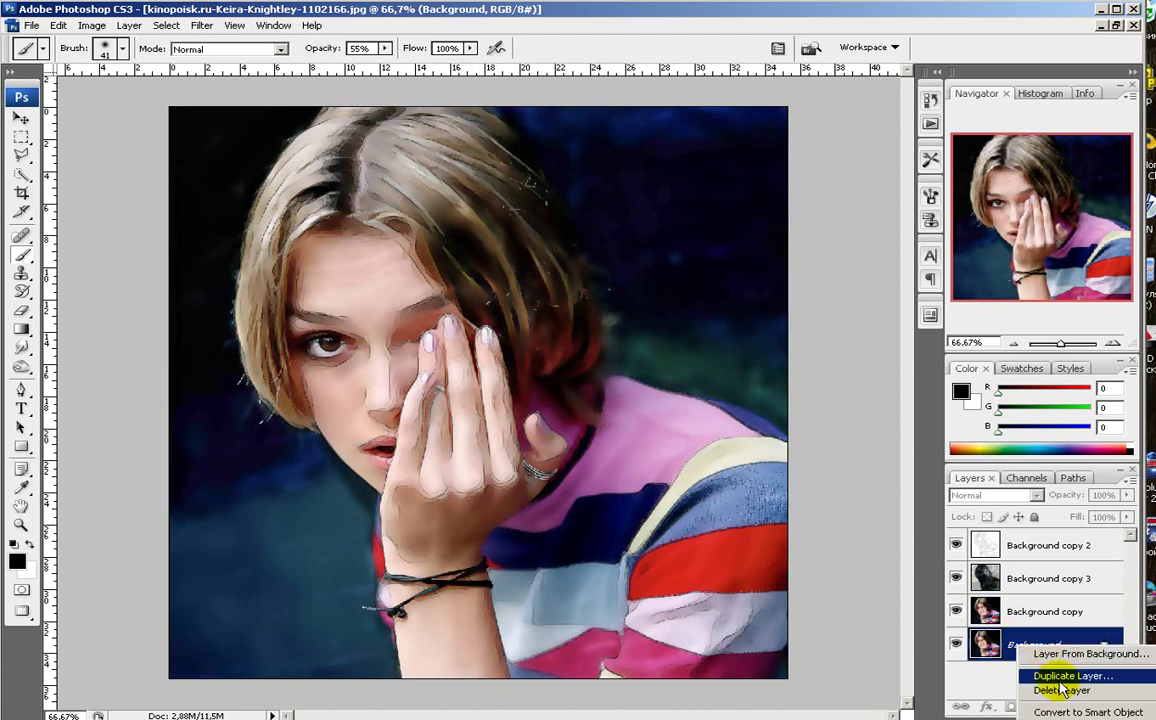
{"action": "left_click", "coordinate": [1050, 676]}
{"action": "left_click", "coordinate": [751, 259]}
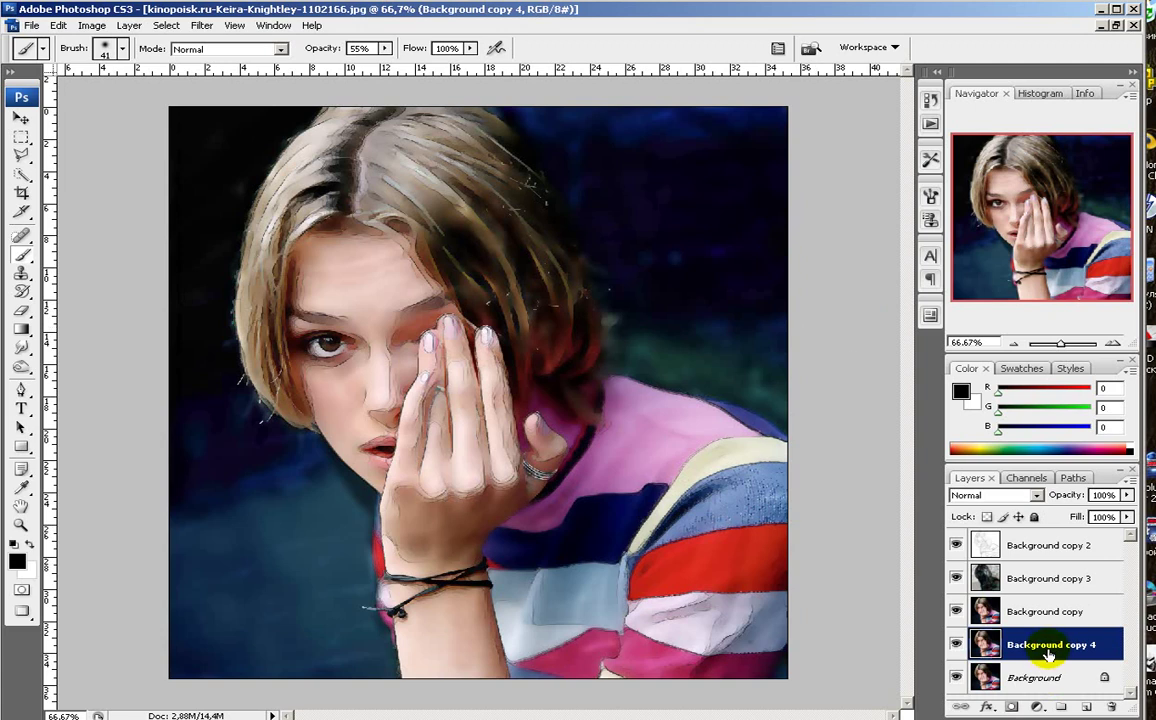
{"action": "left_click_drag", "start_coordinate": [1048, 650], "coordinate": [1046, 545]}
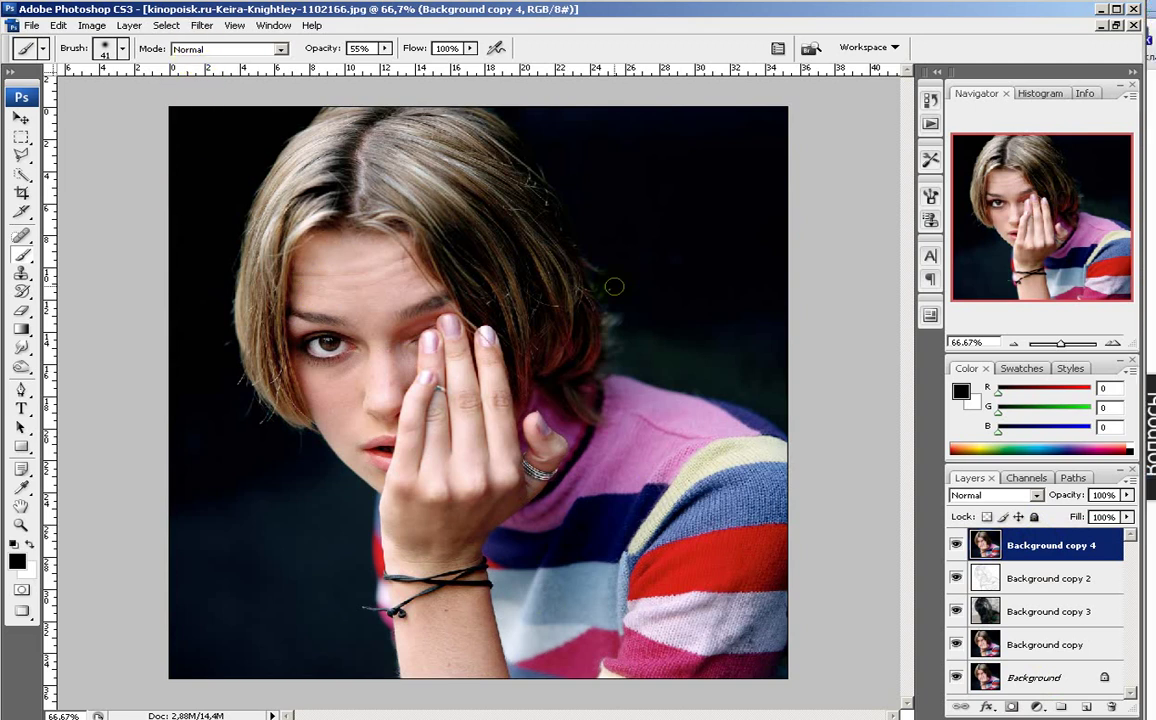
Open the Filter Gallery for Background copy 4 and show the Artistic filters.
{"action": "left_click", "coordinate": [203, 27]}
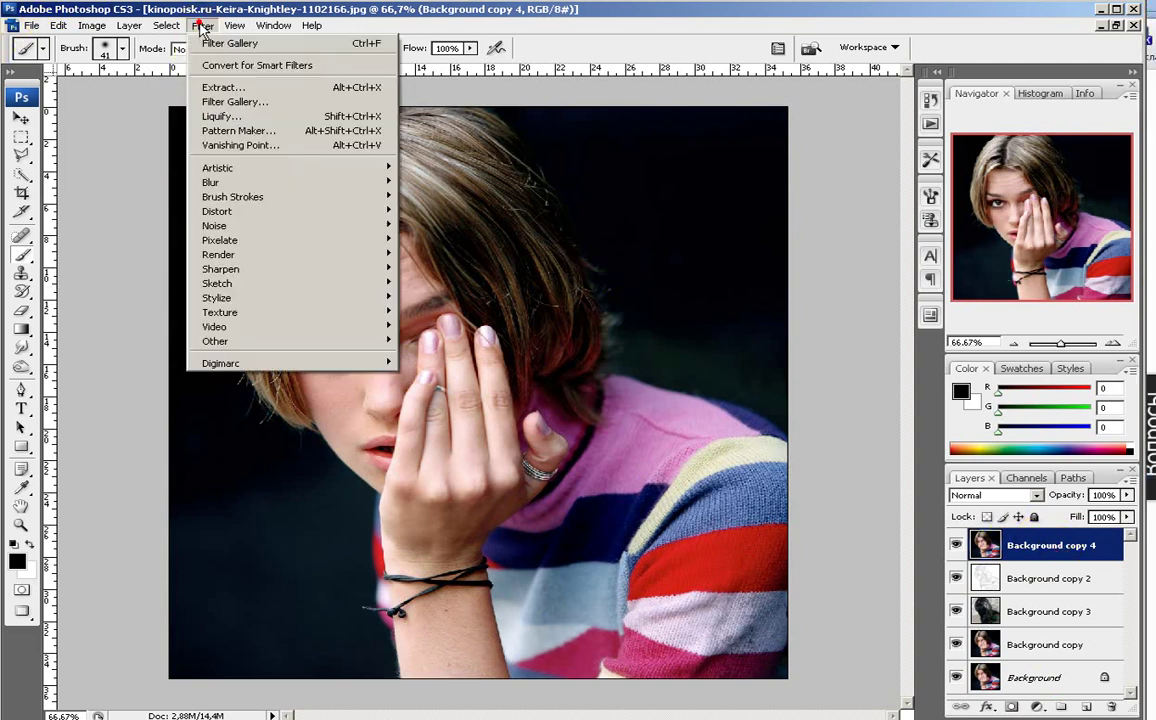
{"action": "left_click", "coordinate": [213, 98]}
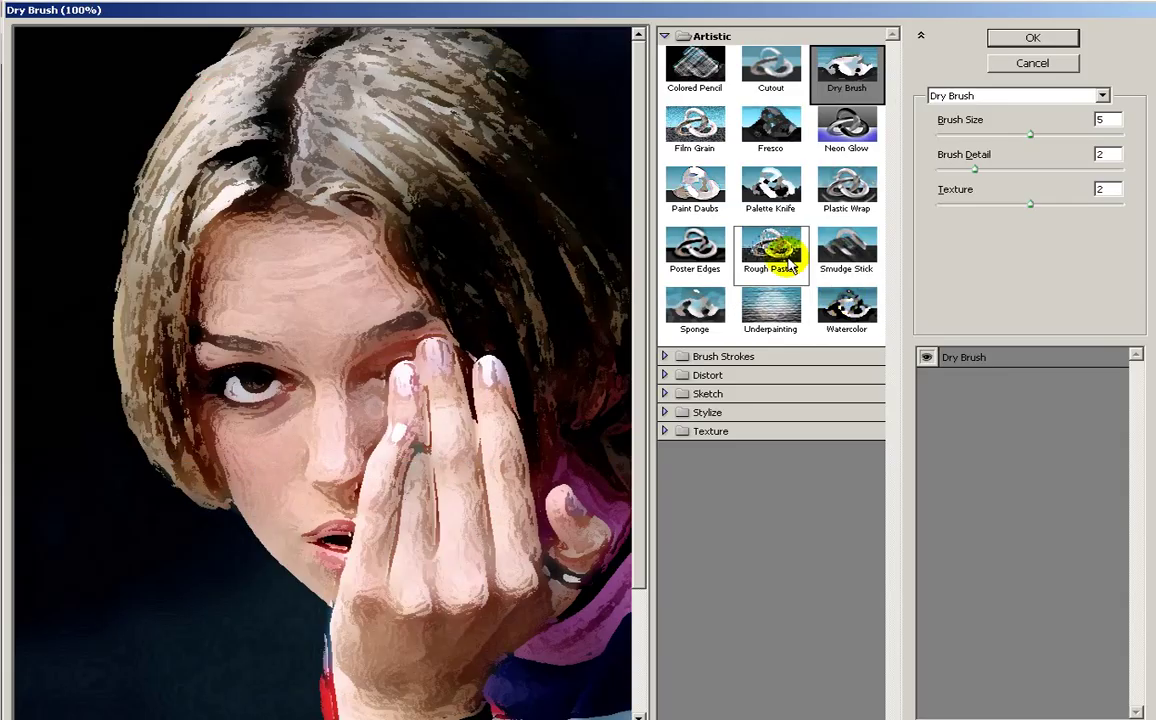
{"action": "left_click", "coordinate": [764, 88]}
{"action": "left_click", "coordinate": [695, 70]}
{"action": "left_click", "coordinate": [795, 80]}
{"action": "left_click", "coordinate": [842, 85]}
{"action": "left_click", "coordinate": [676, 38]}
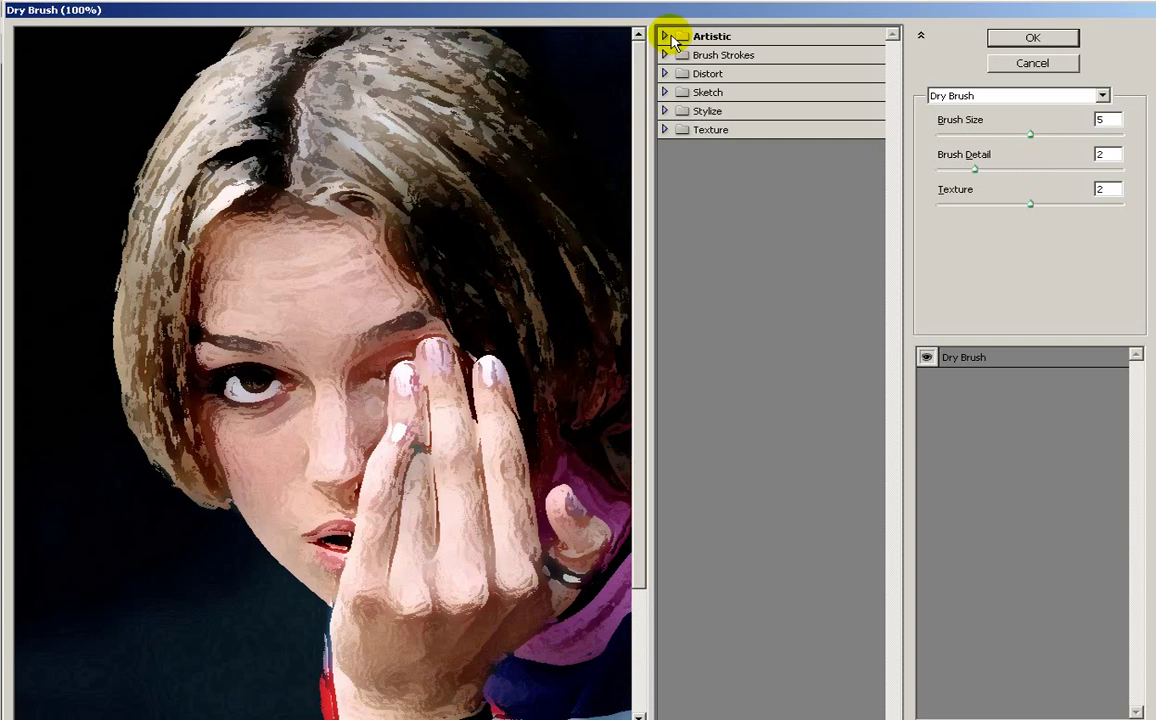
{"action": "left_click", "coordinate": [676, 38]}
{"action": "left_click", "coordinate": [801, 40]}
{"action": "left_click", "coordinate": [812, 40]}
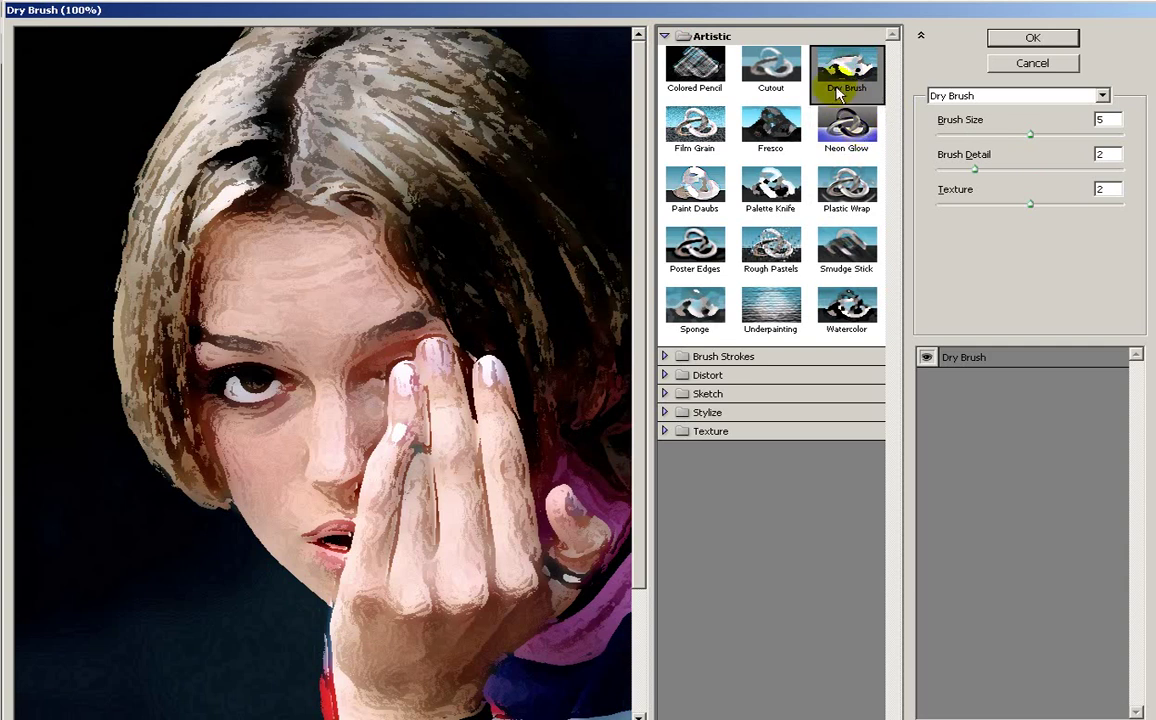
Compare the Watercolor, Fresco and Dry Brush previews and choose the Watercolor filter.
{"action": "left_click", "coordinate": [848, 310]}
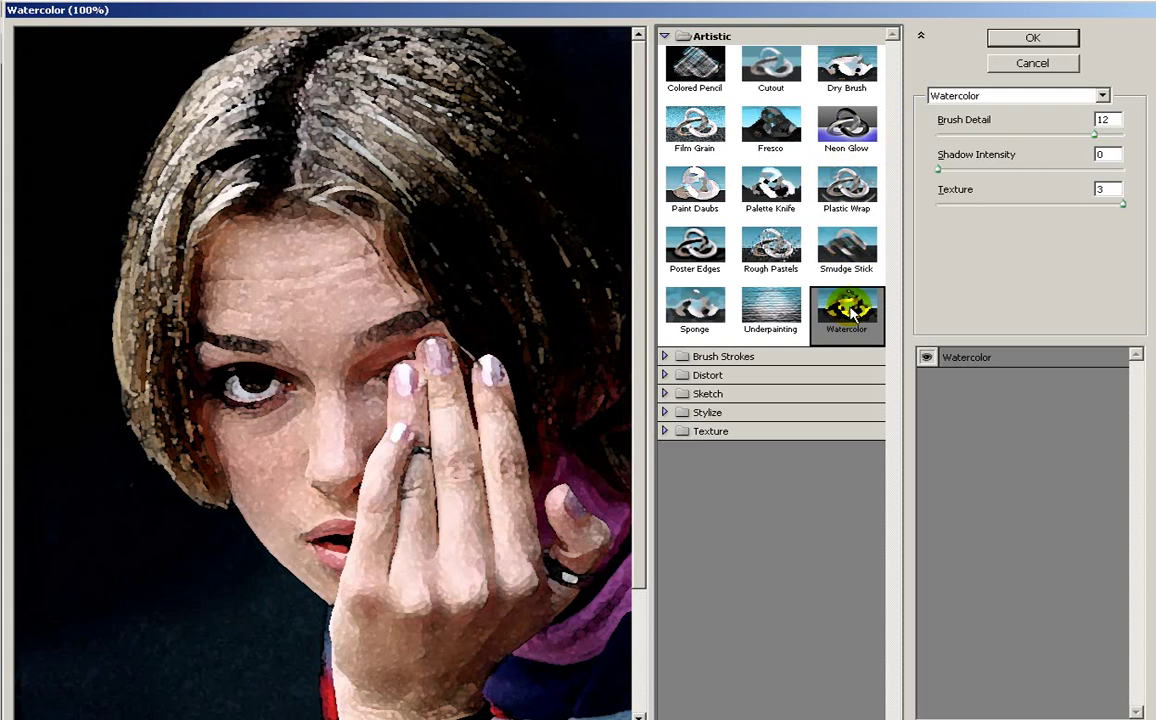
{"action": "left_click", "coordinate": [752, 136]}
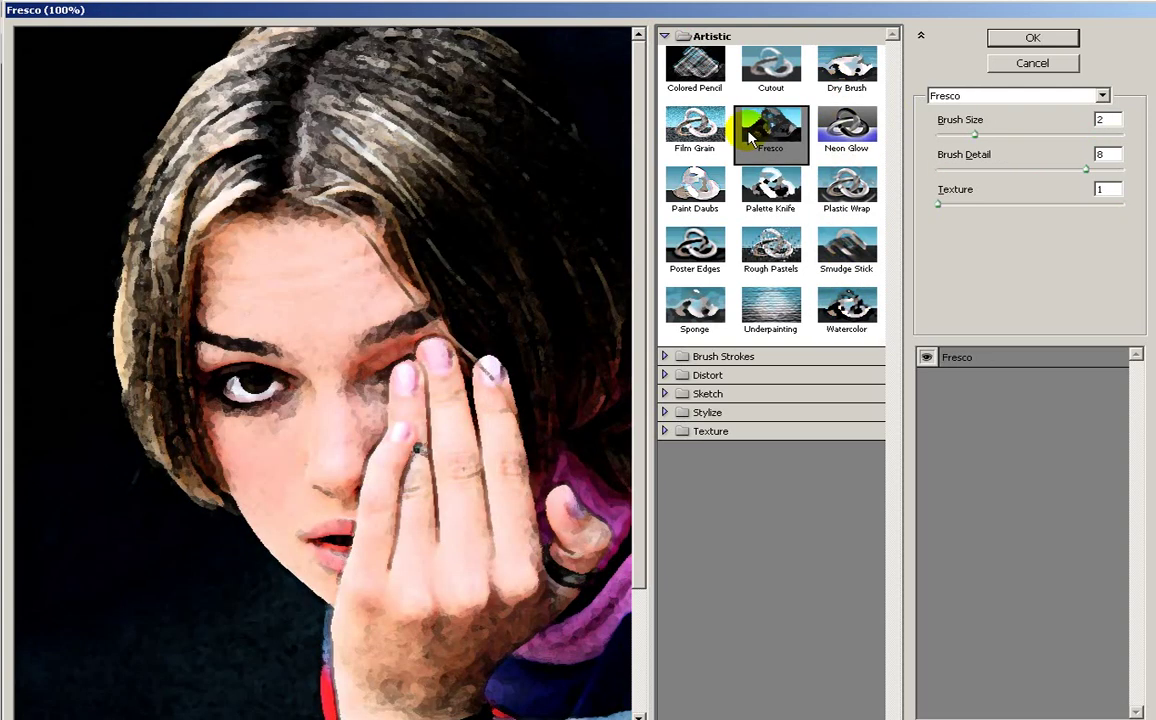
{"action": "left_click", "coordinate": [830, 68]}
{"action": "left_click", "coordinate": [770, 130]}
{"action": "left_click", "coordinate": [845, 300]}
{"action": "left_click", "coordinate": [770, 130]}
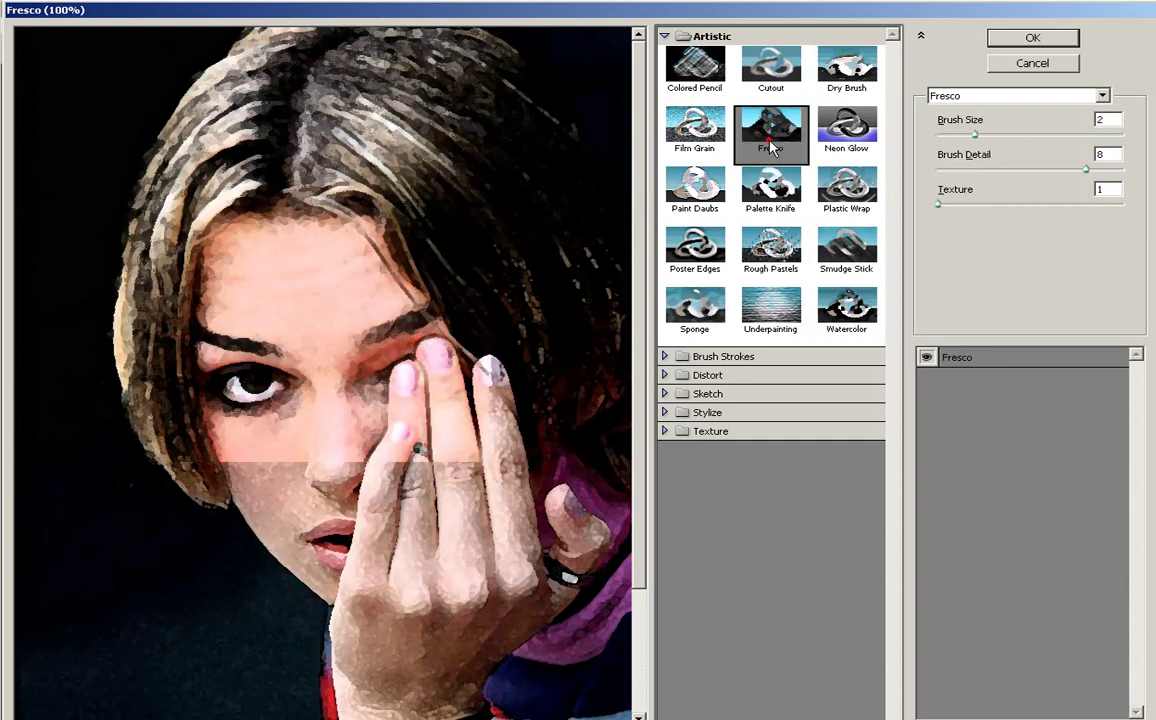
{"action": "left_click", "coordinate": [852, 308]}
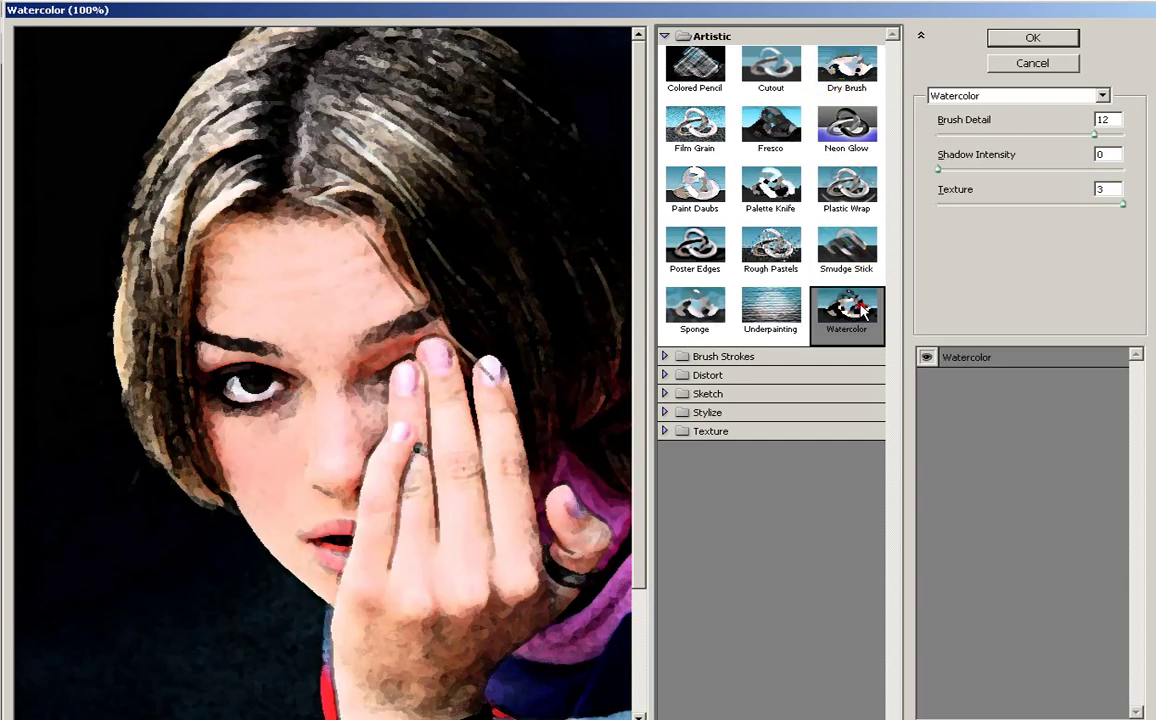
Apply the Watercolor filter to Background copy 4 with Brush Detail 12, Shadow Intensity 0 and Texture 3.
{"action": "left_click", "coordinate": [1097, 134]}
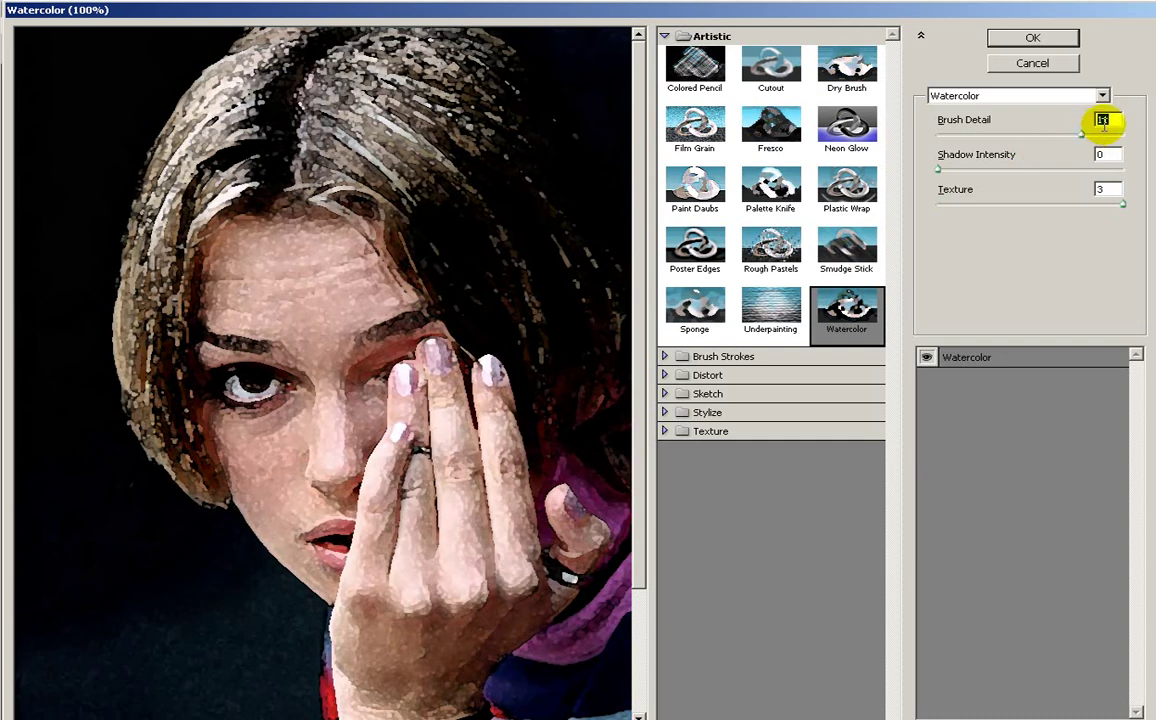
{"action": "left_click_drag", "start_coordinate": [1050, 141], "coordinate": [1051, 140]}
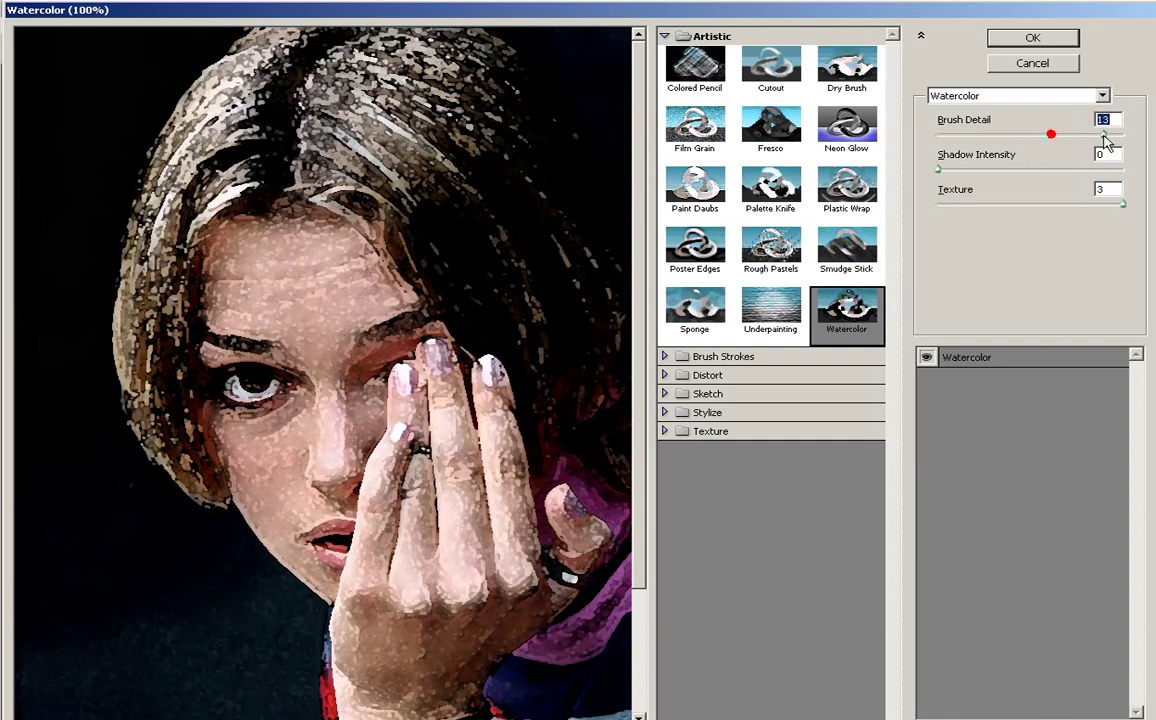
{"action": "left_click", "coordinate": [1105, 137]}
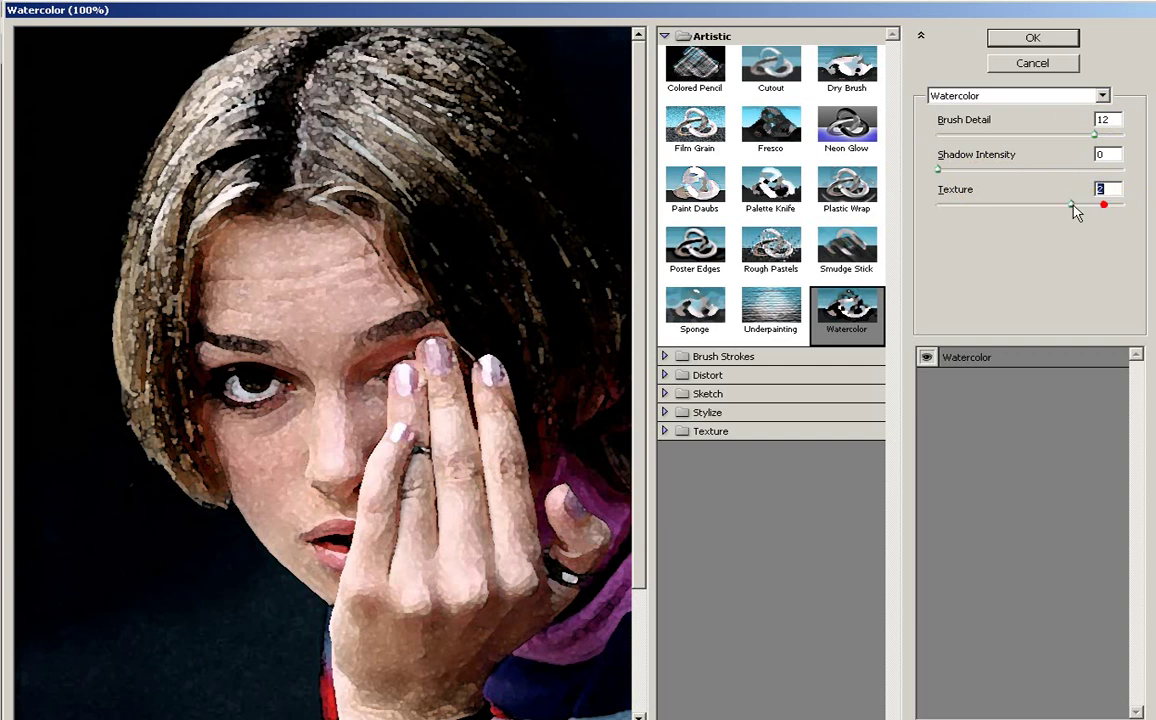
{"action": "left_click_drag", "start_coordinate": [1072, 205], "coordinate": [1123, 205]}
{"action": "left_click", "coordinate": [1040, 40]}
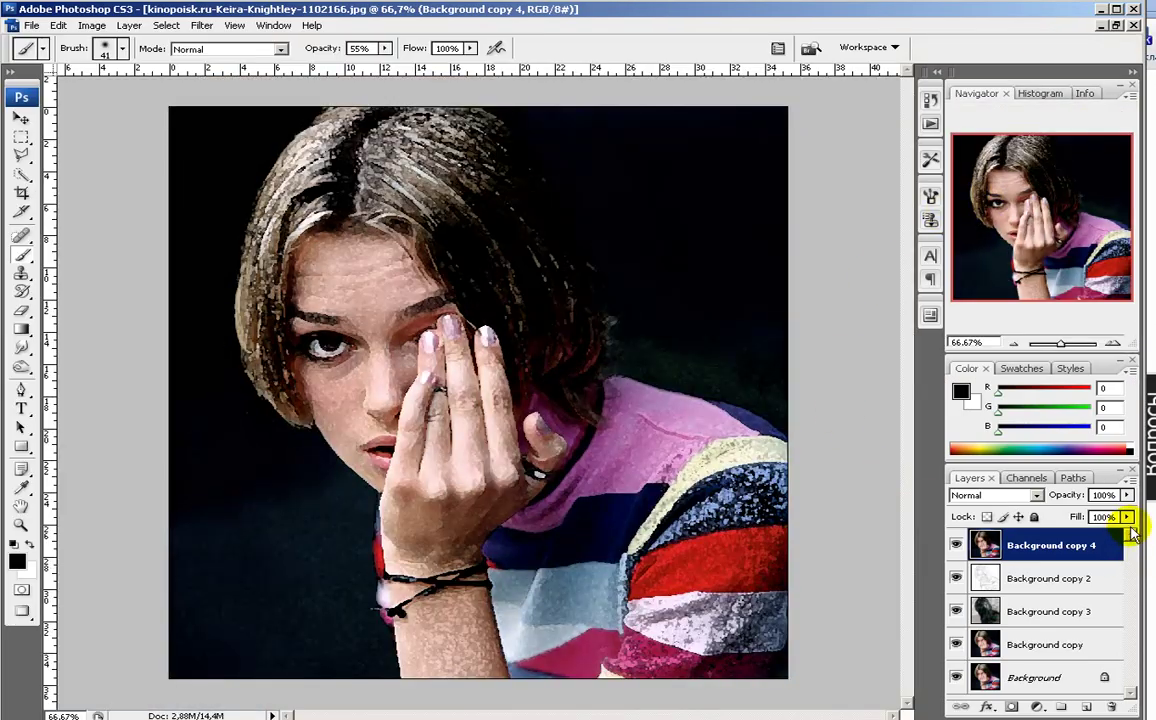
Set the blend mode of the Background copy 4 layer to Luminosity.
{"action": "left_click", "coordinate": [1020, 495]}
{"action": "left_click", "coordinate": [1017, 481]}
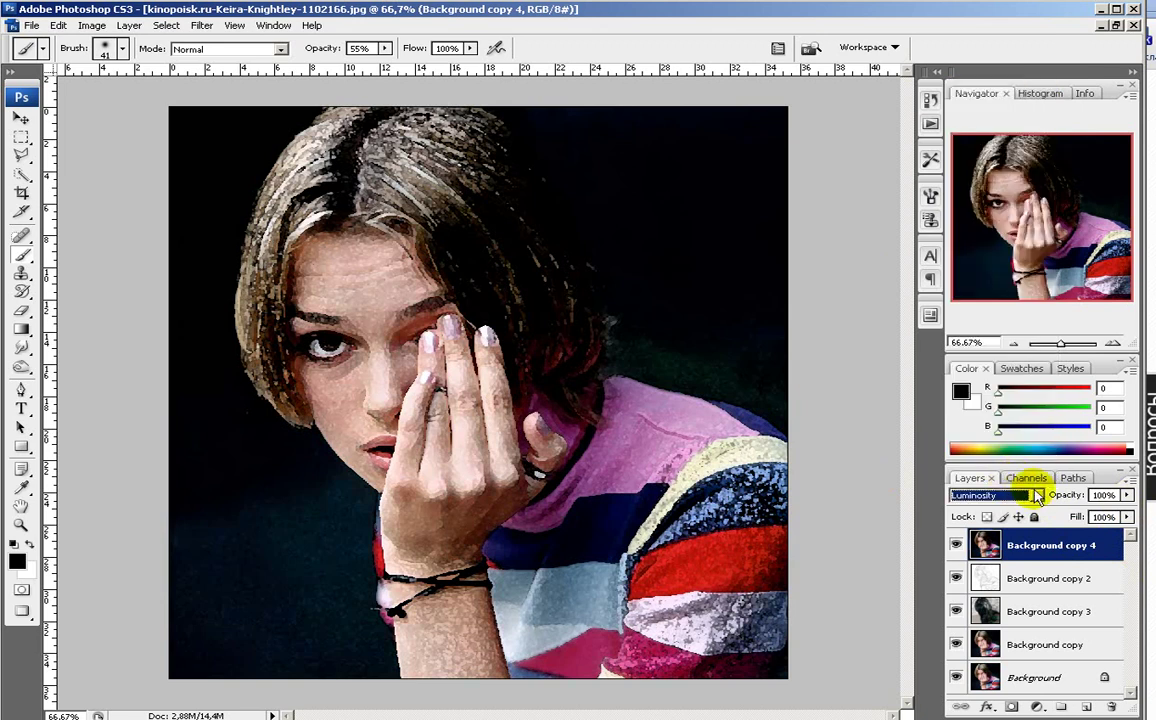
{"action": "left_click", "coordinate": [1025, 494]}
{"action": "left_click", "coordinate": [1013, 482]}
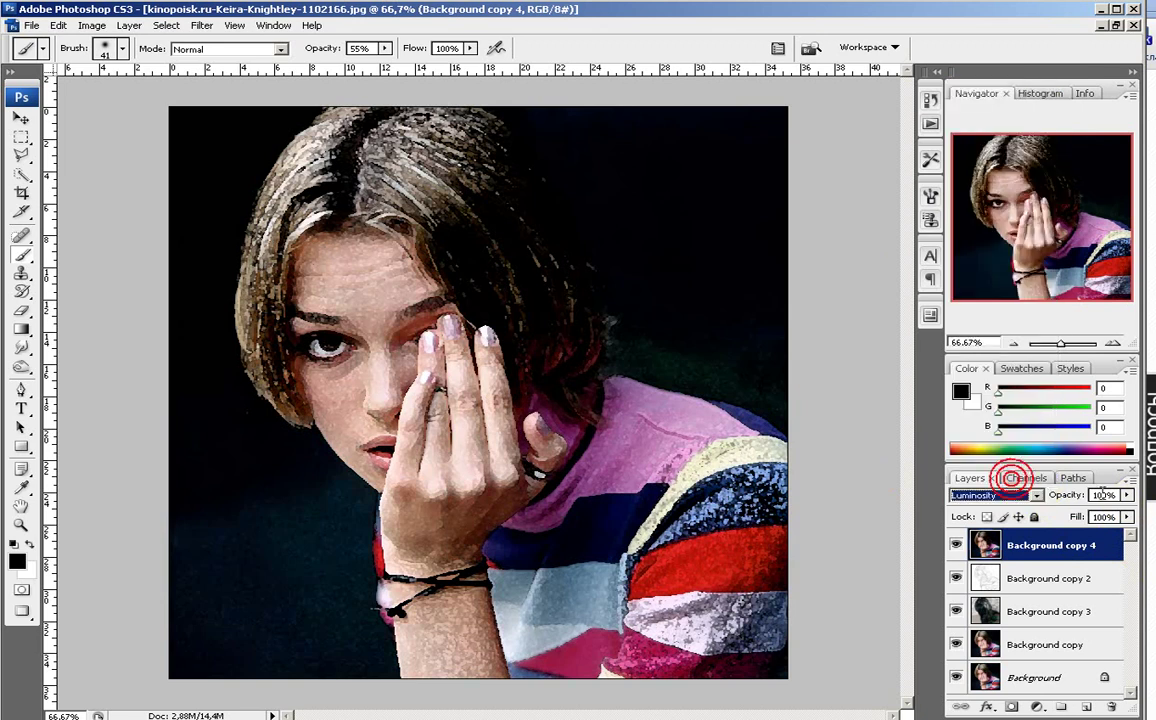
Reduce the opacity of the Background copy 4 layer to 44%, checking the effect at 100% zoom.
{"action": "left_click", "coordinate": [1127, 495]}
{"action": "left_click_drag", "start_coordinate": [1127, 503], "coordinate": [1079, 516]}
{"action": "left_click", "coordinate": [1079, 516]}
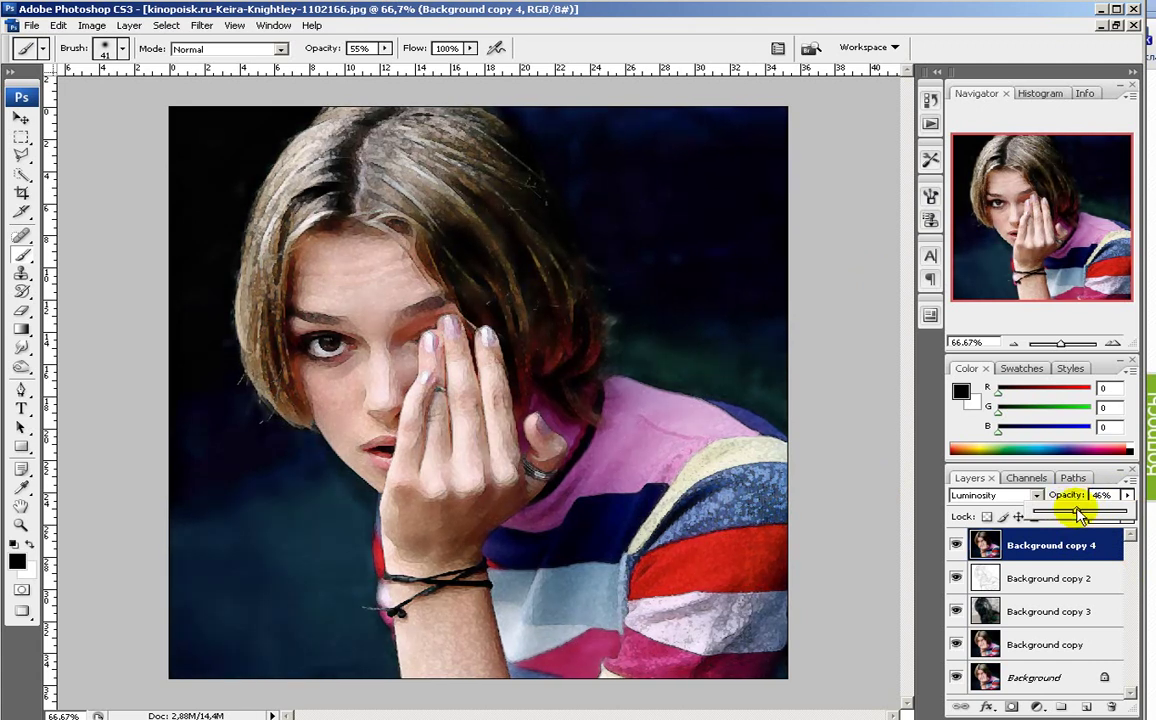
{"action": "left_click_drag", "start_coordinate": [1066, 343], "coordinate": [1066, 348]}
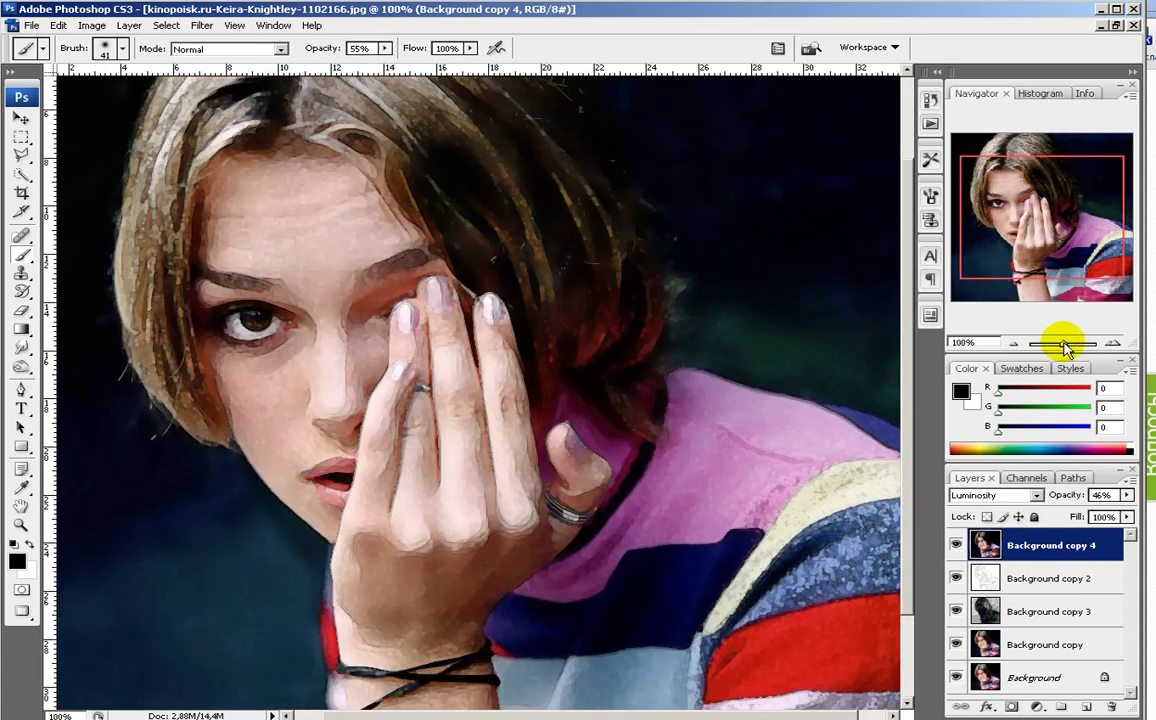
{"action": "left_click", "coordinate": [1125, 495]}
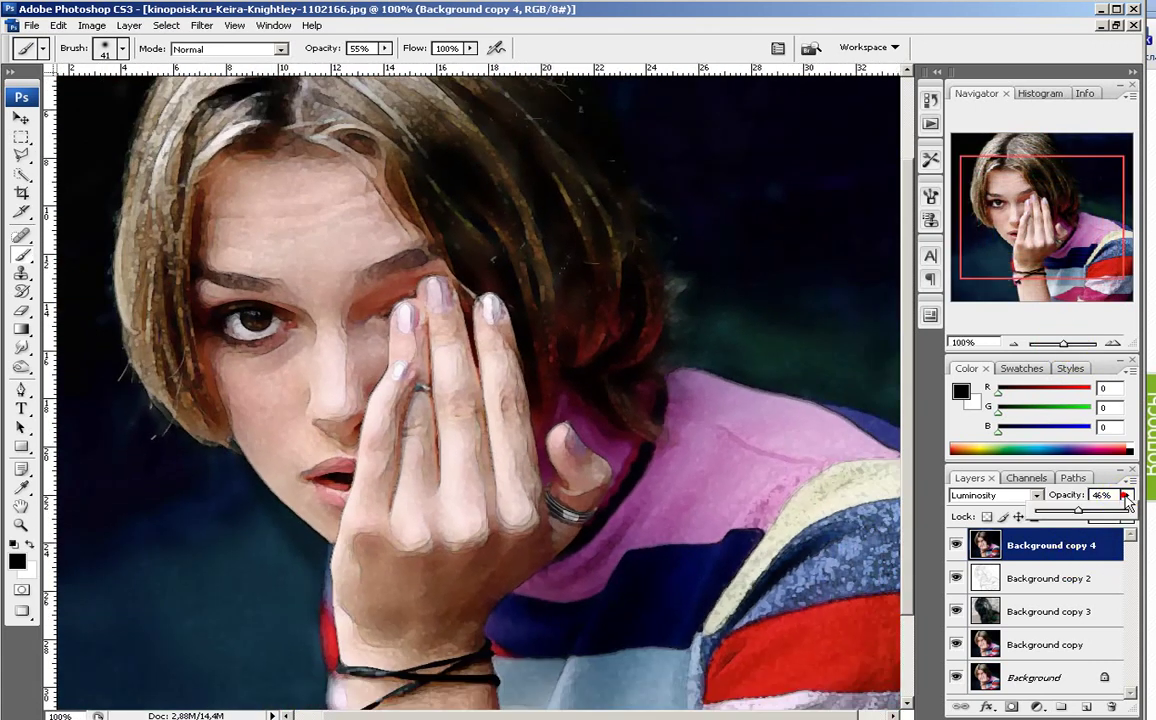
{"action": "mouse_move", "coordinate": [1076, 508]}
{"action": "left_mouse_down"}
{"action": "mouse_move", "coordinate": [1097, 508]}
{"action": "mouse_move", "coordinate": [1070, 512]}
{"action": "mouse_move", "coordinate": [1080, 513]}
{"action": "left_mouse_up"}
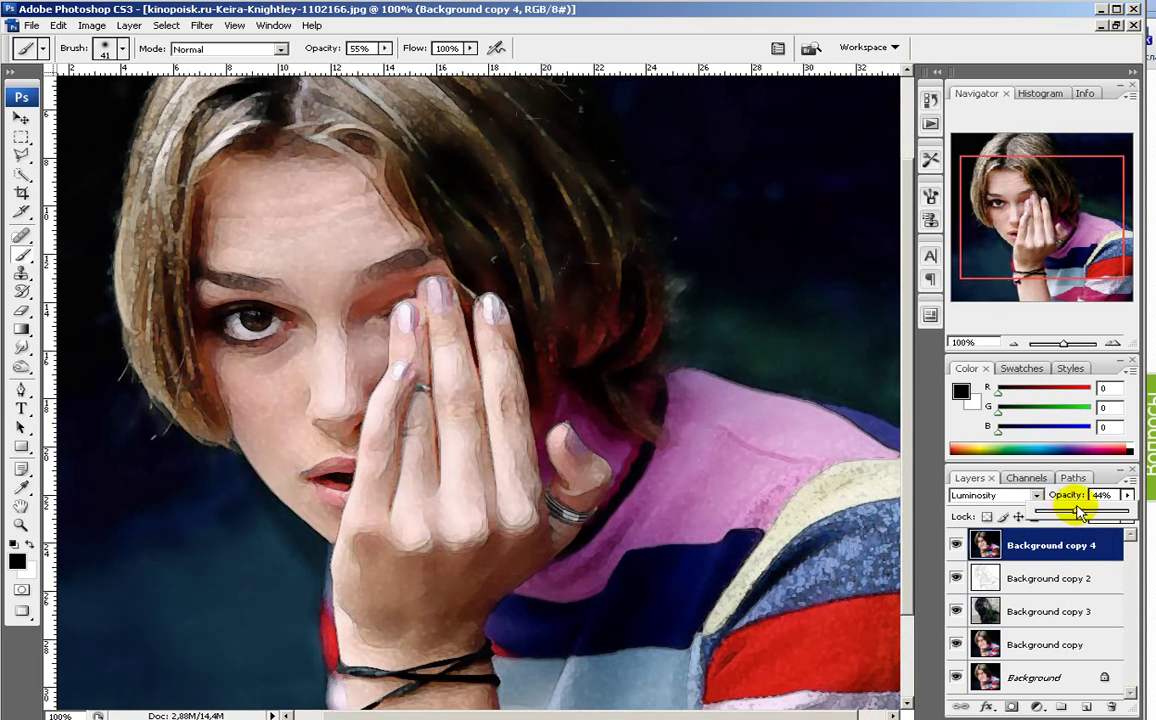
Lower the opacity of the Multiply outline layer Background copy 2.
{"action": "left_click", "coordinate": [1056, 578]}
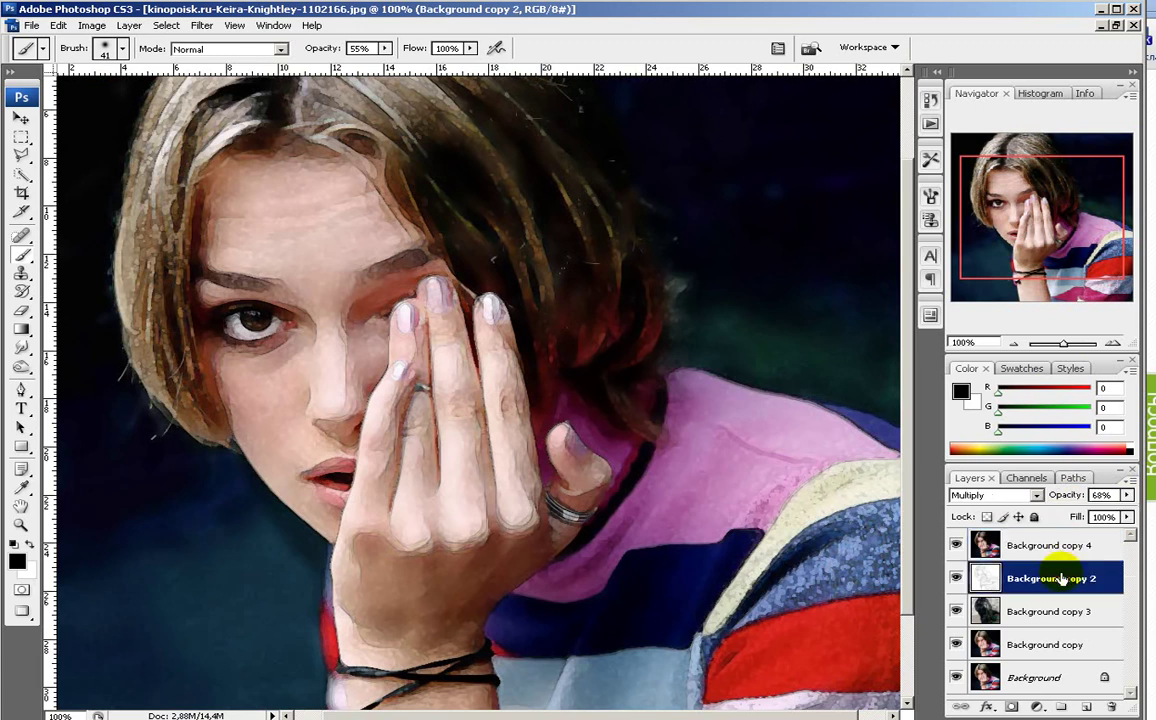
{"action": "left_click_drag", "start_coordinate": [1127, 495], "coordinate": [1070, 513]}
{"action": "key", "text": "ctrl+0"}
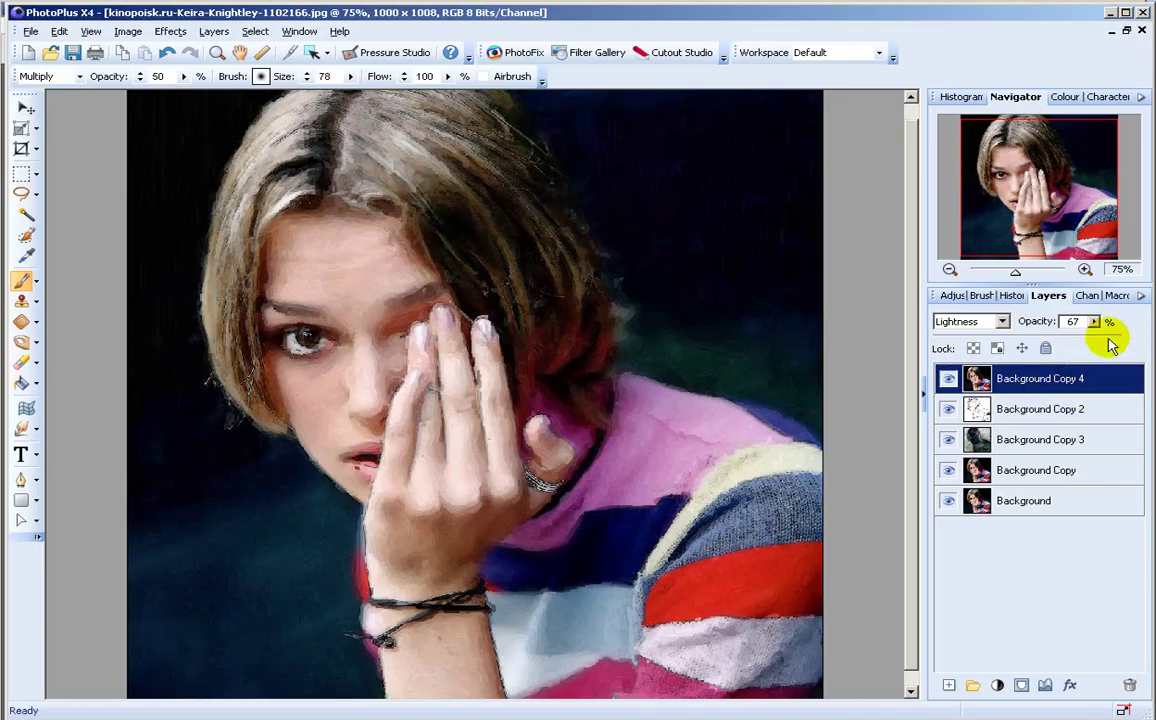
In PhotoPlus X4, lower the opacity of the Background Copy 4 layer with Lightness blending to 45%.
{"action": "left_click", "coordinate": [1093, 321]}
{"action": "left_click_drag", "start_coordinate": [1096, 345], "coordinate": [1085, 342]}
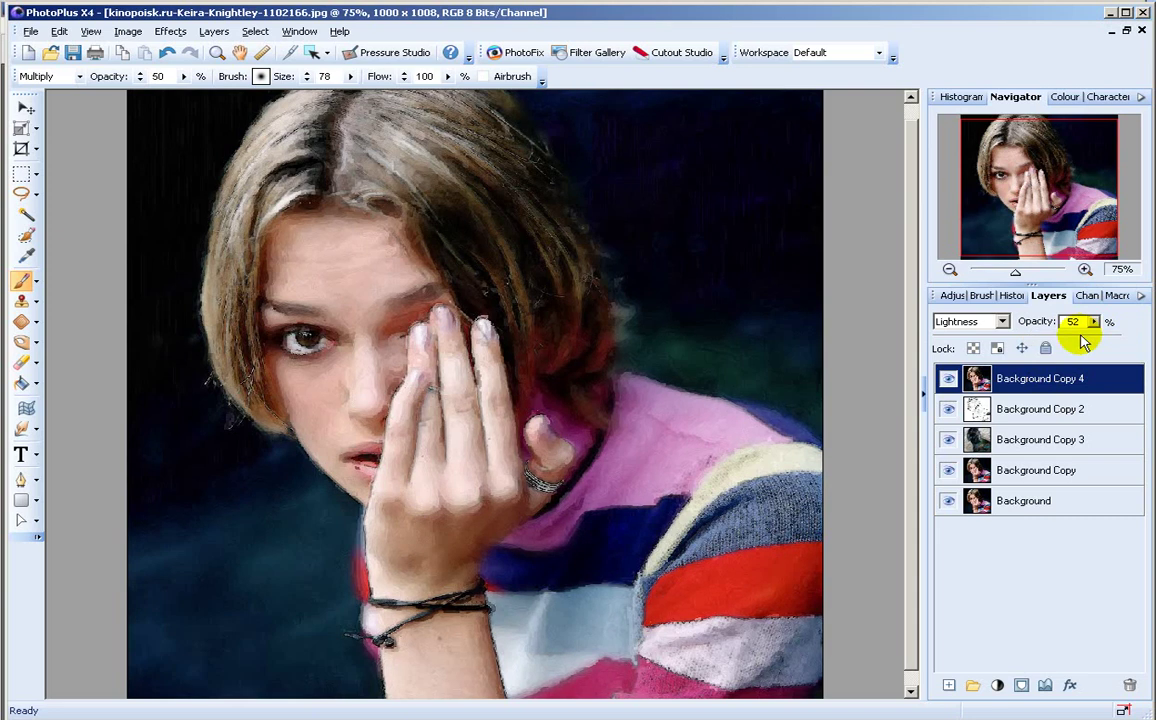
{"action": "left_click", "coordinate": [1093, 321]}
{"action": "left_click_drag", "start_coordinate": [1093, 344], "coordinate": [1089, 343]}
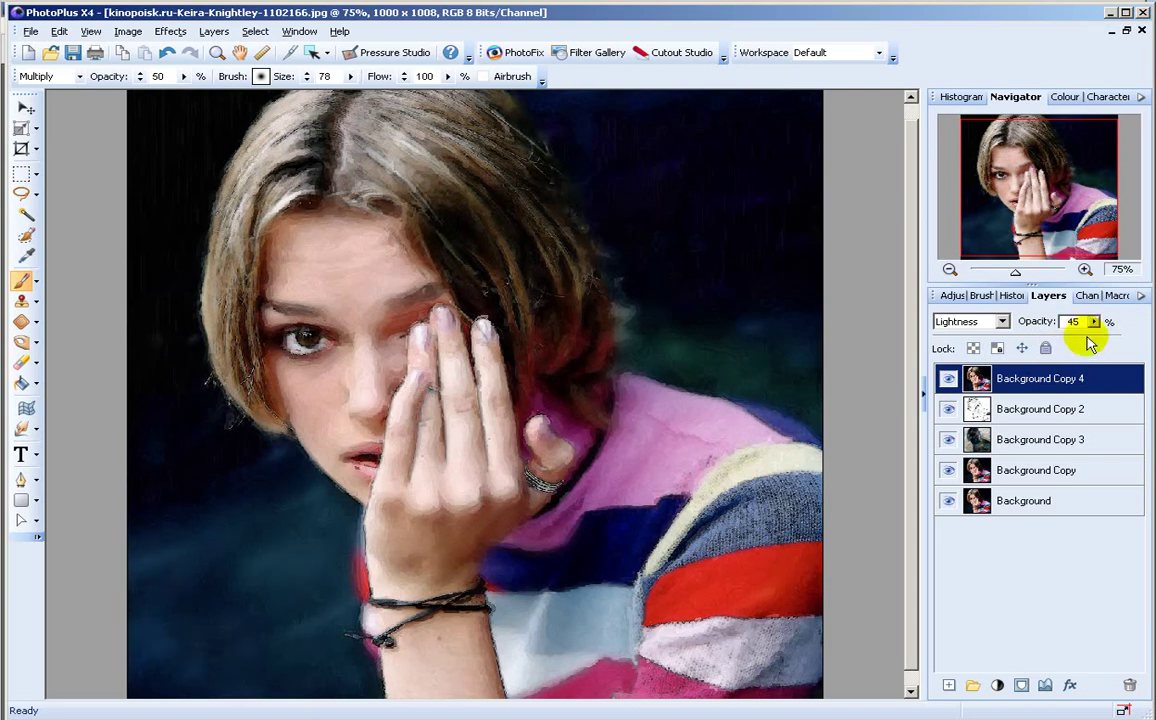